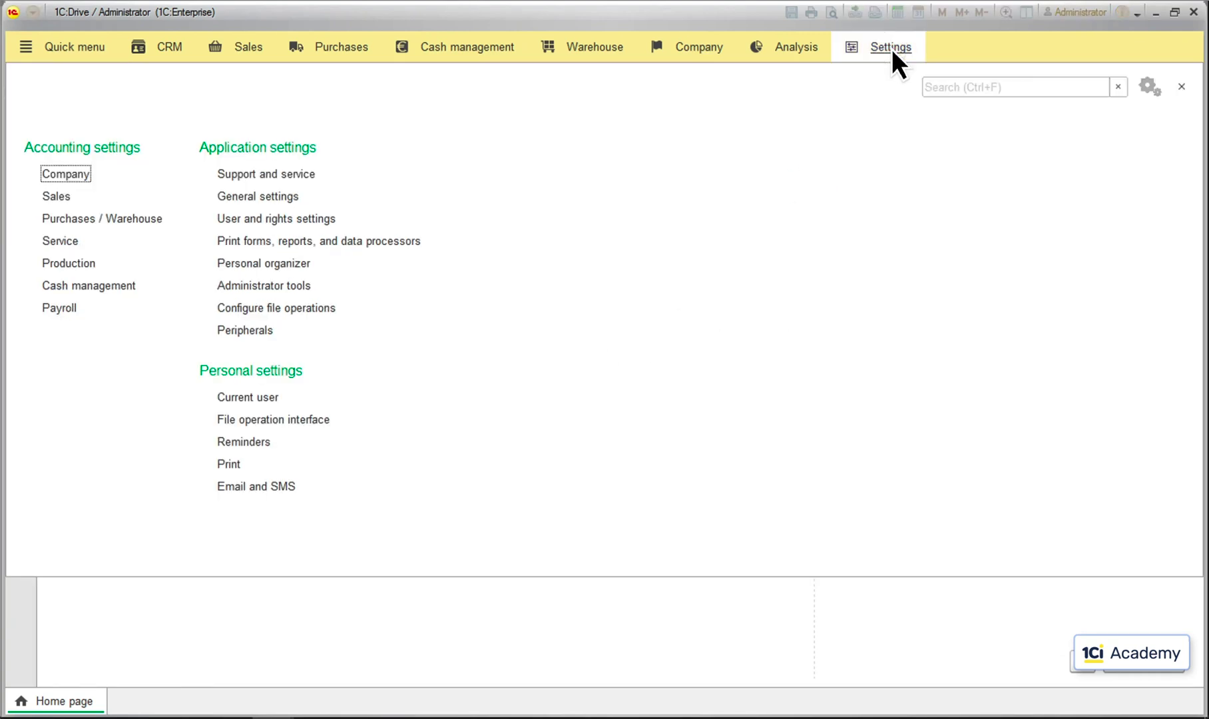
left_click(266, 221)
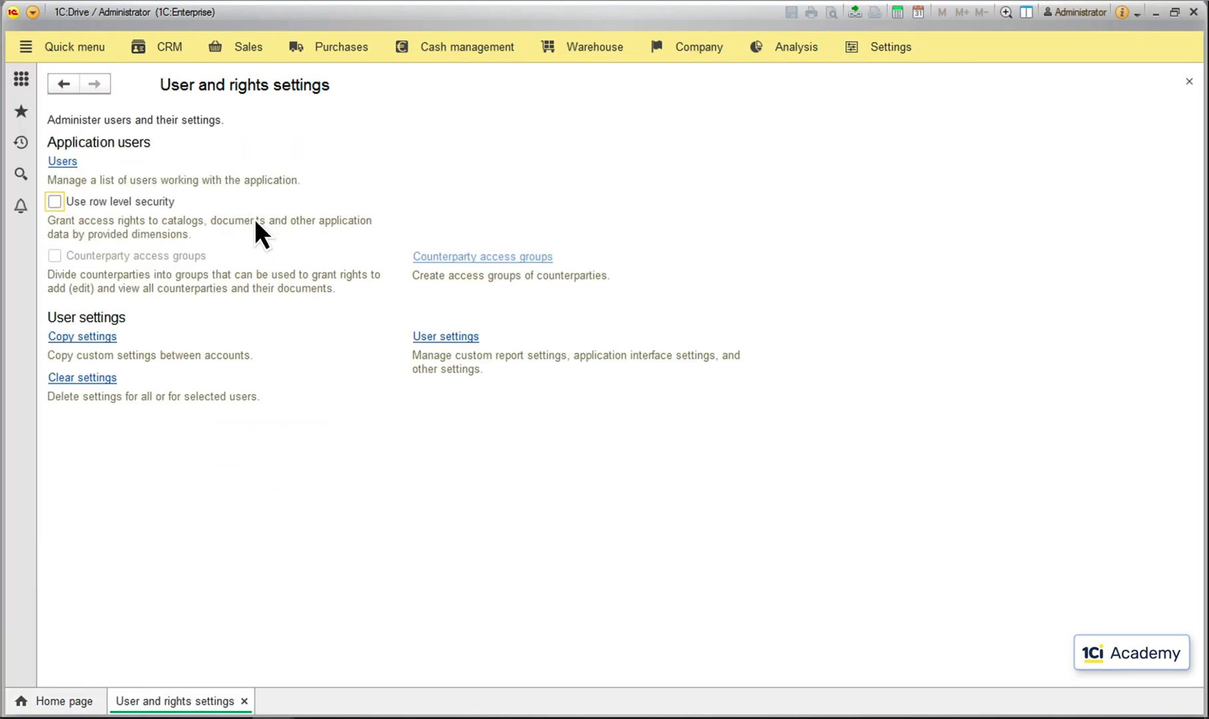
left_click(63, 163)
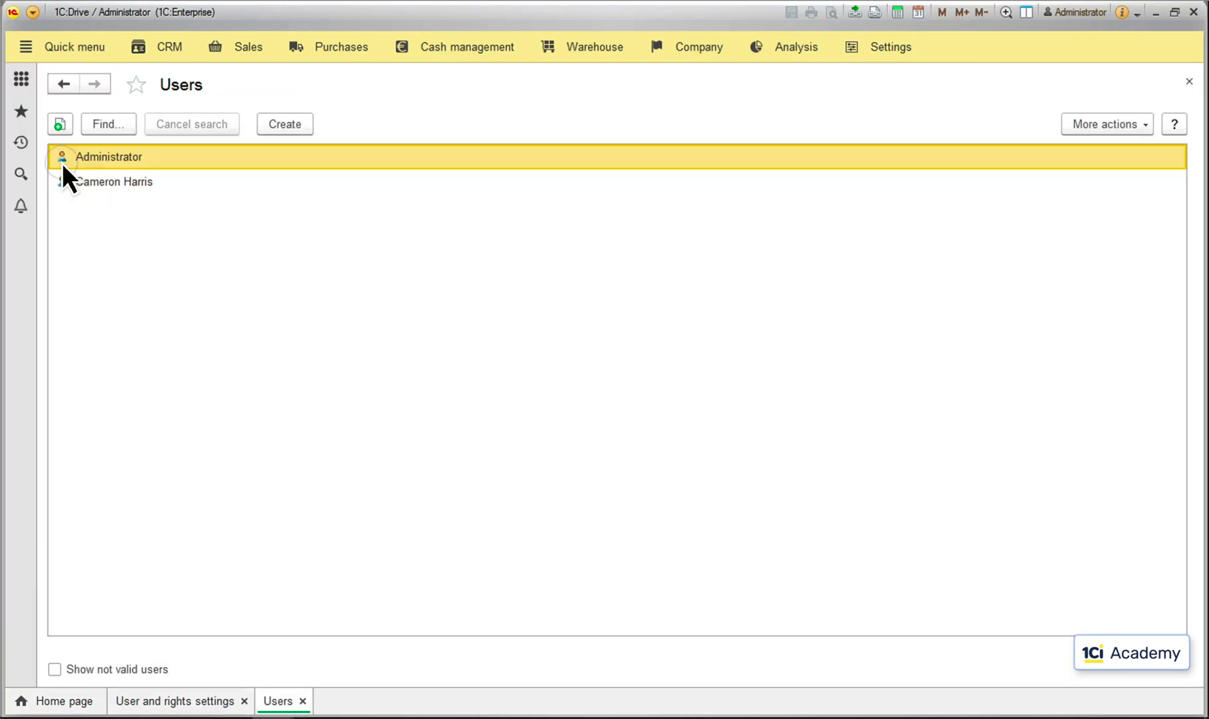
double_click(130, 182)
left_click(131, 118)
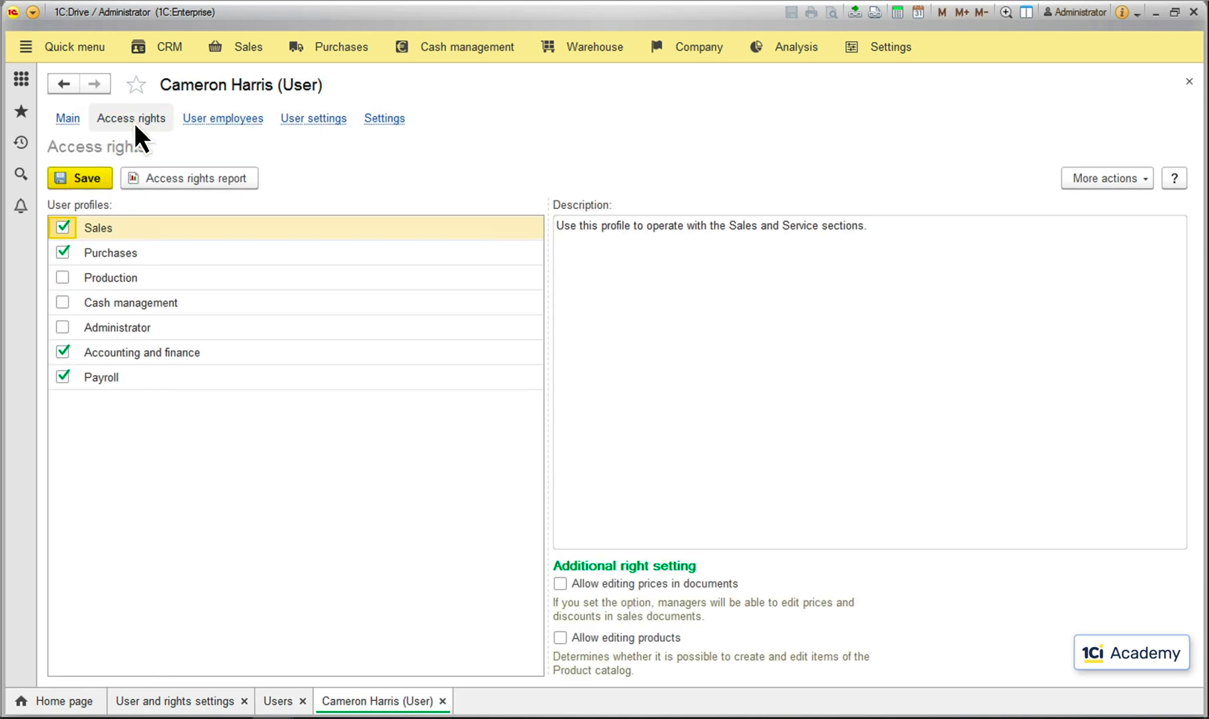
left_click(1189, 82)
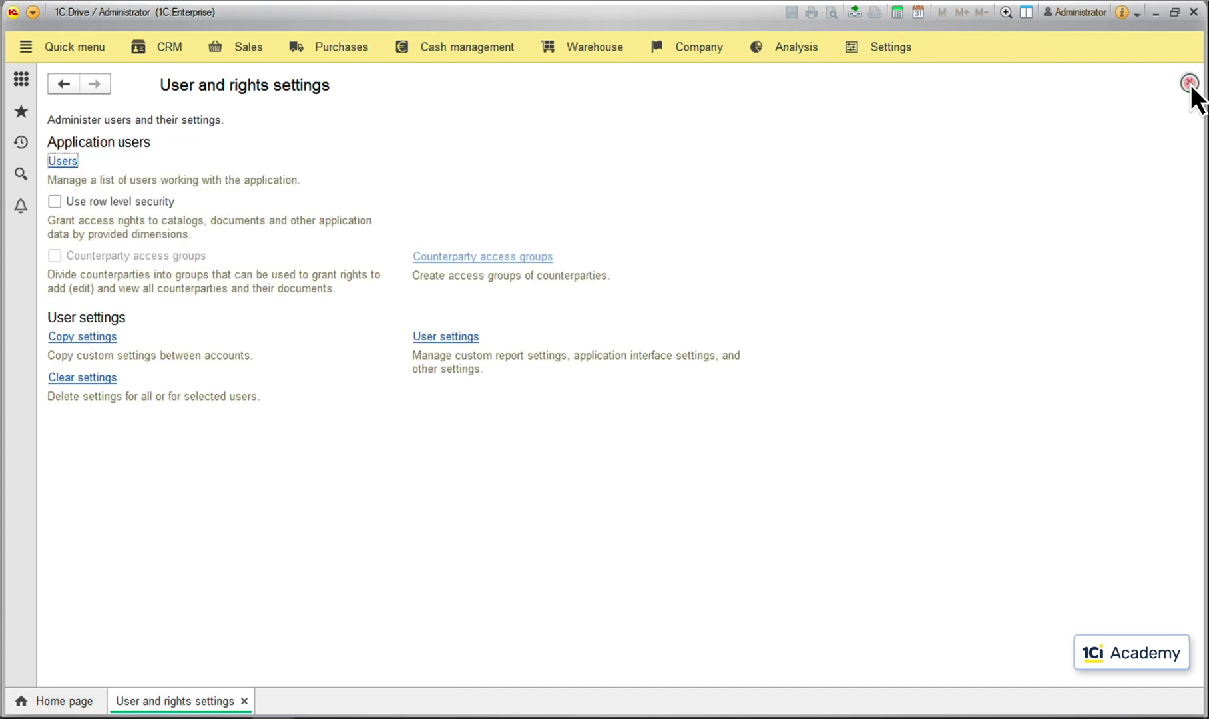
left_click(1189, 83)
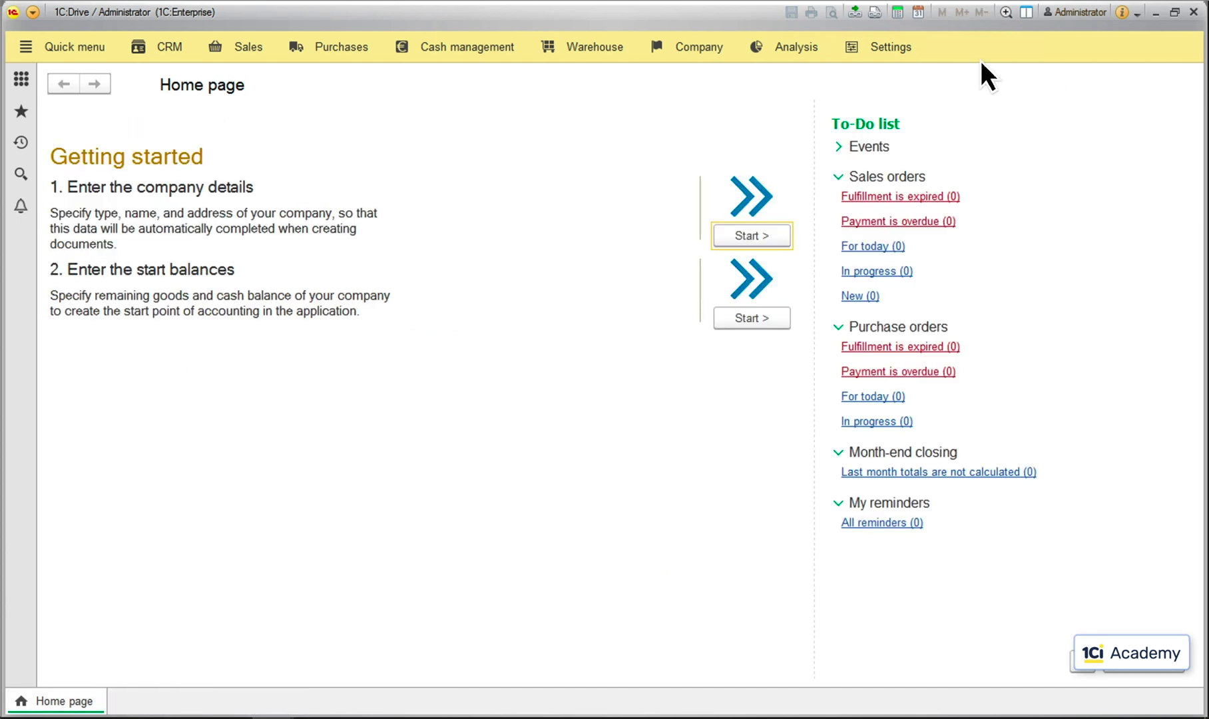
- Show the Sales section menu from the top section bar
left_click(891, 46)
- Create a new sales order from the Sales orders list and view its Status options
left_click(248, 46)
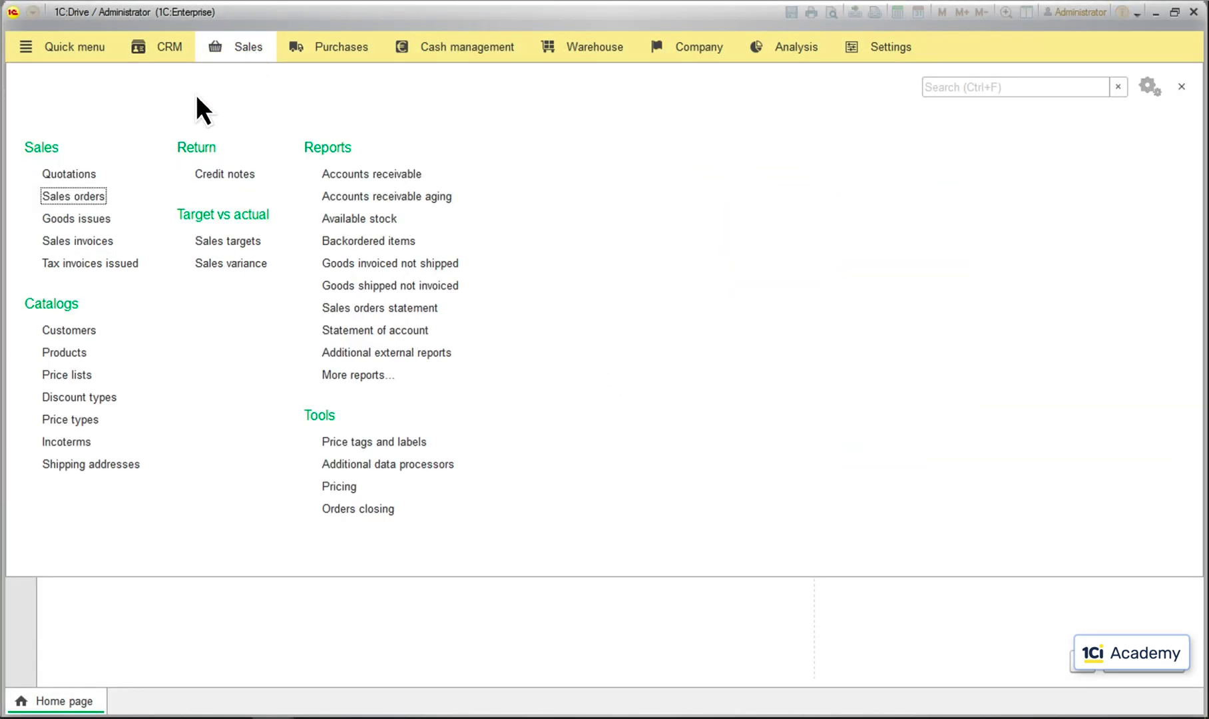
left_click(74, 197)
left_click(74, 153)
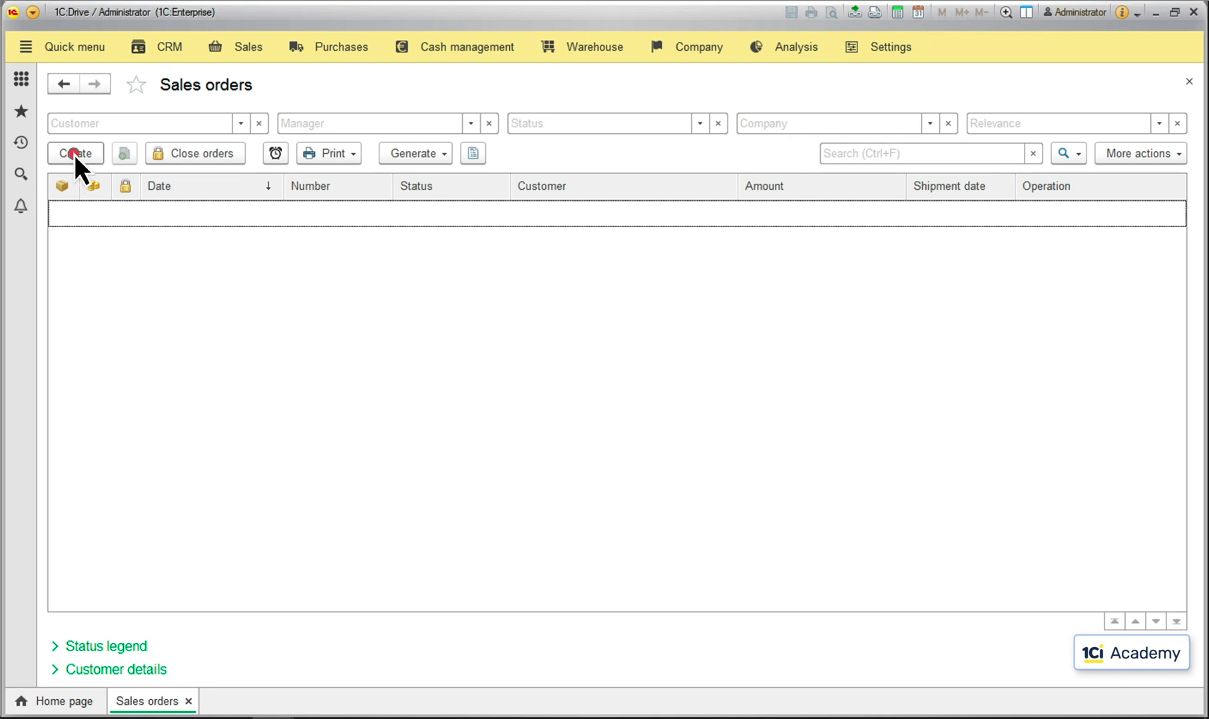
left_click(280, 193)
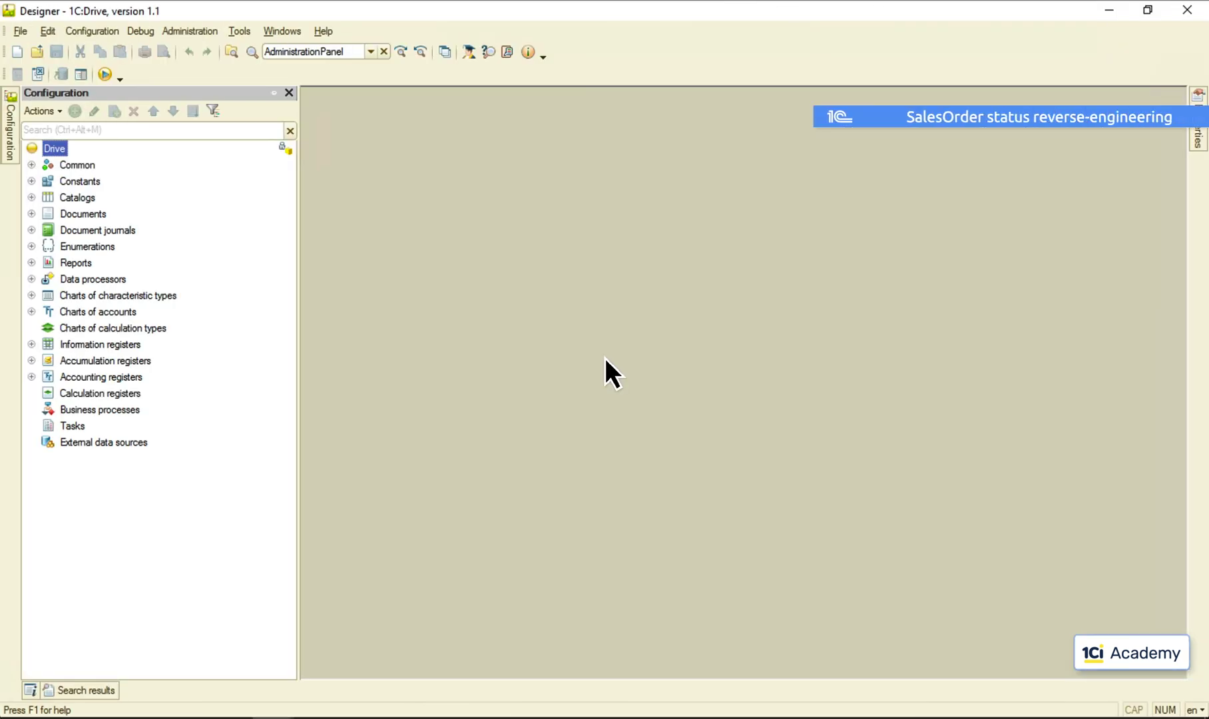
- Under Documents, open the SalesOrder document editor on its Forms page
left_click(30, 214)
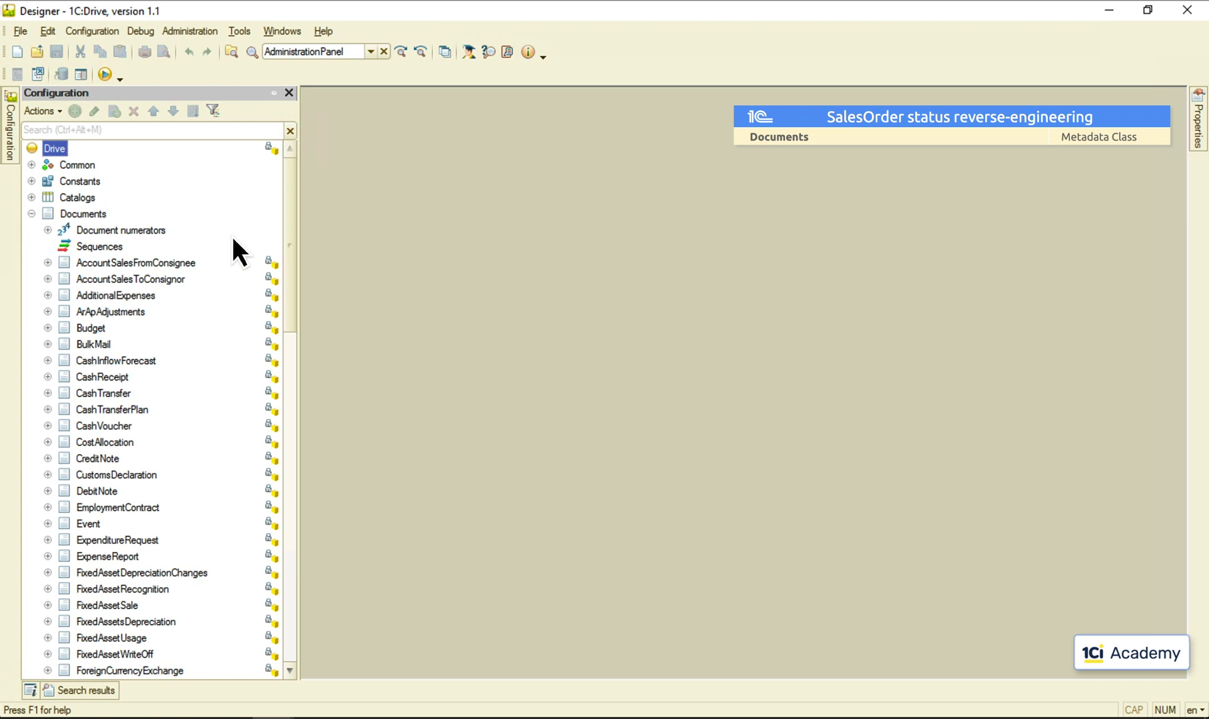
left_click_drag(287, 189, 287, 472)
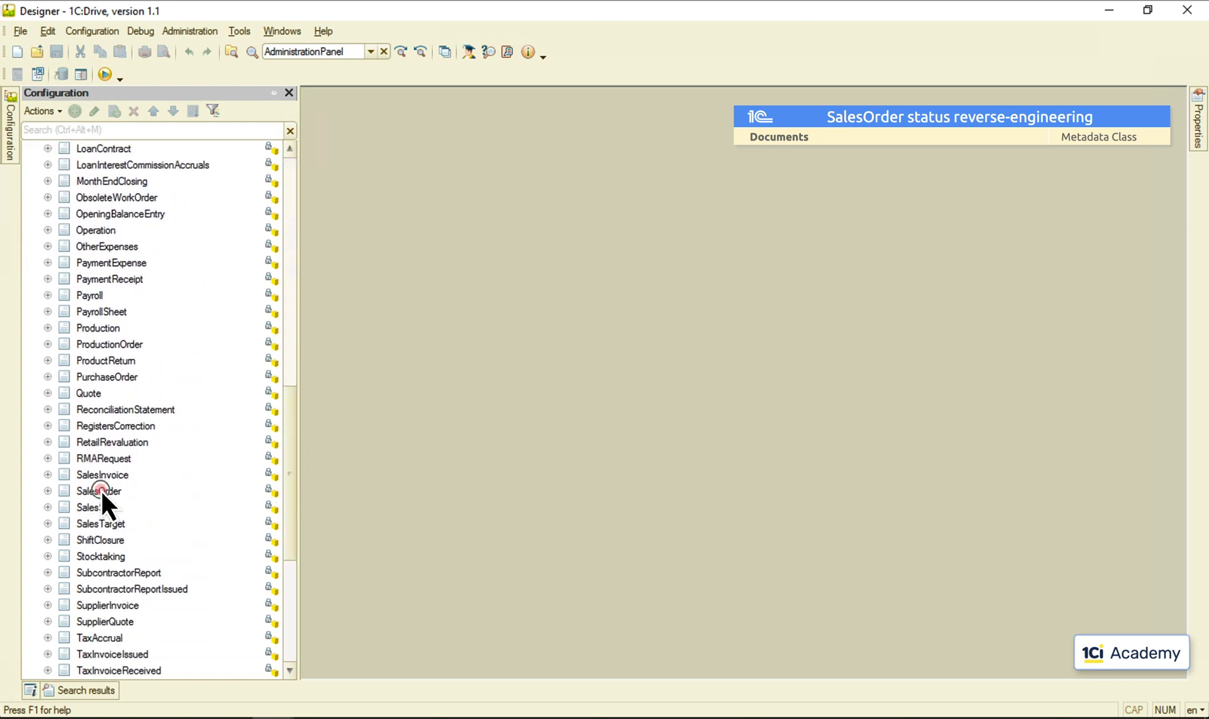
left_click(101, 490)
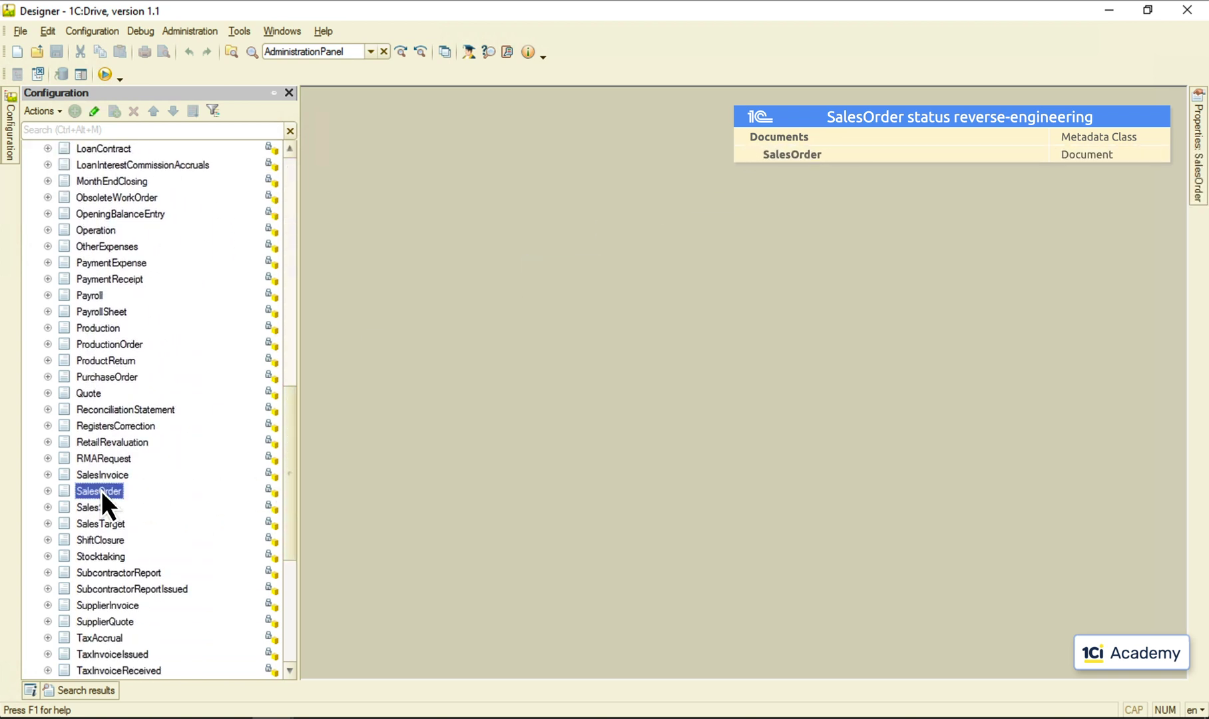
left_click(48, 491)
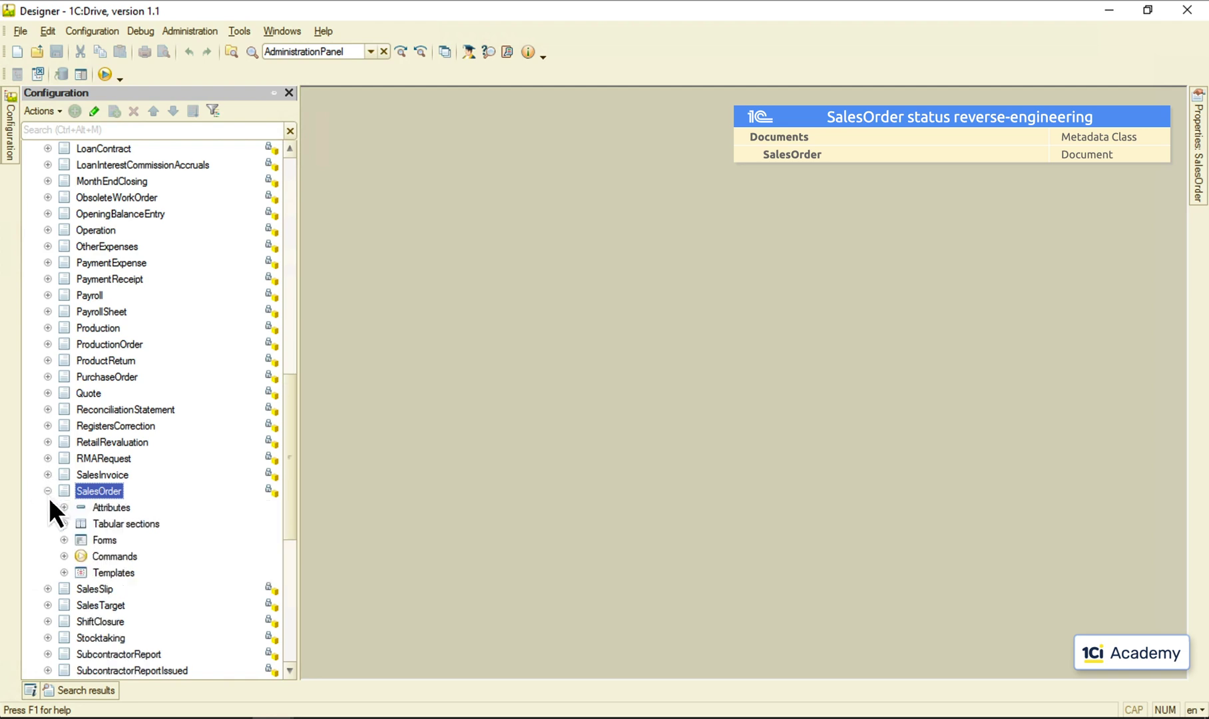
left_click(64, 537)
scroll(290, 472, "down", 5)
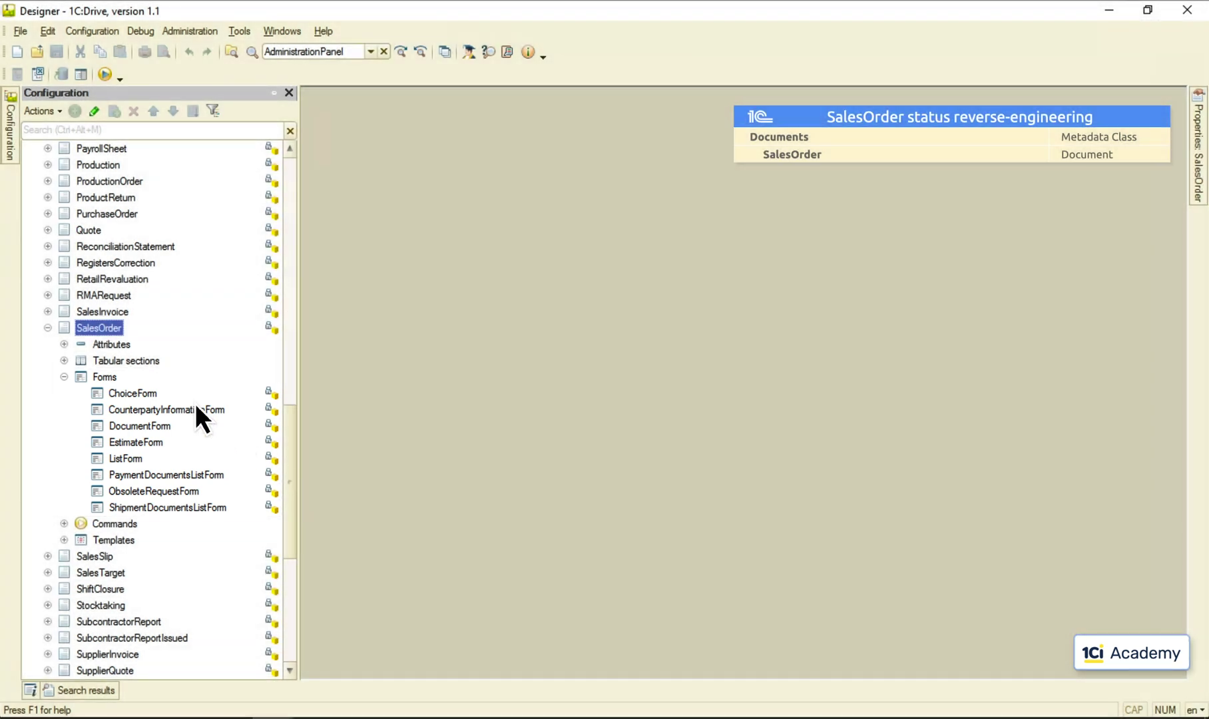
left_click(99, 328)
double_click(99, 328)
left_click(61, 271)
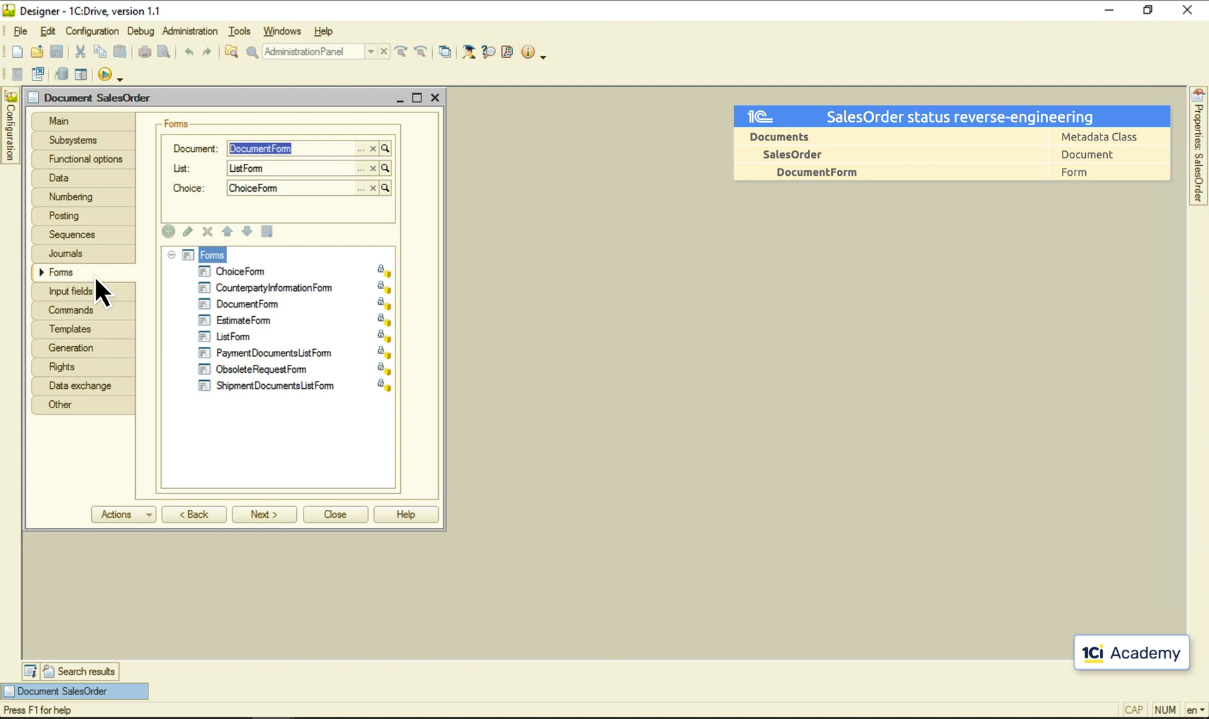
- Open SalesOrder's DocumentForm read-only and inspect the first Status field's properties
double_click(247, 303)
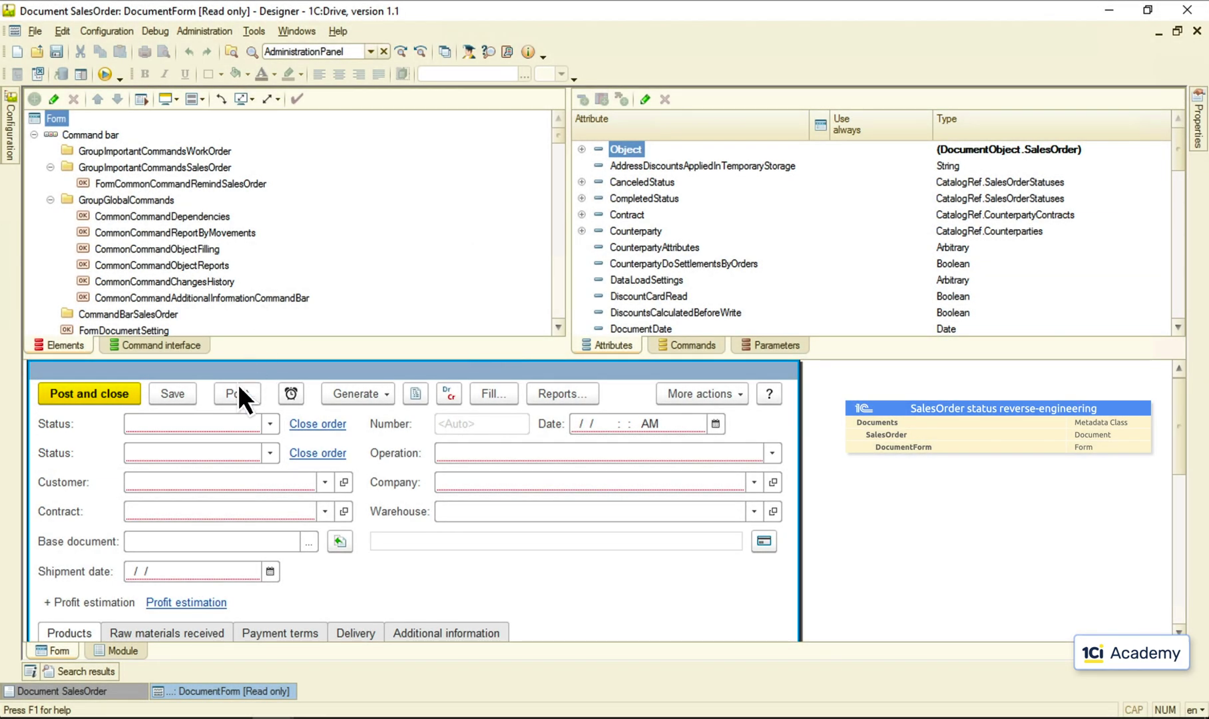
left_click(225, 425)
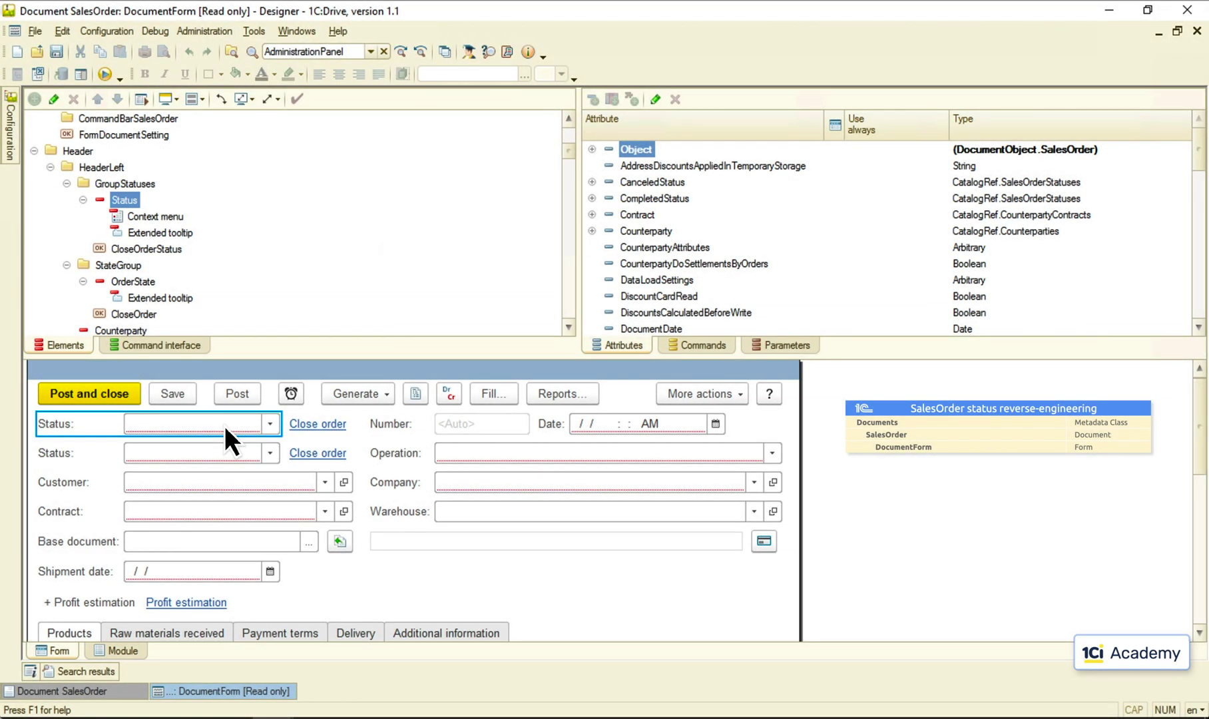
double_click(124, 200)
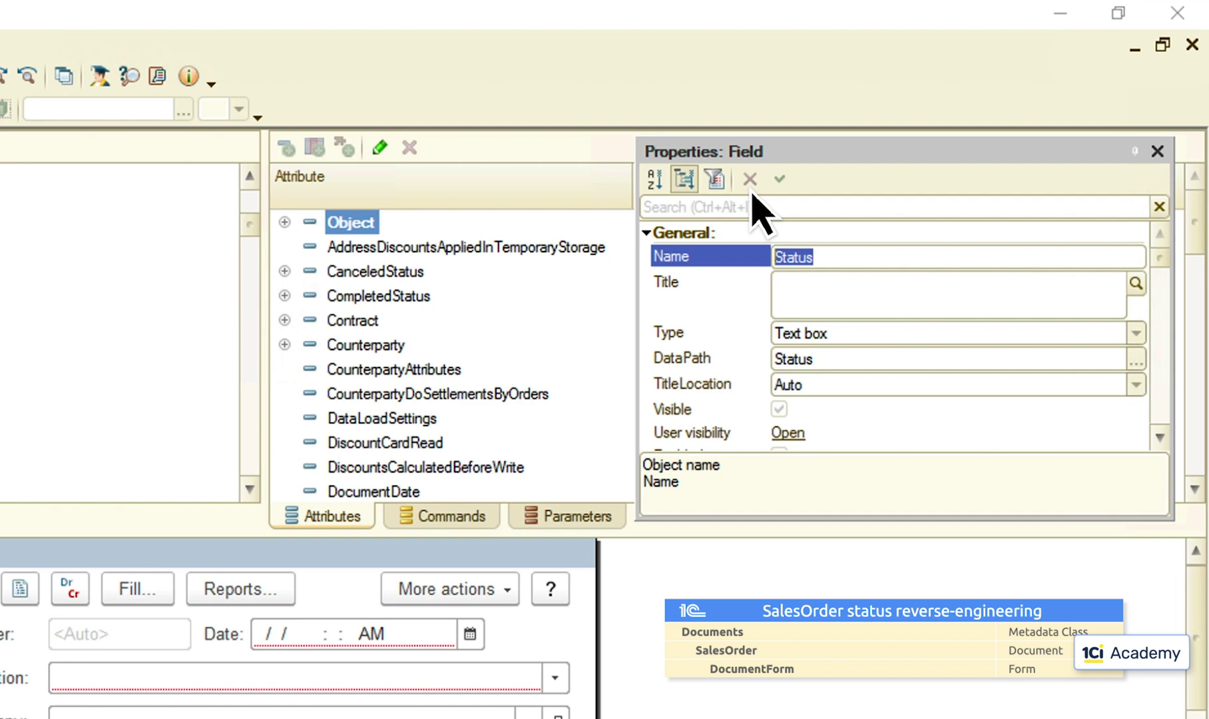
left_click(1157, 151)
left_click_drag(1195, 226, 1199, 439)
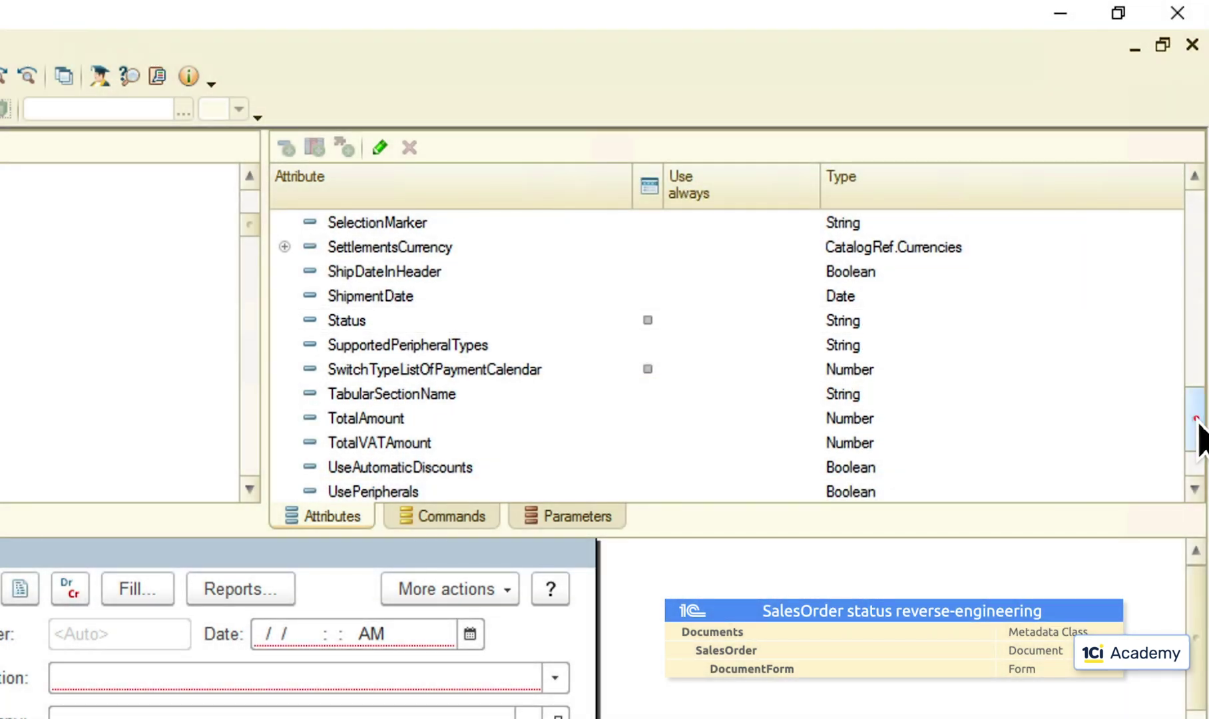
left_click_drag(1195, 429, 1197, 226)
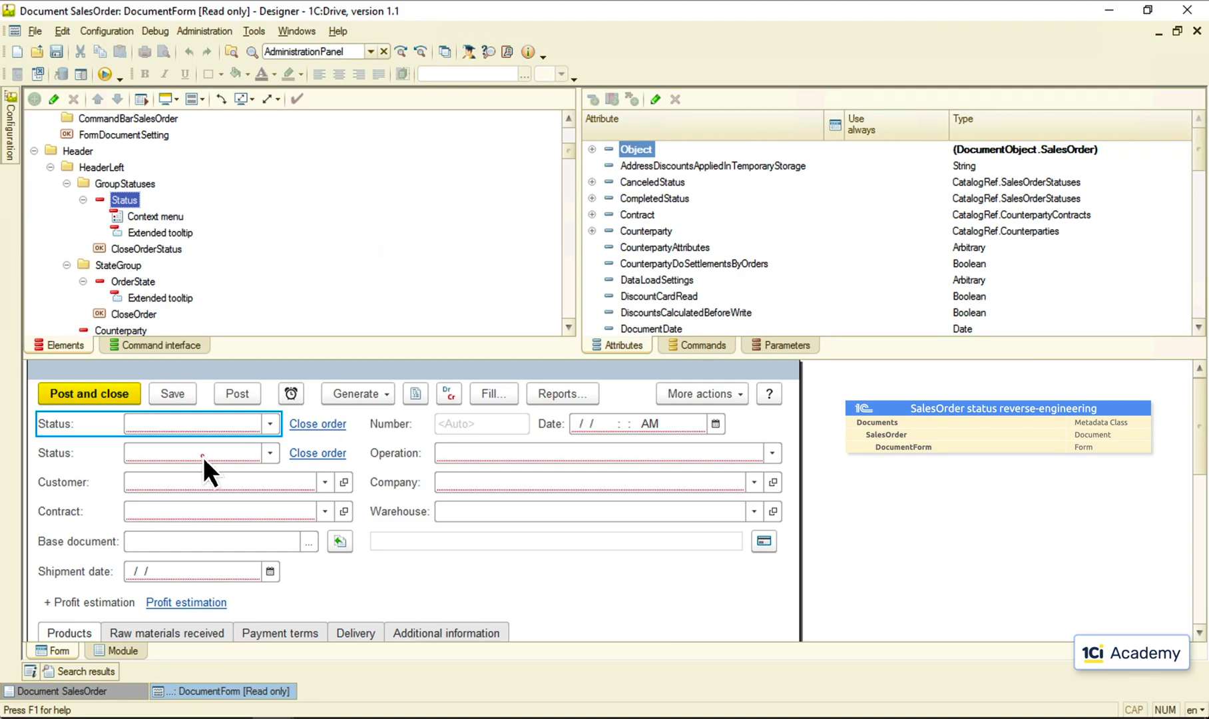
- Inspect the OrderState field's properties and expand the Object attribute to trace it
left_click(203, 457)
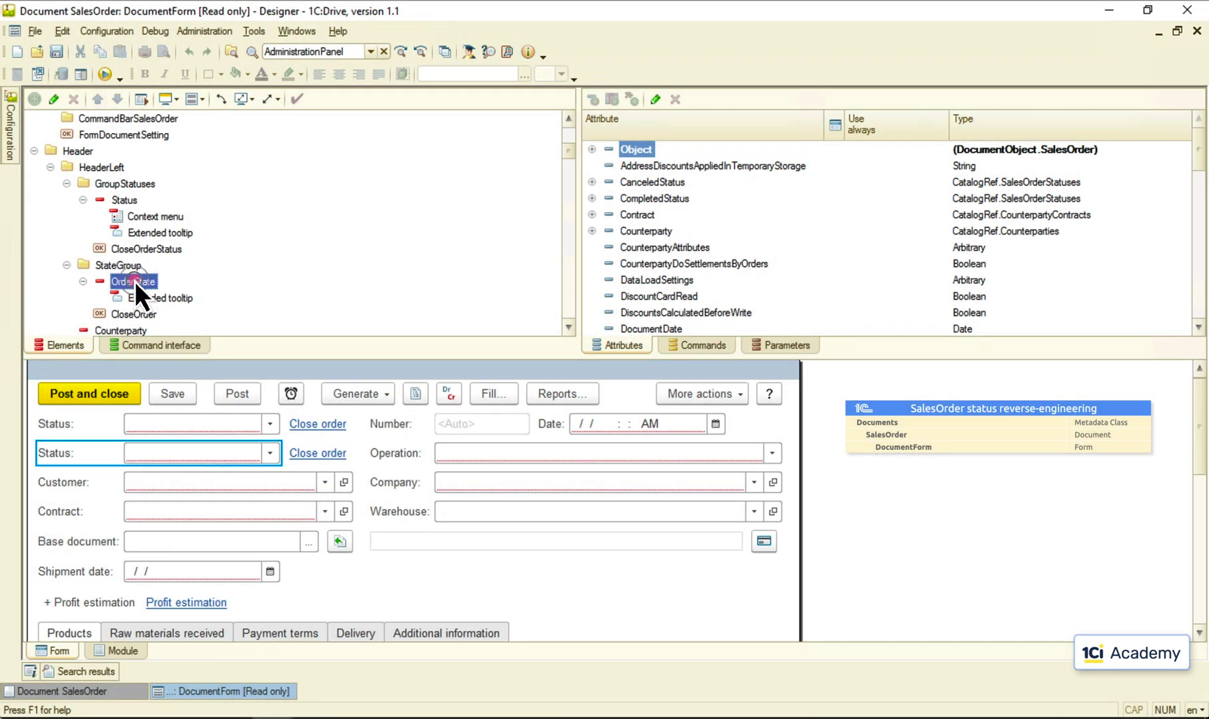
double_click(134, 280)
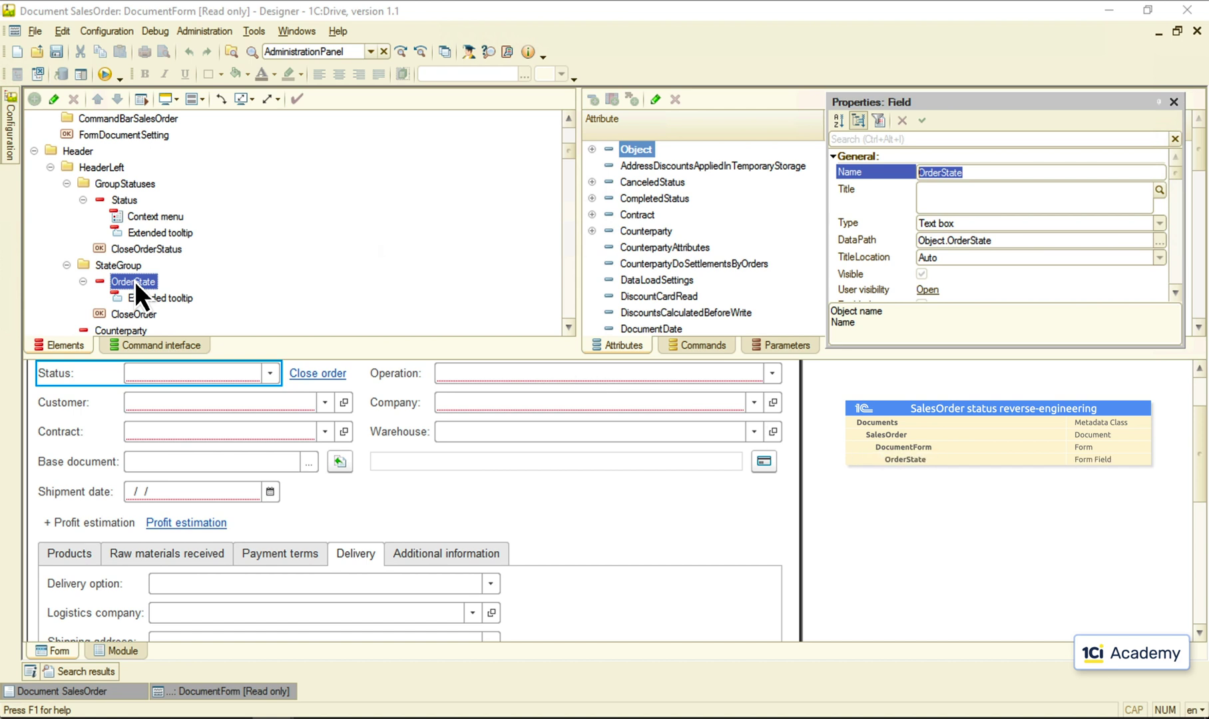
left_click(1173, 101)
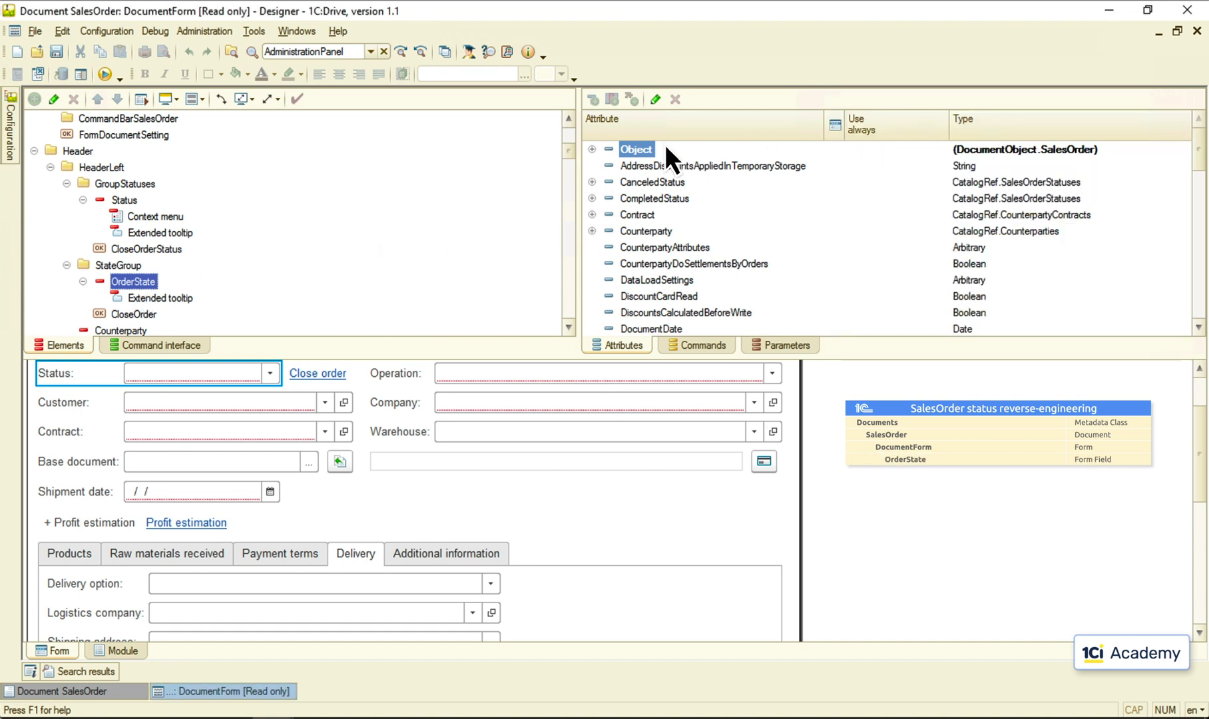
left_click(591, 149)
left_click_drag(1198, 140, 1200, 181)
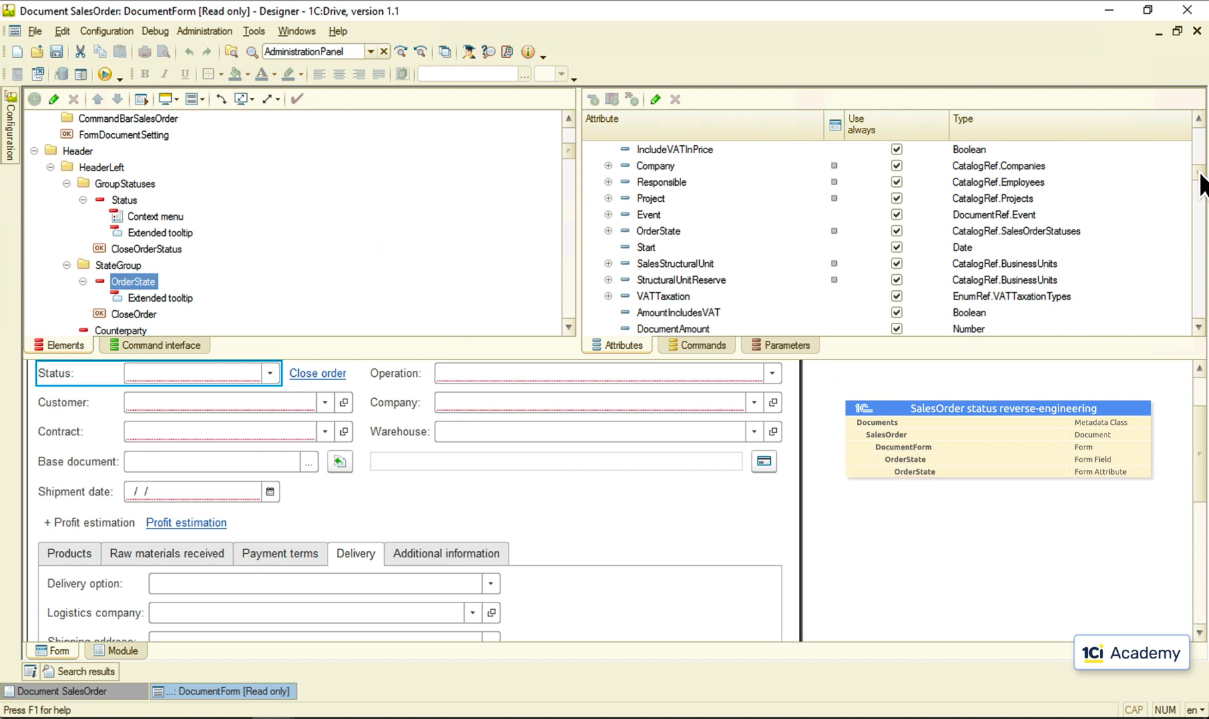
- Trace the OrderState attribute to the SalesOrderStatuses catalog, then close the side panels
left_click(11, 132)
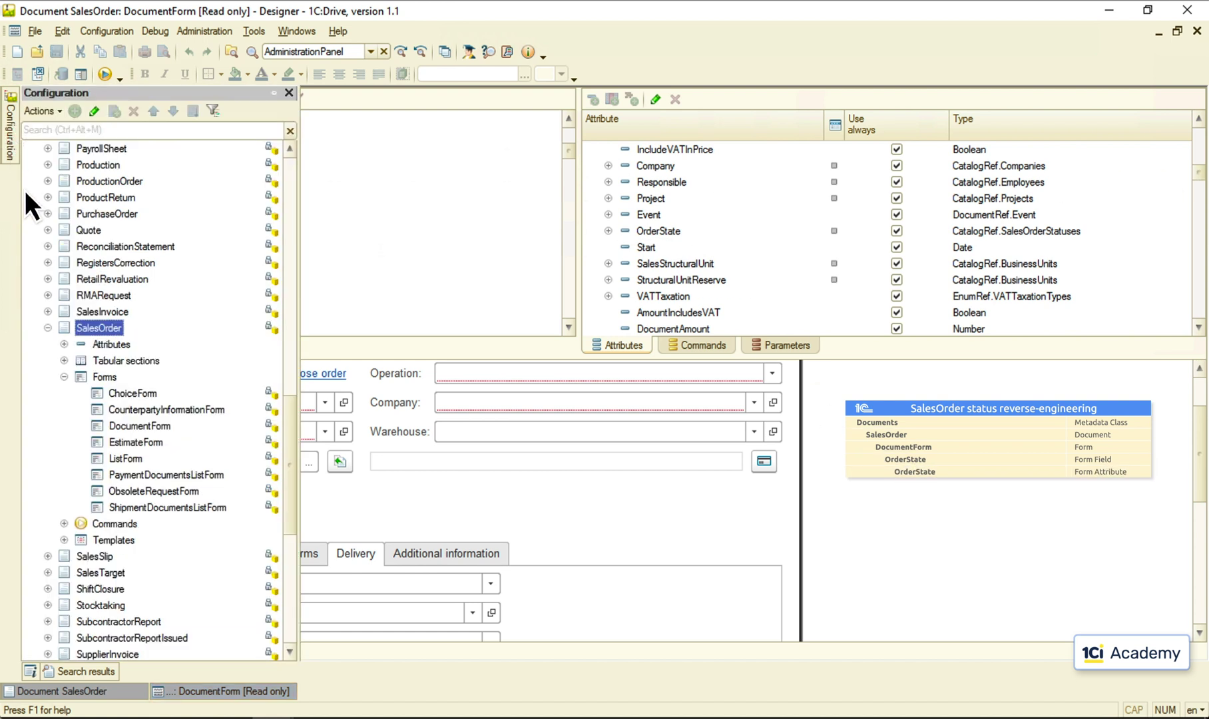
left_click(63, 343)
left_click_drag(289, 354, 289, 408)
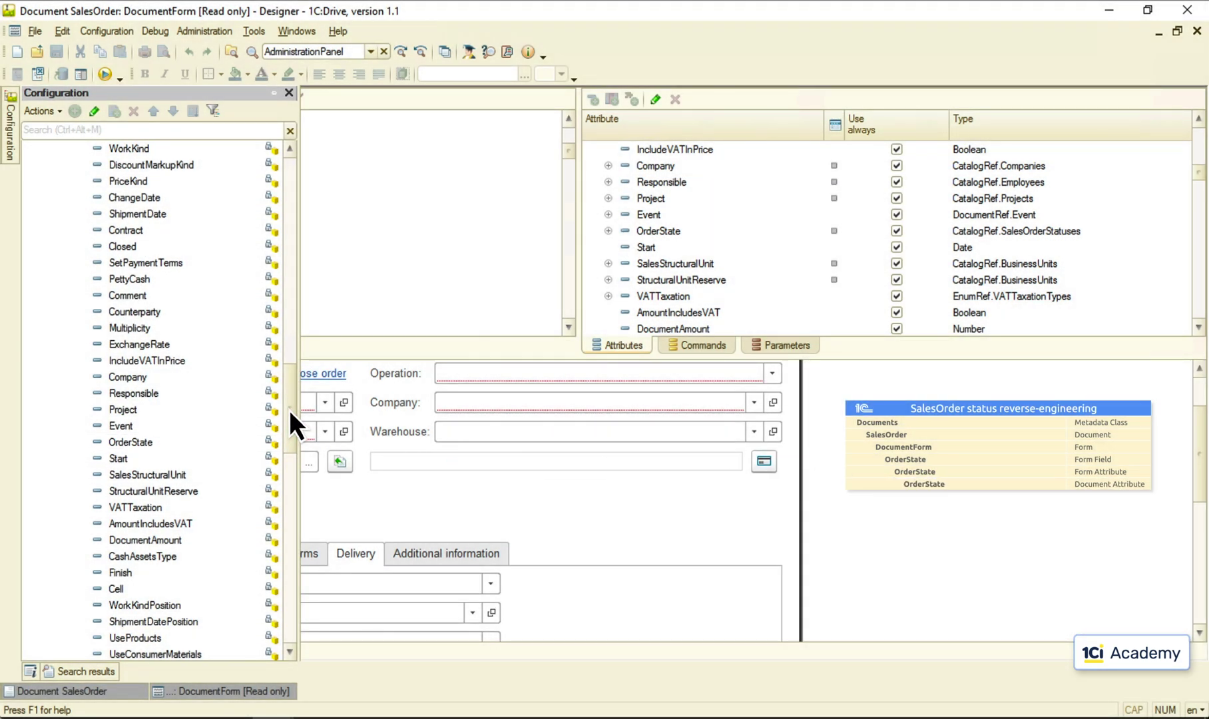
double_click(137, 445)
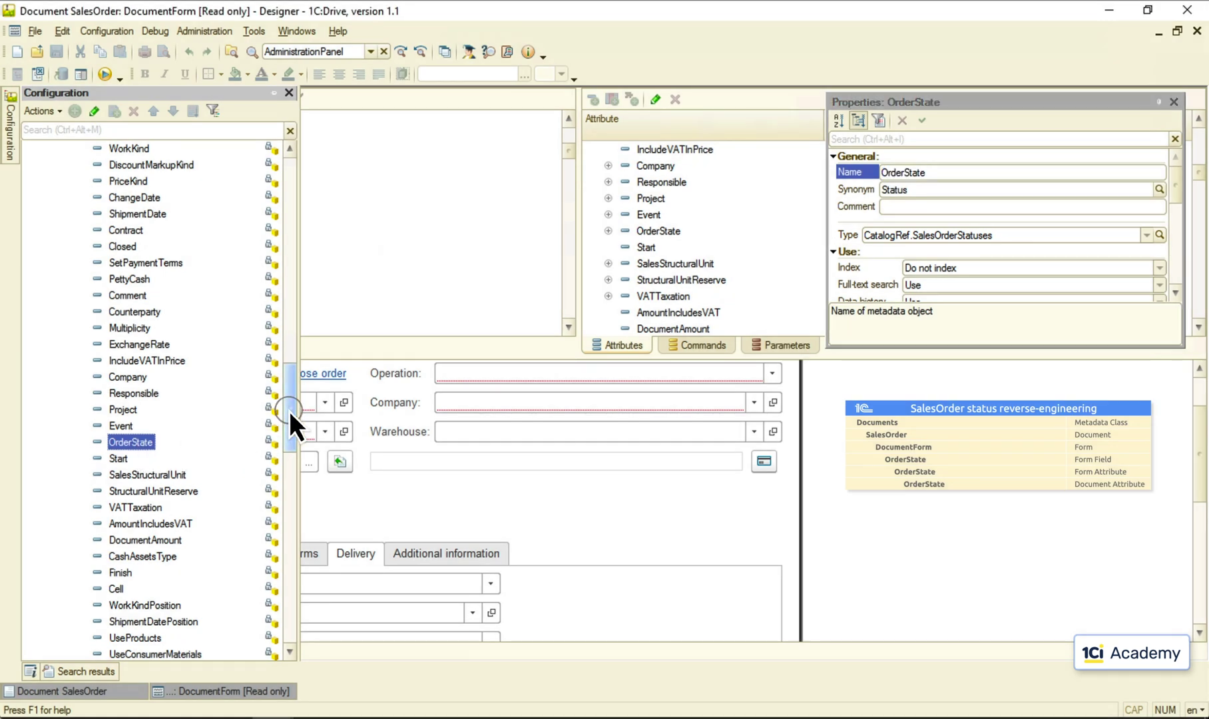
mouse_move(289, 410)
left_mouse_down()
mouse_move(289, 142)
mouse_move(292, 347)
left_mouse_up()
left_click(31, 198)
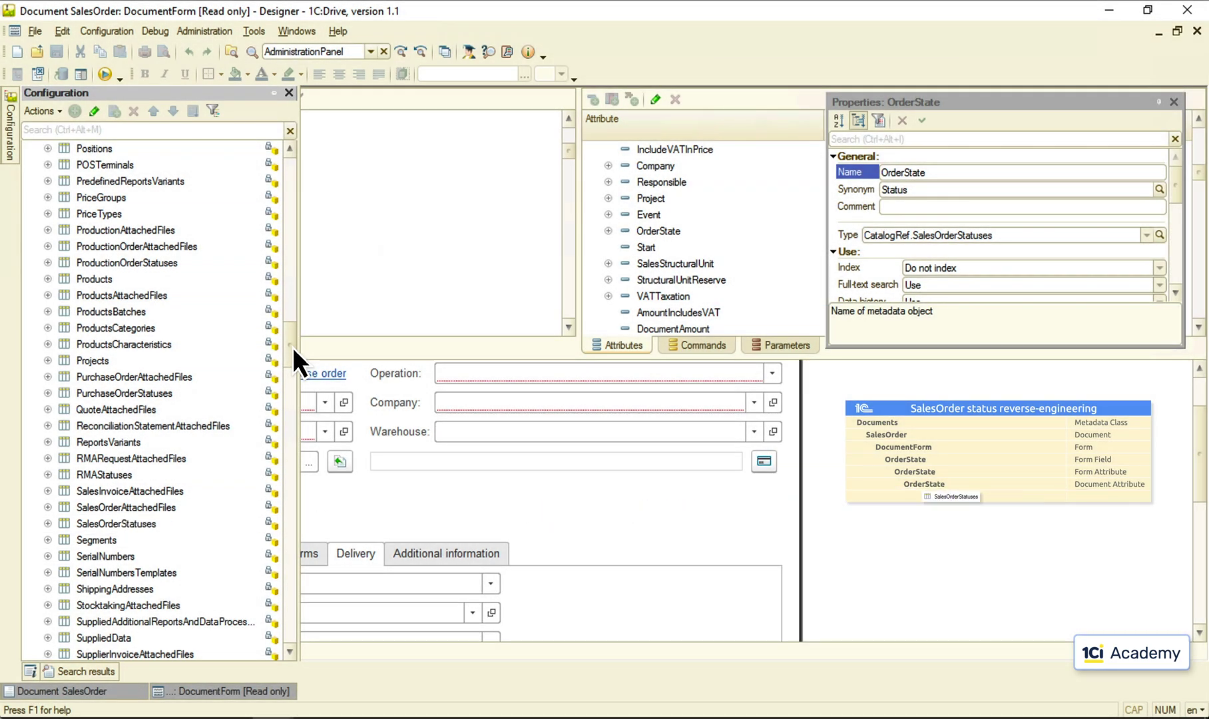
left_click(1173, 101)
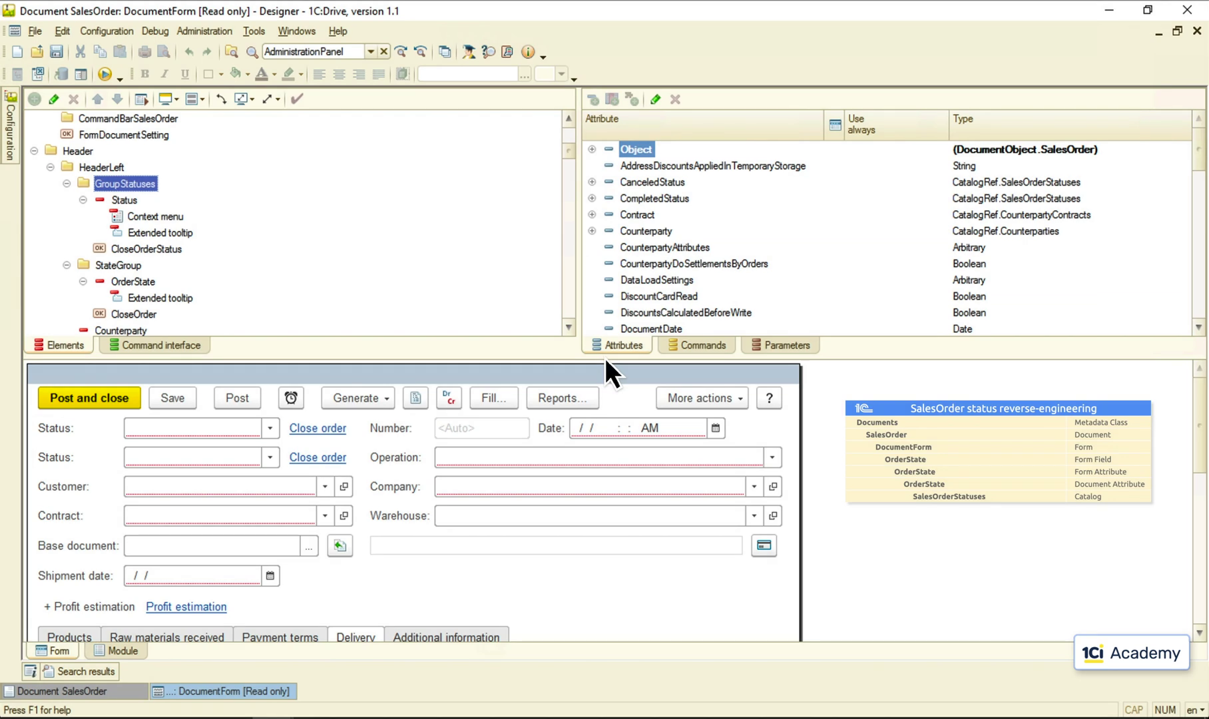
- Select both Close order commands and locate the GroupStatuses group in the Elements tree
left_click(321, 429)
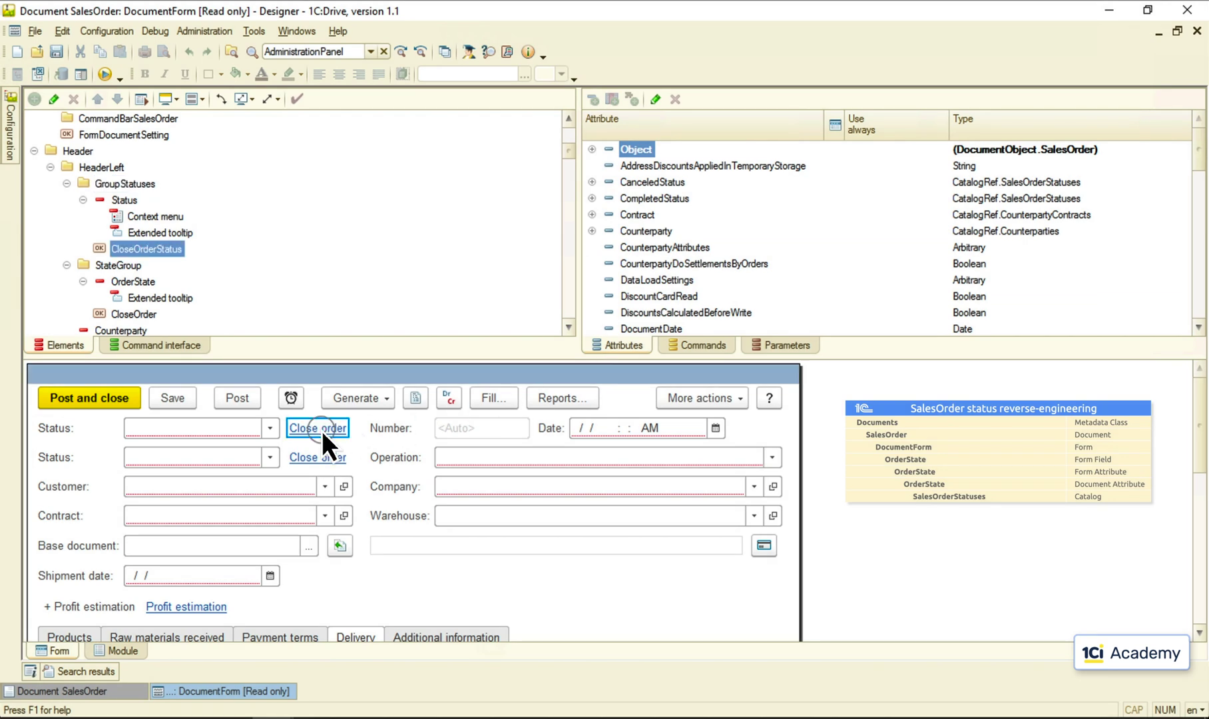
left_click(321, 459)
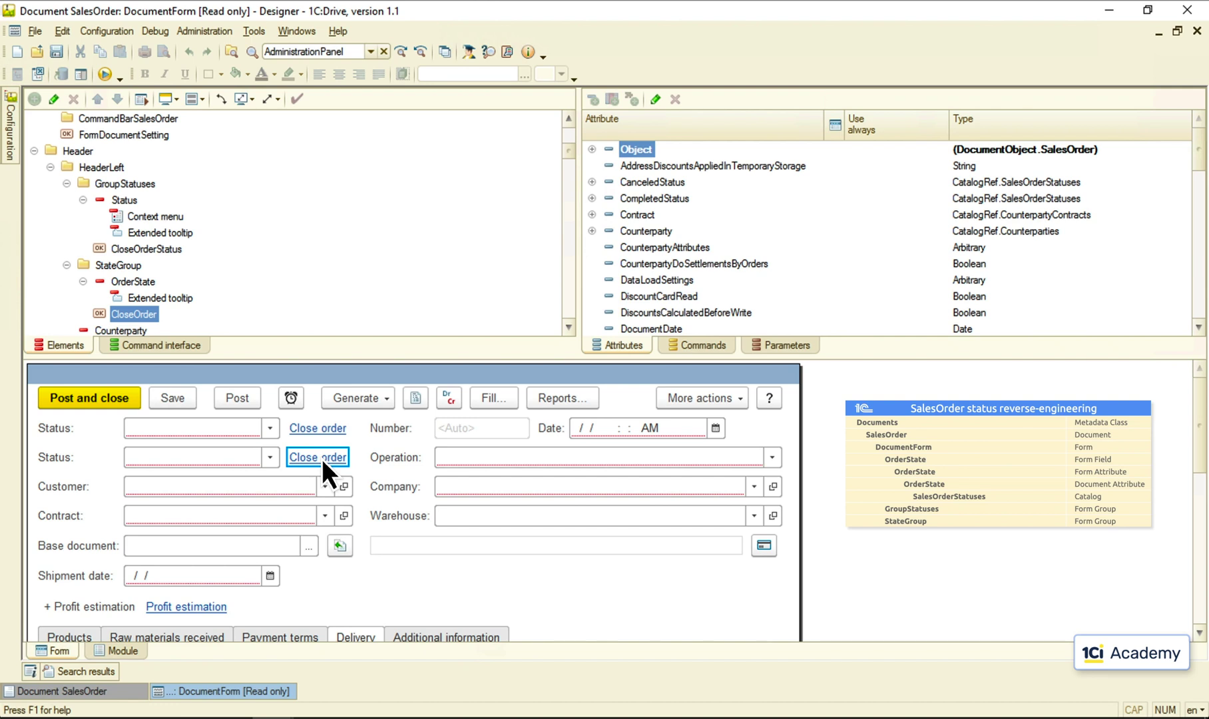
left_click(114, 184)
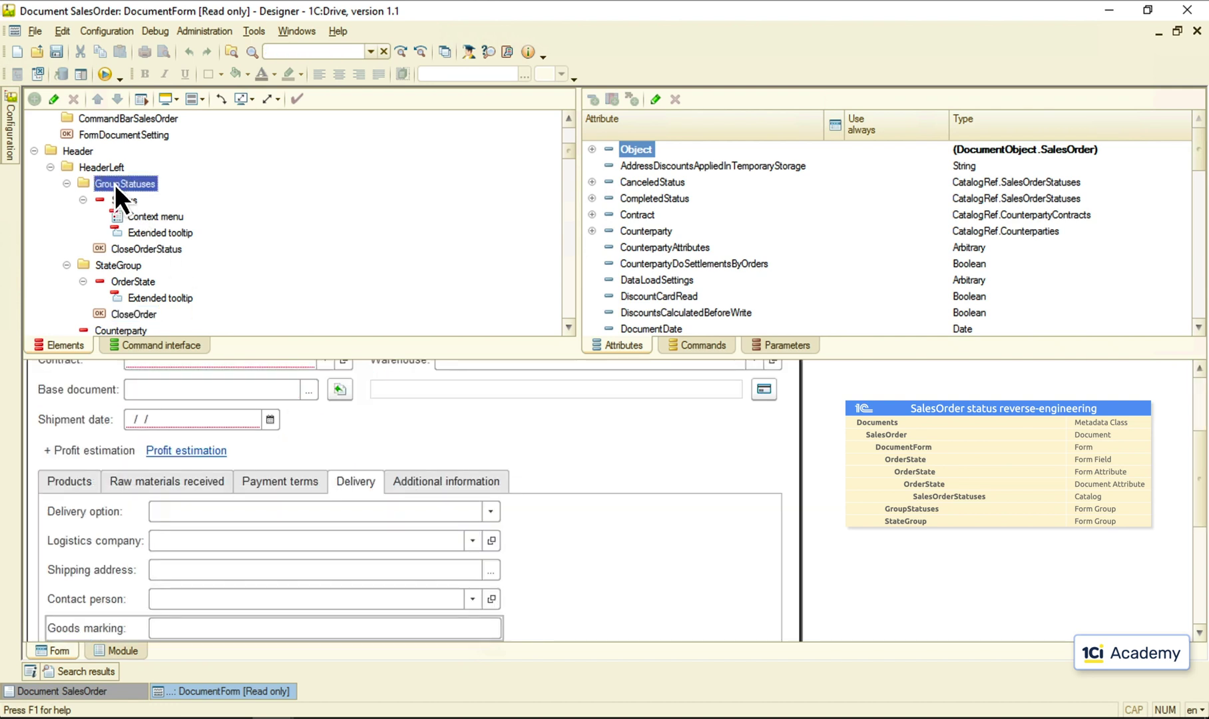
- Search the form module for GroupStatuses to find where OnCreateAtServer hides it
left_click(115, 649)
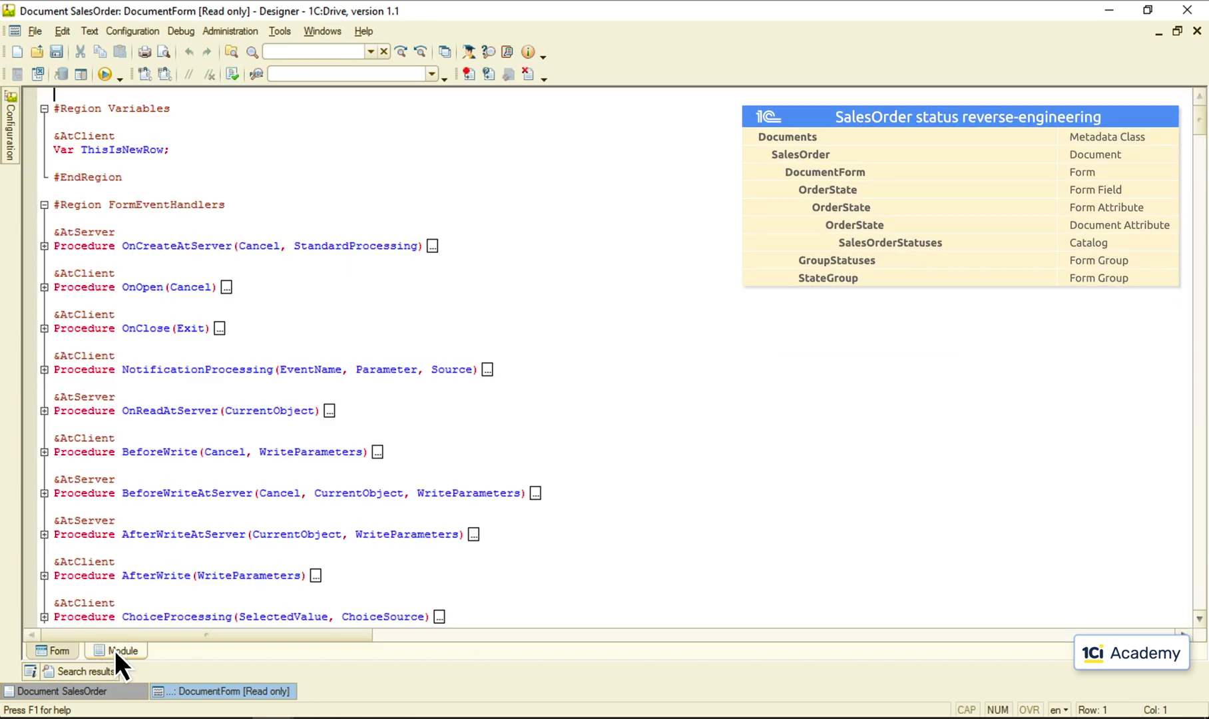
left_click(346, 51)
type("GroupStatuses")
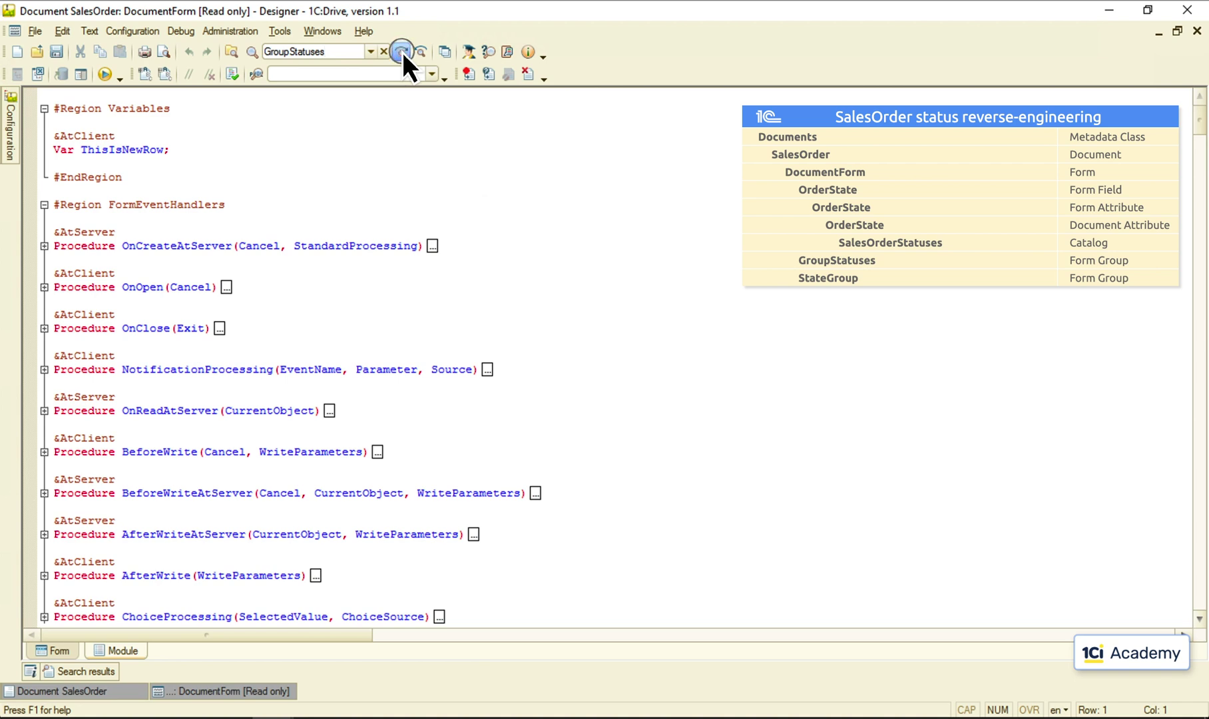
left_click(401, 52)
left_click(402, 372)
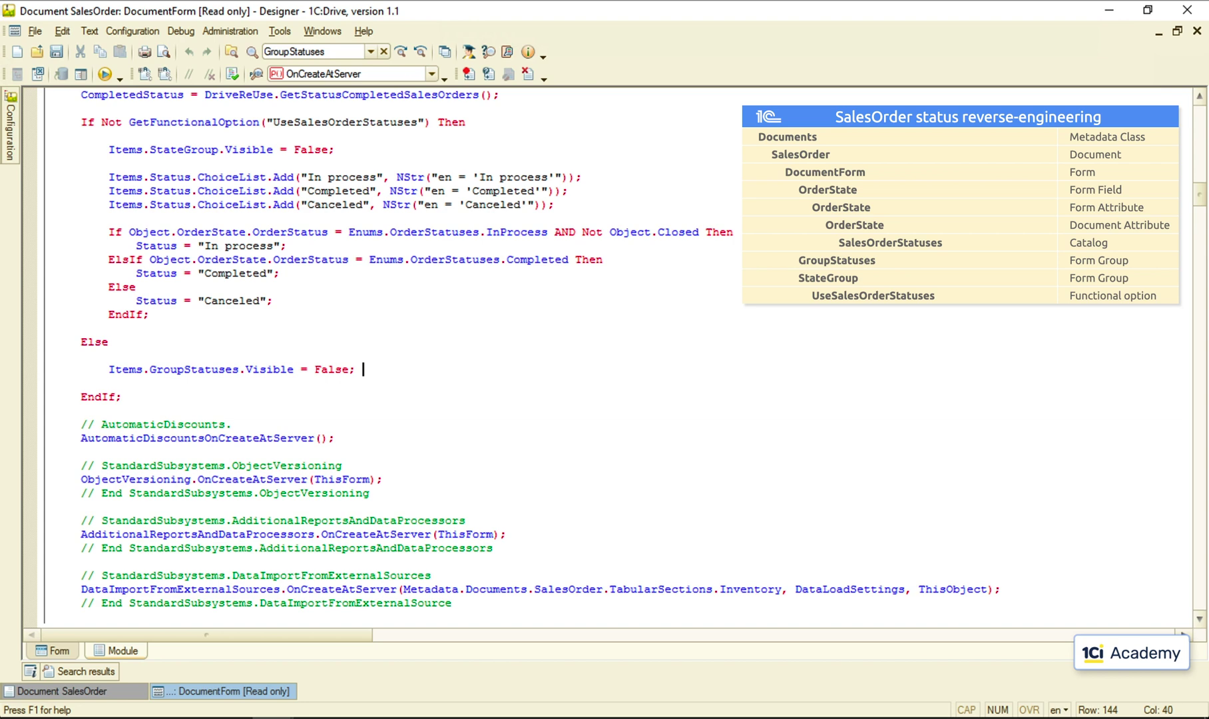
- Close the module and SalesOrder windows, then open the UseSalesOrderStatuses functional option
left_click(1197, 30)
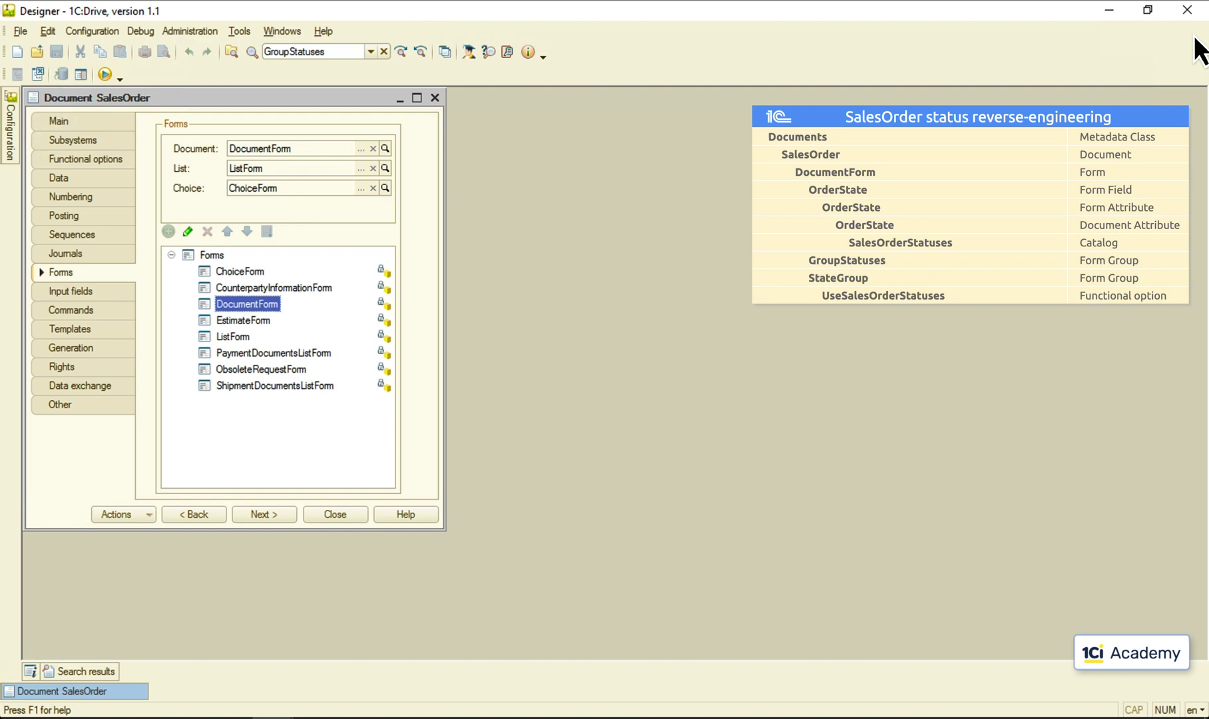
left_click(335, 514)
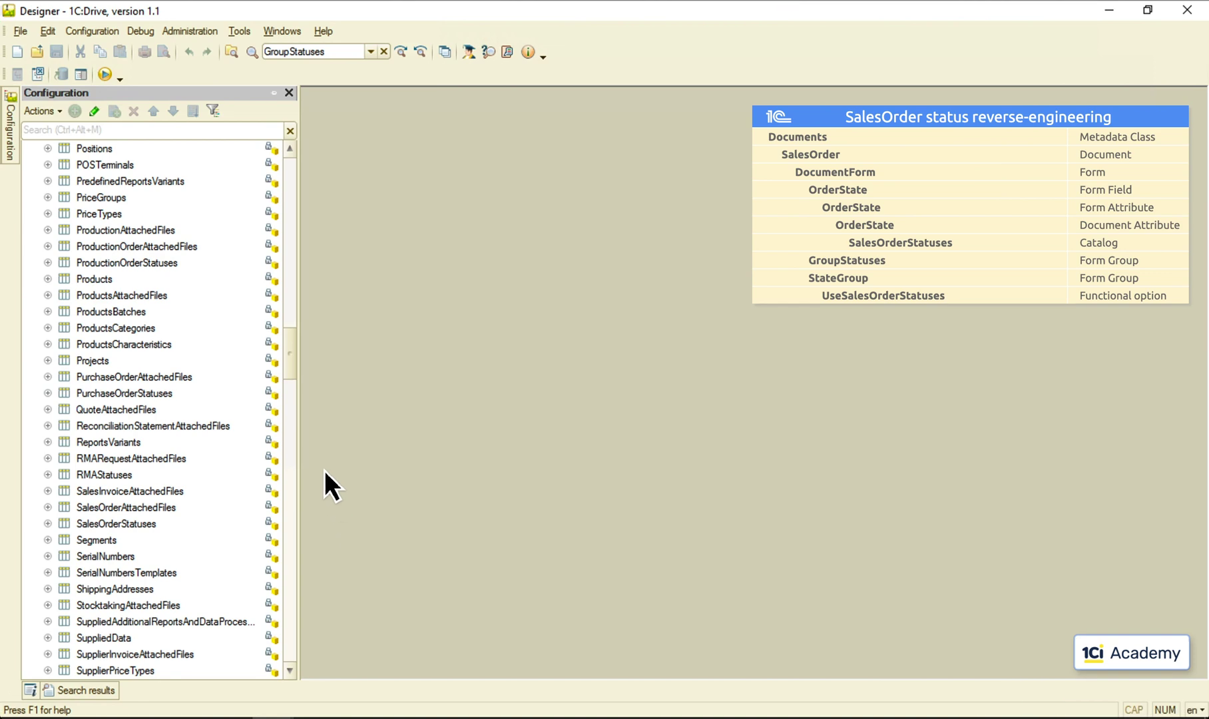
left_click_drag(289, 352, 289, 151)
left_click(30, 166)
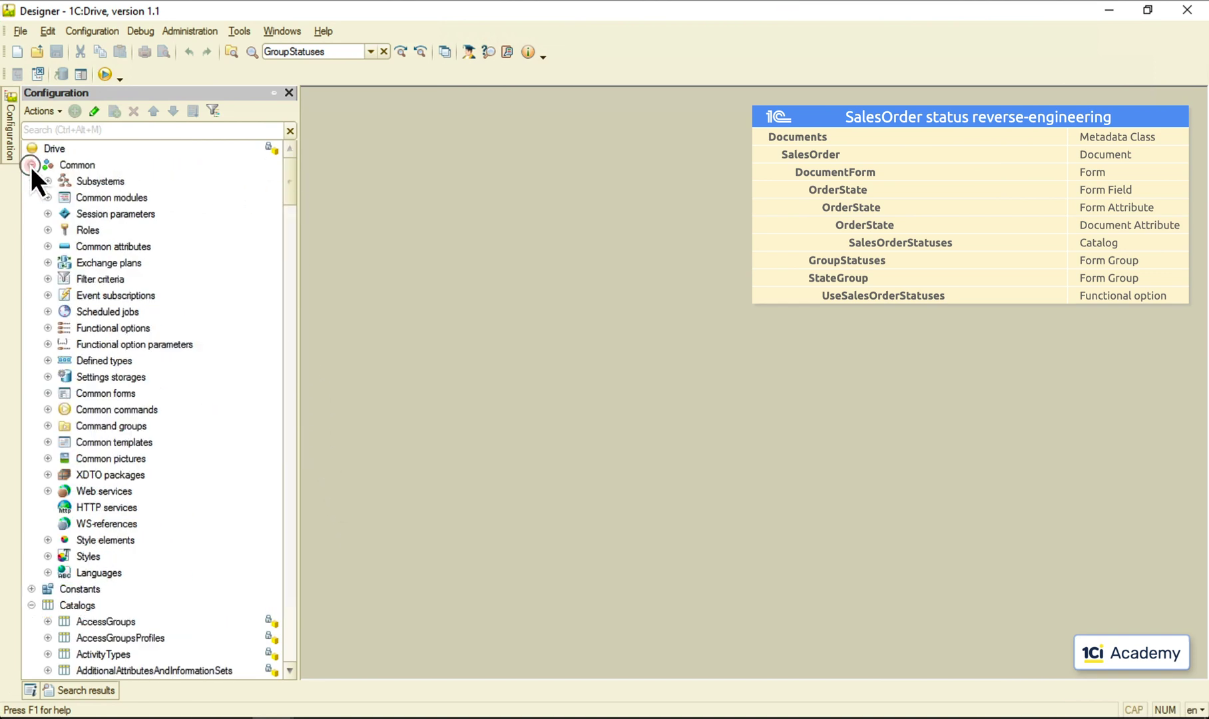
left_click(48, 327)
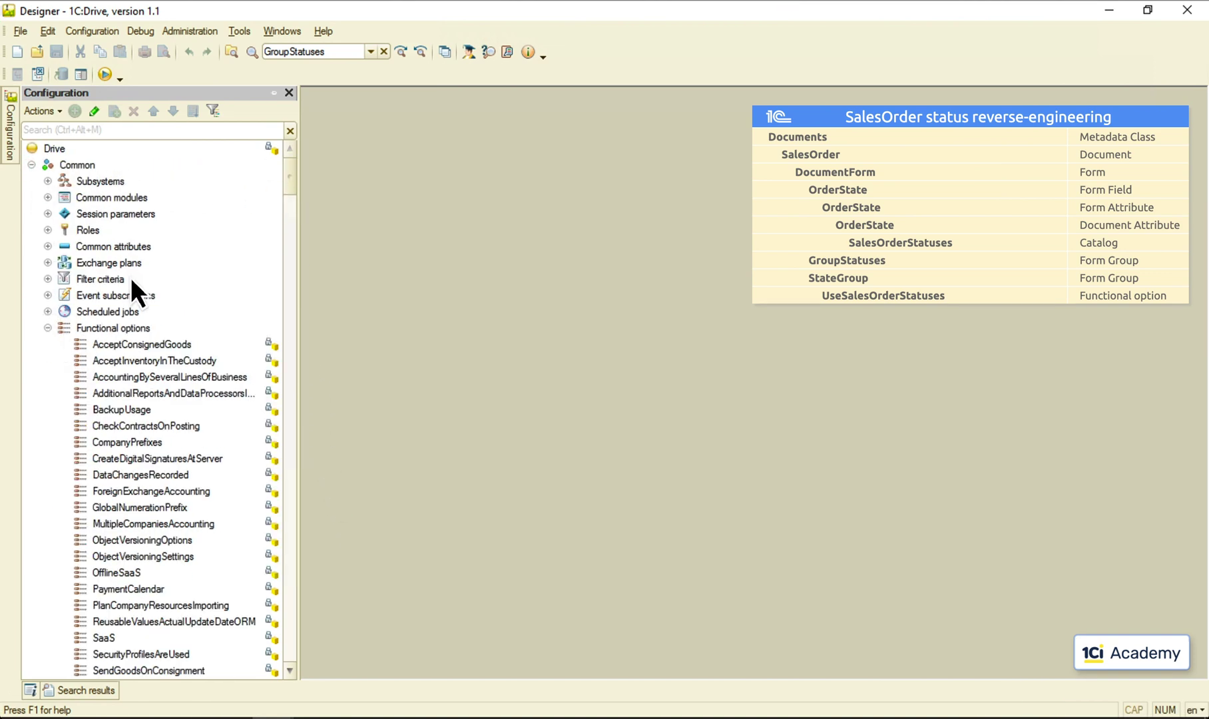
left_click_drag(288, 174, 288, 251)
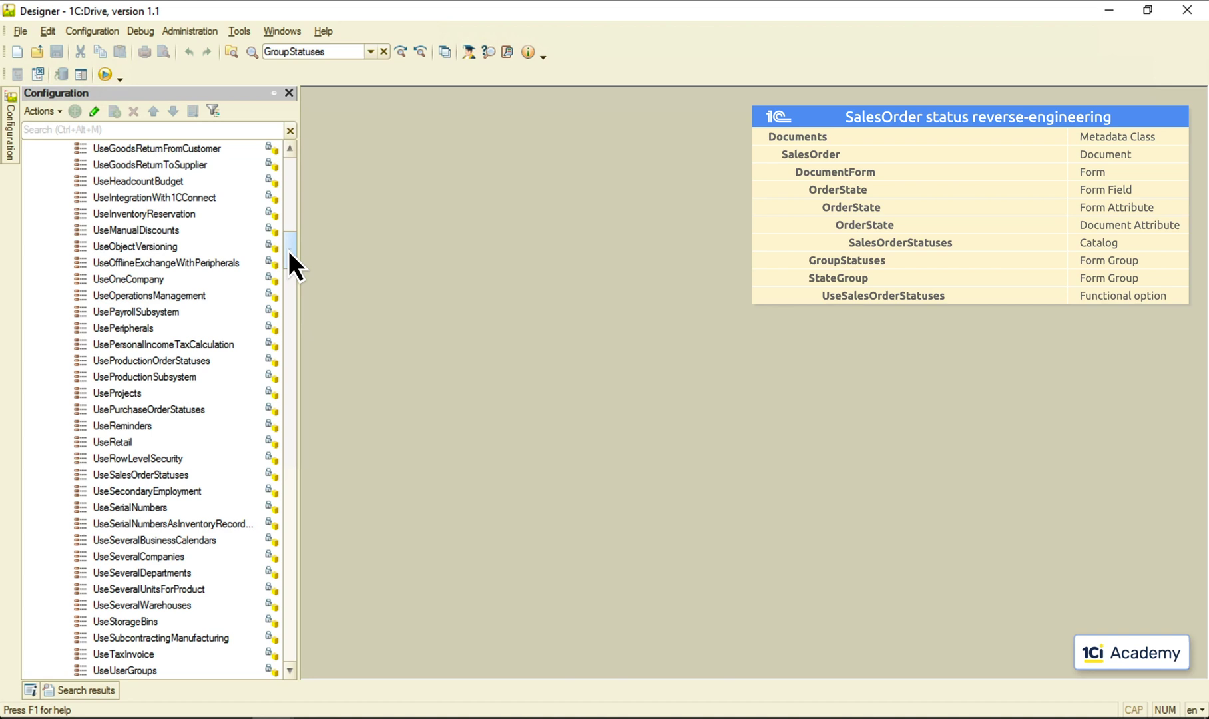
double_click(140, 475)
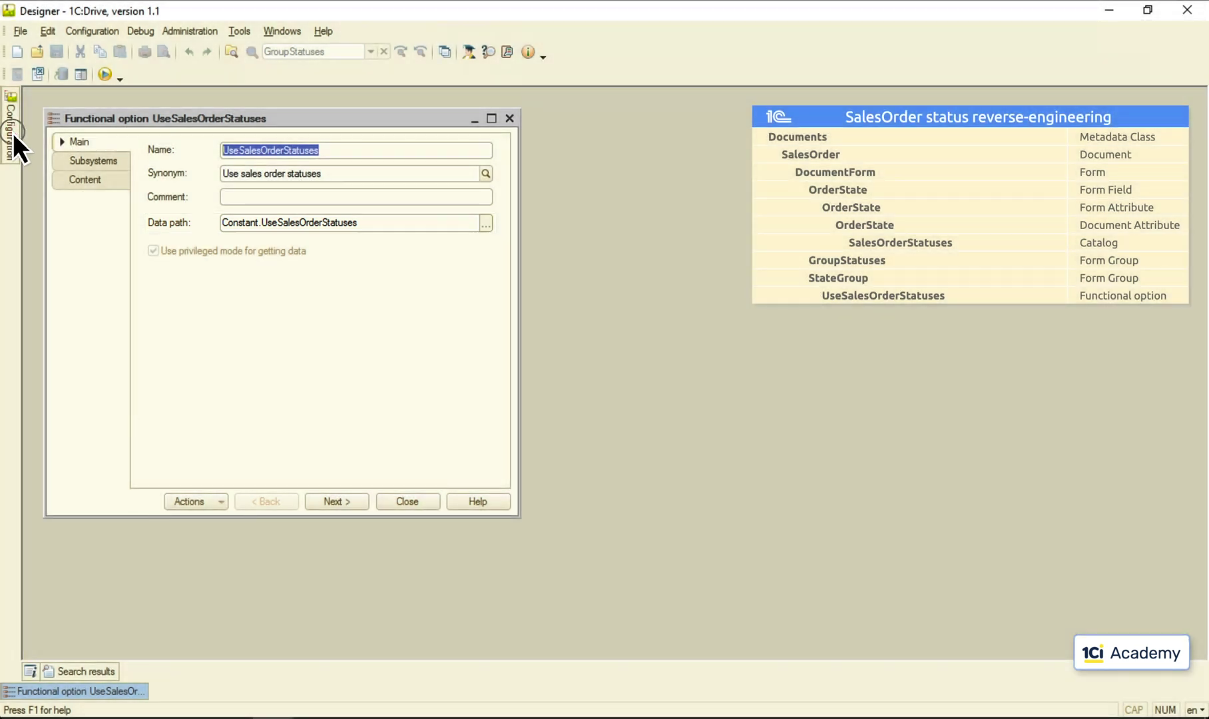
- Find references to the UseSalesOrderStatuses constant under Constants
left_click(12, 132)
scroll(258, 233, "up", 10)
scroll(292, 213, "up", 10)
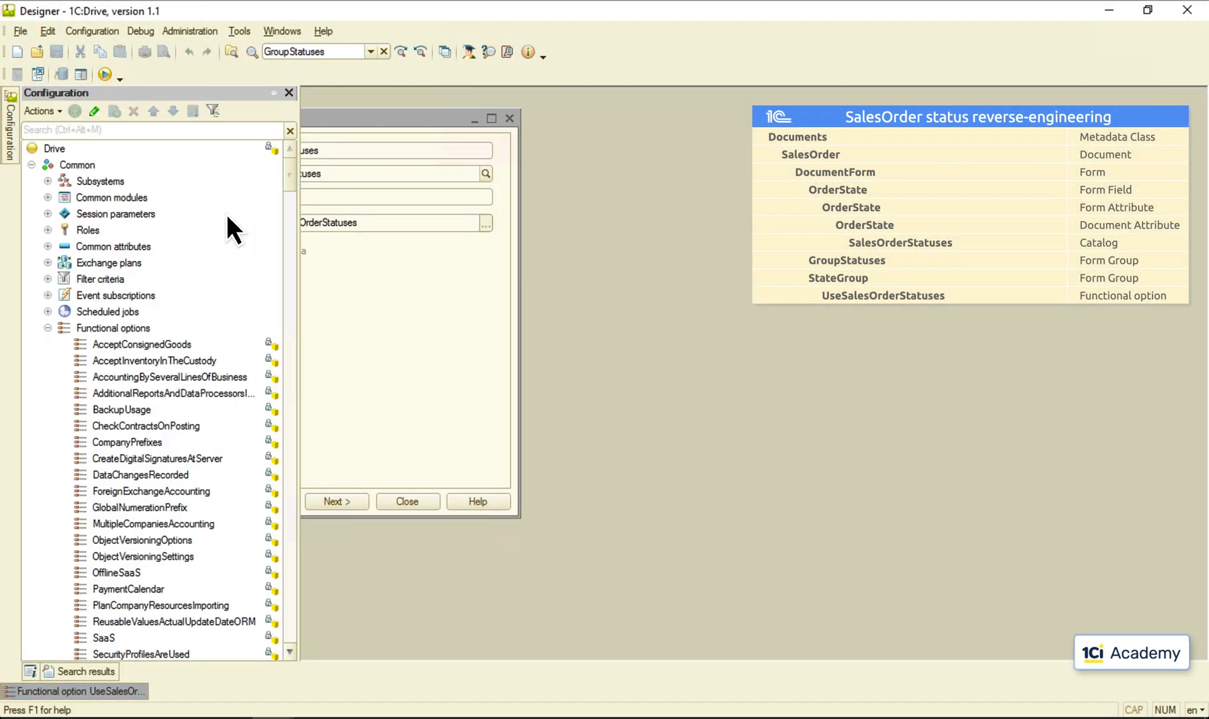
left_click(48, 328)
left_click(30, 166)
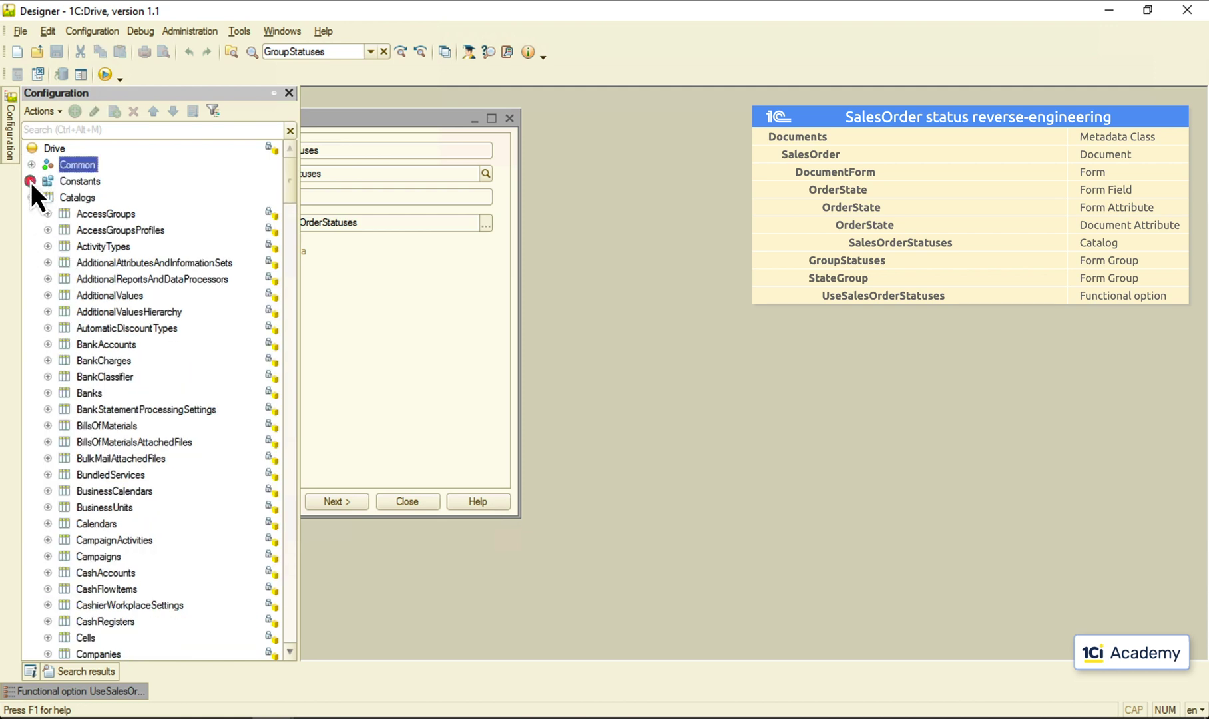
left_click(30, 181)
left_click_drag(290, 173, 290, 323)
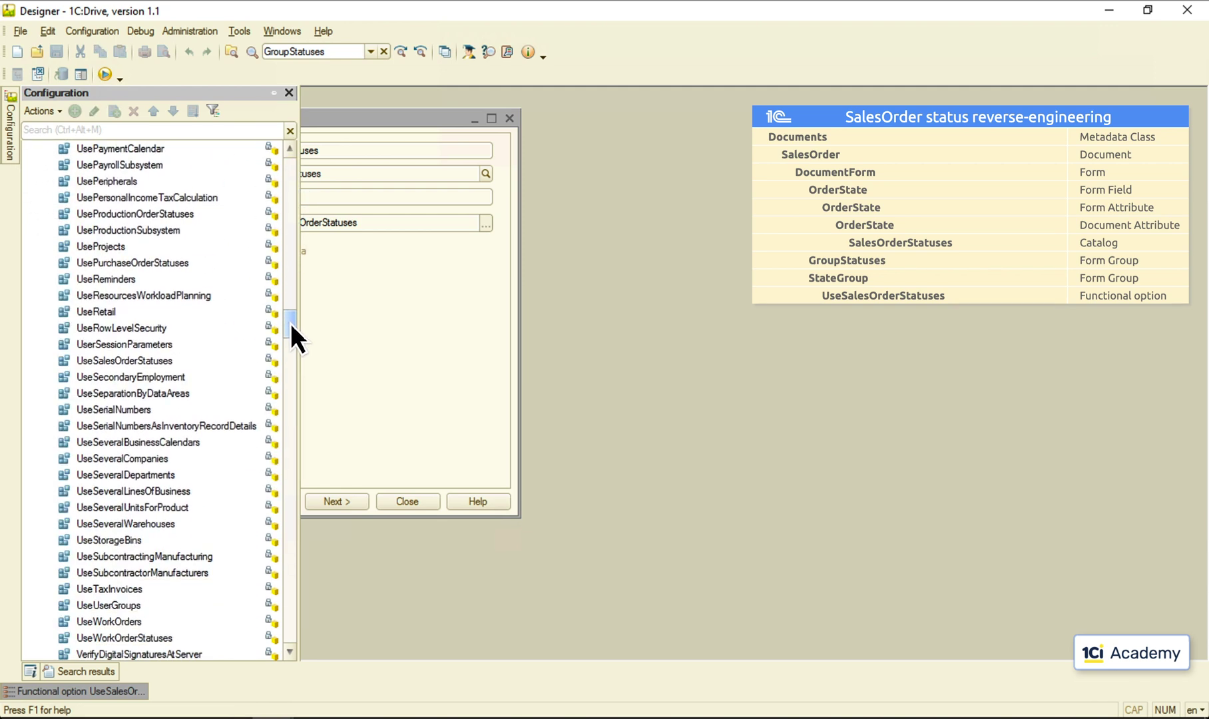
left_click(125, 361)
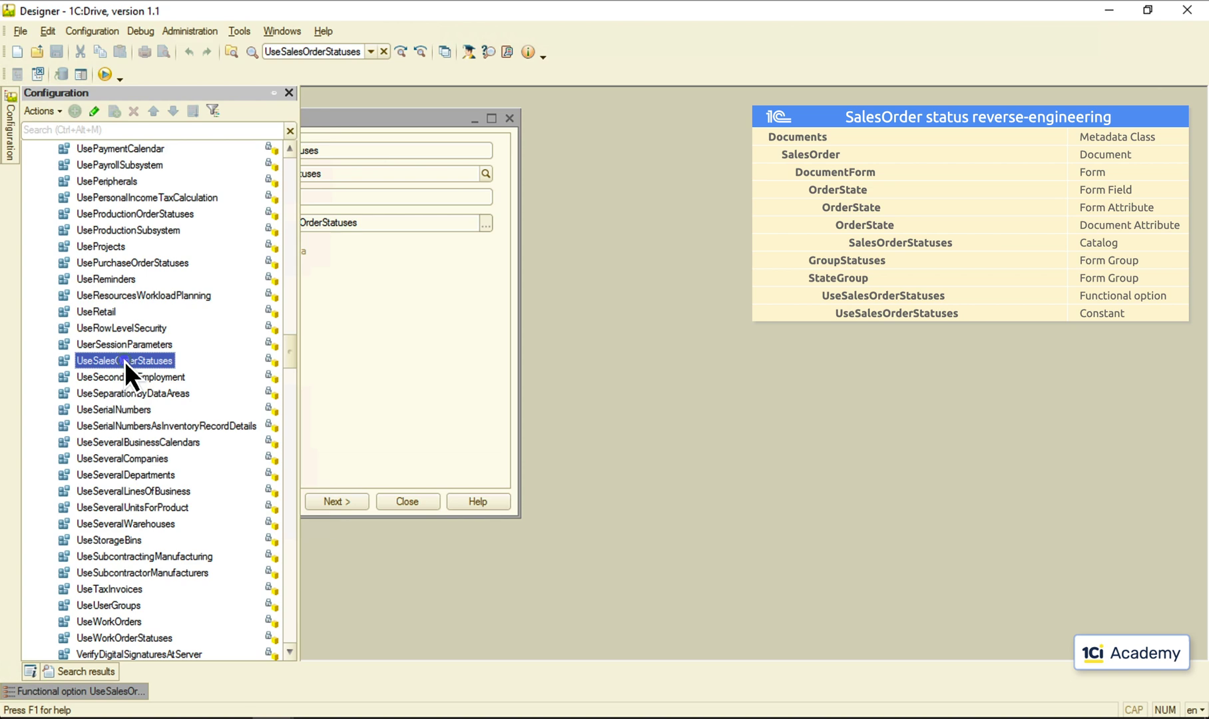
right_click(125, 360)
left_click(210, 605)
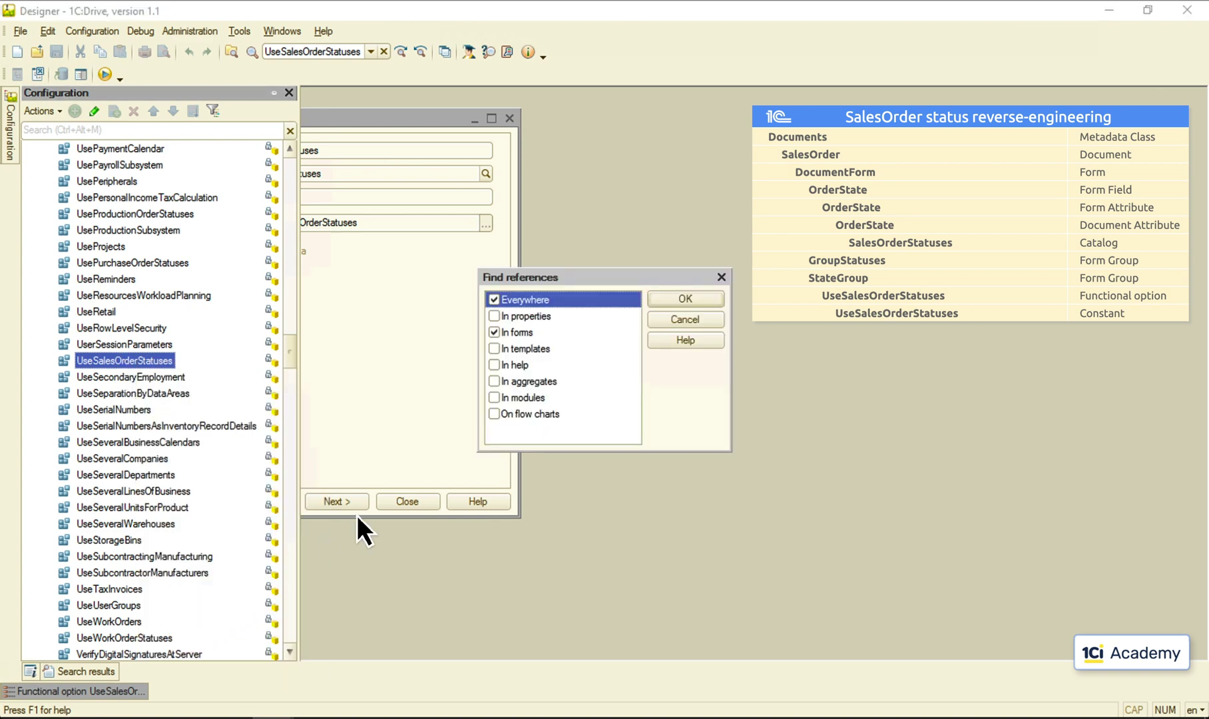
left_click(686, 298)
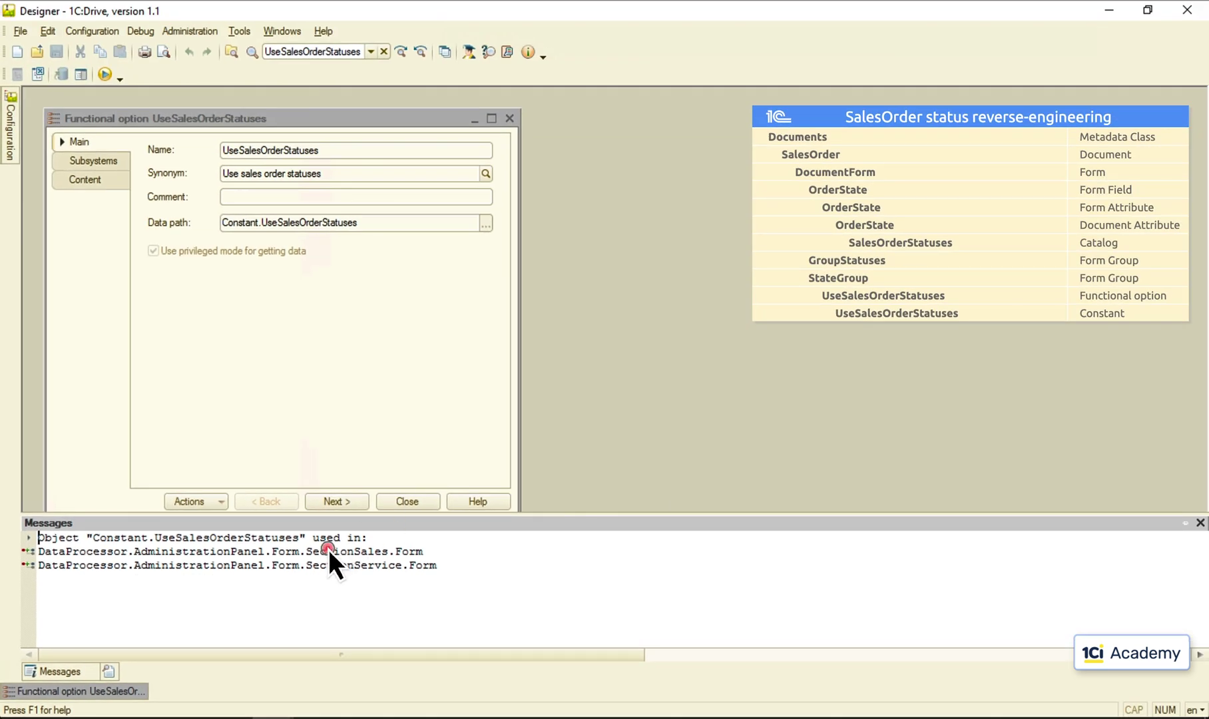
- Confirm SectionSales' 'Several sales order statuses' checkbox uses ConstantsSet.UseSalesOrderStatuses, then close the windows
double_click(328, 551)
double_click(143, 376)
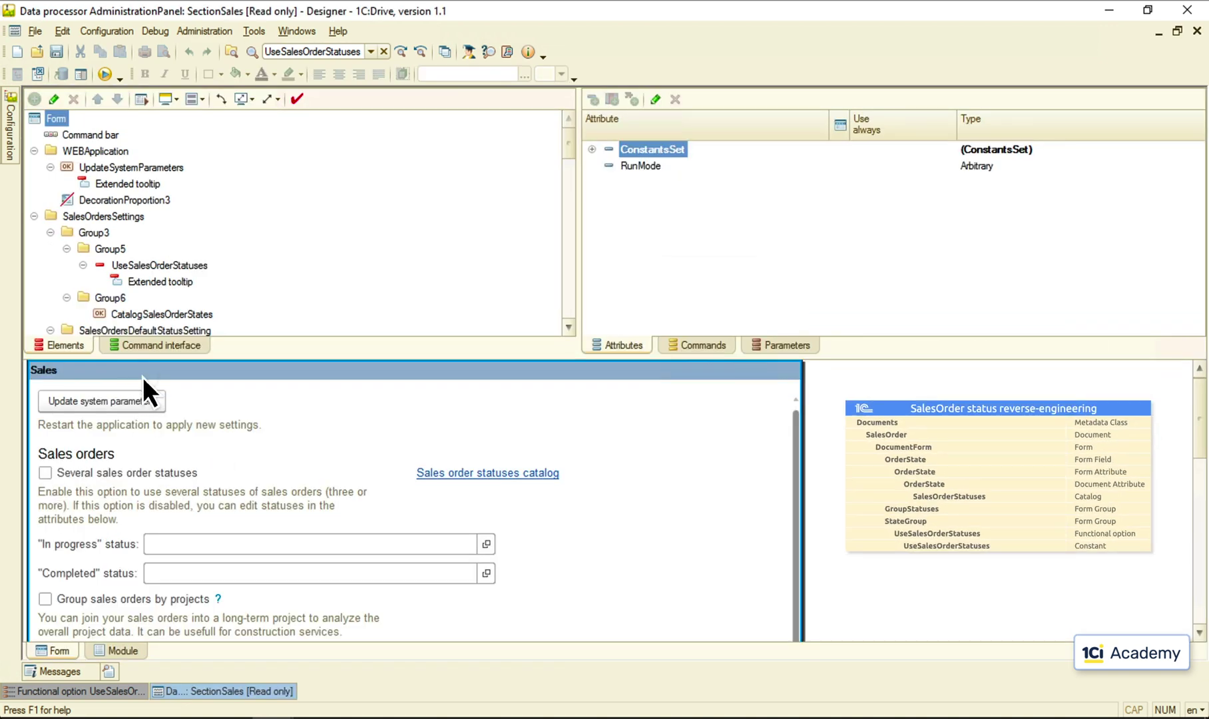
left_click(151, 475)
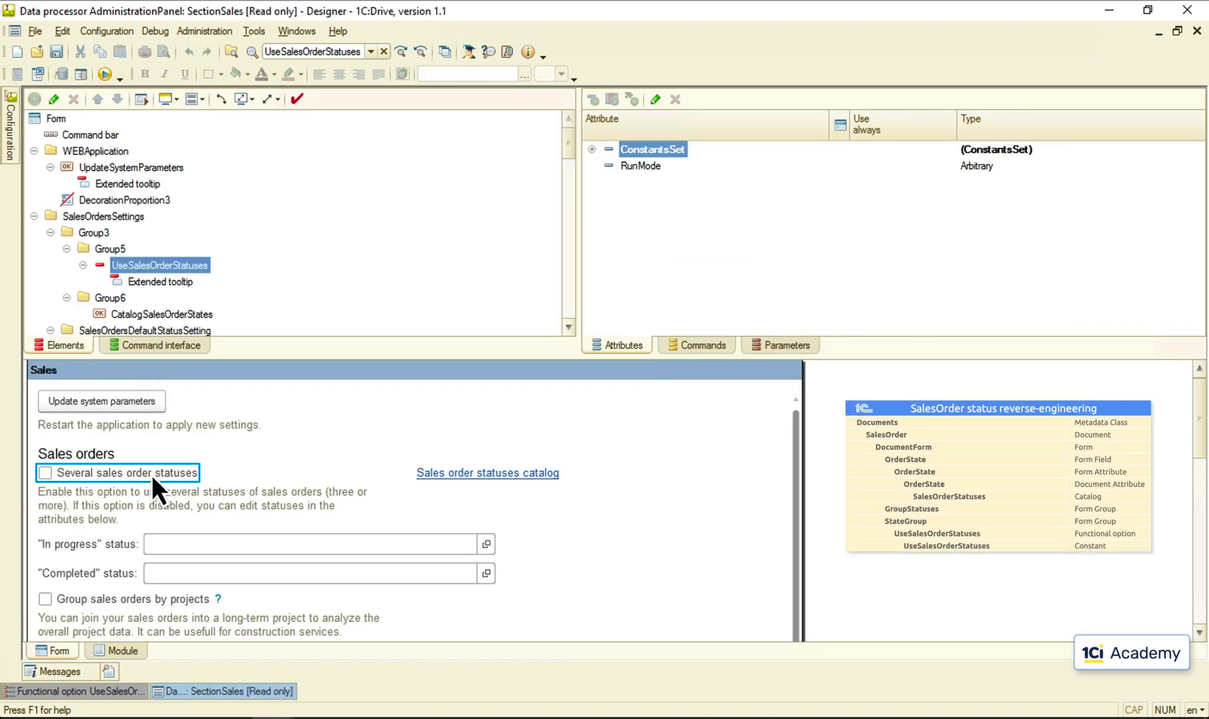
double_click(134, 262)
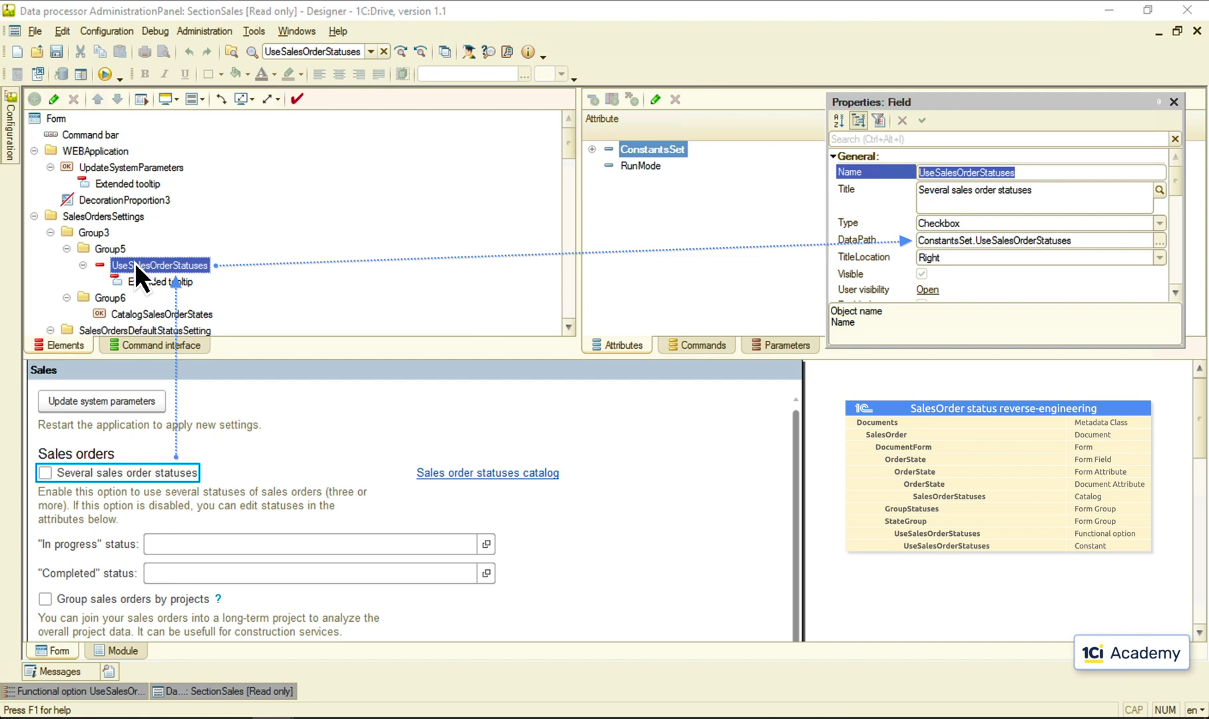
left_click(1173, 101)
left_click(1195, 30)
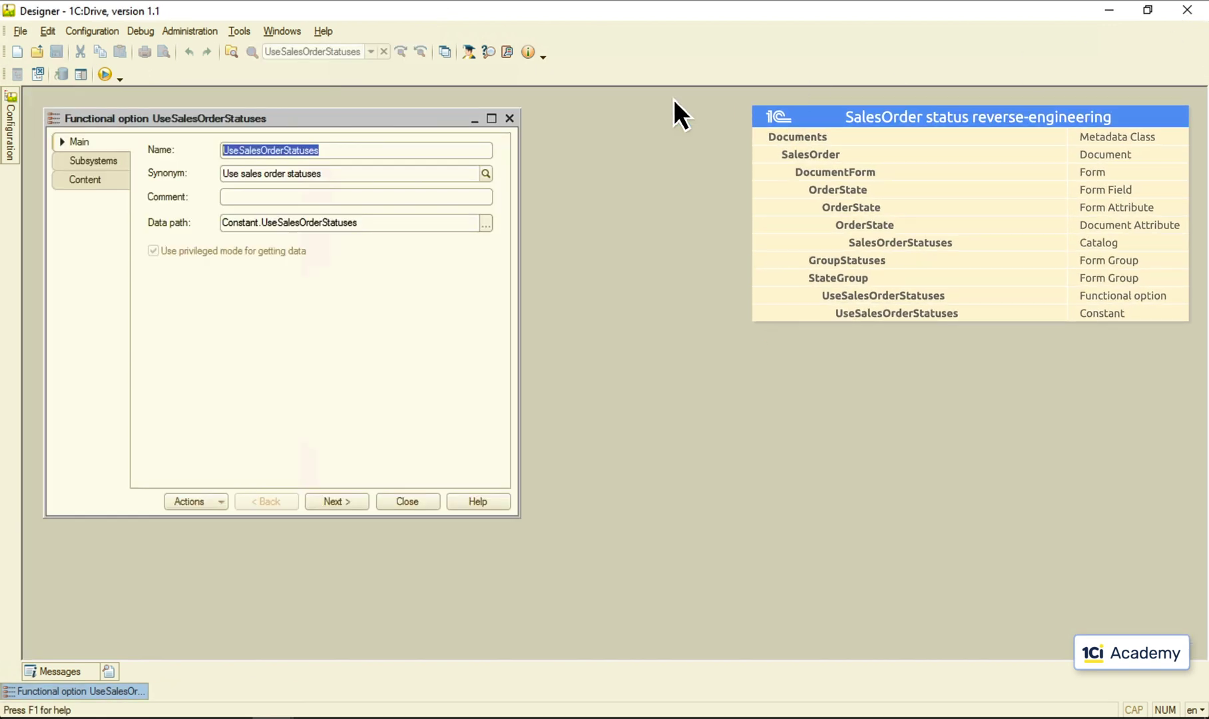
left_click(511, 118)
left_click(10, 132)
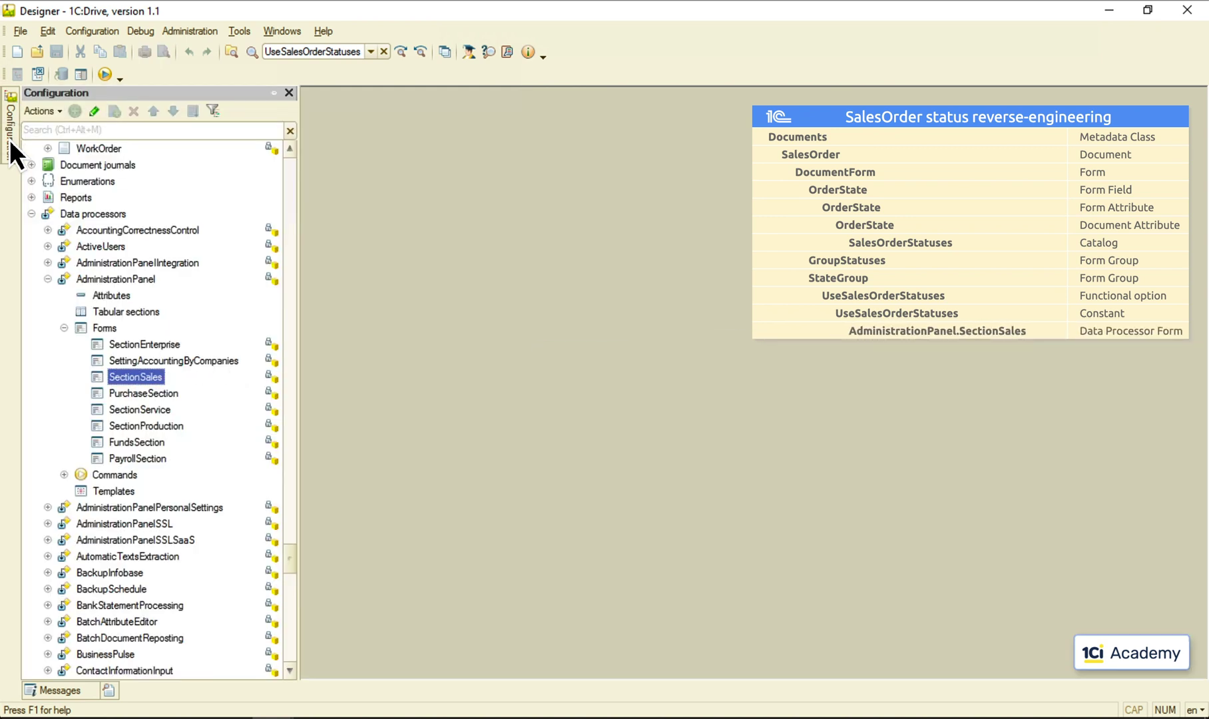
- Find references to the SectionSales form and view the Sales command module that uses it
right_click(138, 378)
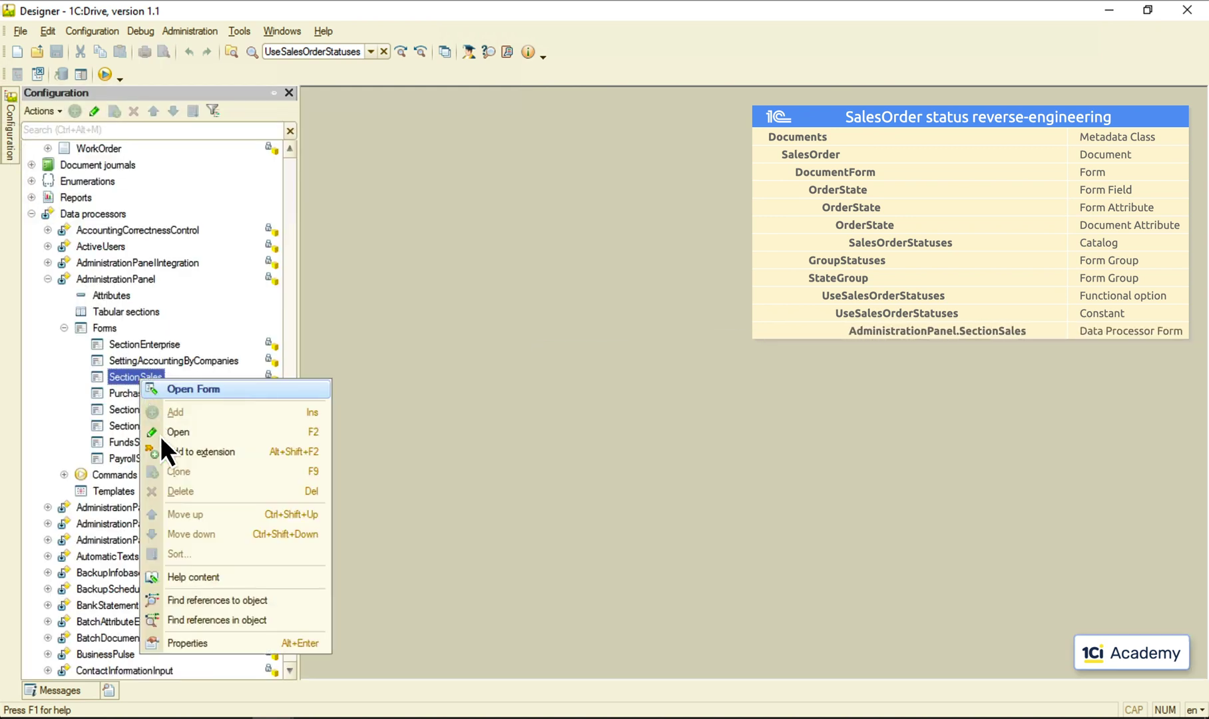
left_click(225, 599)
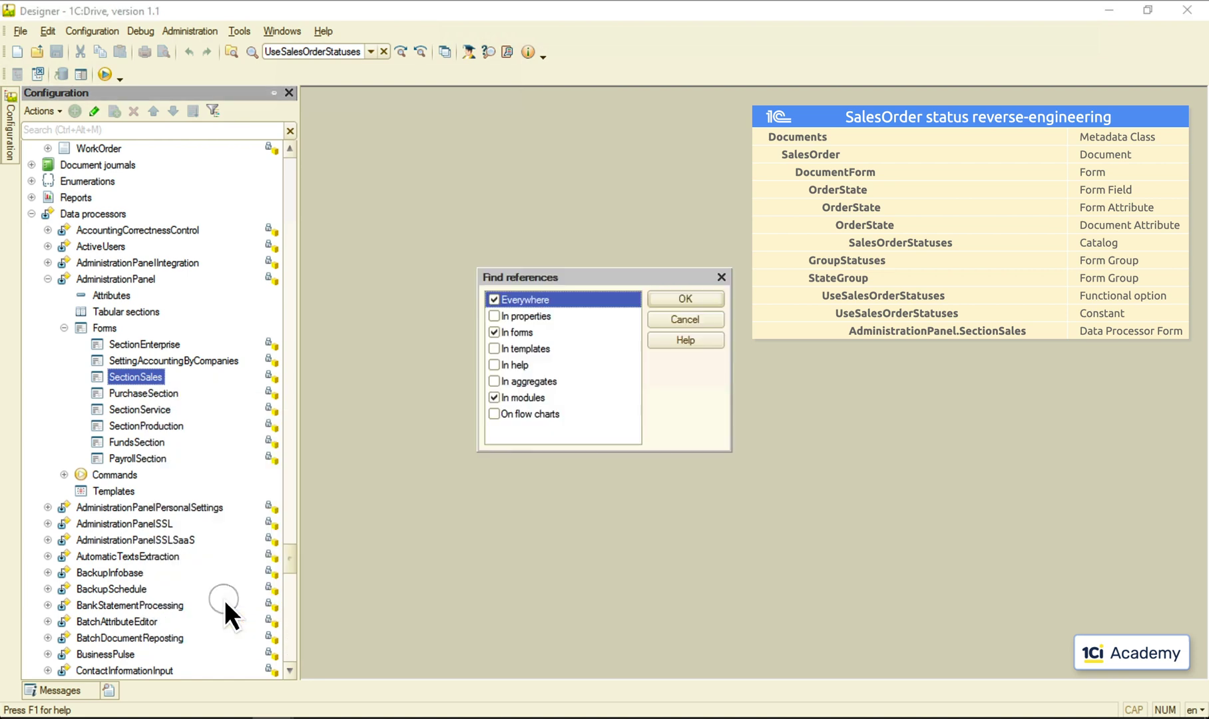
left_click(686, 298)
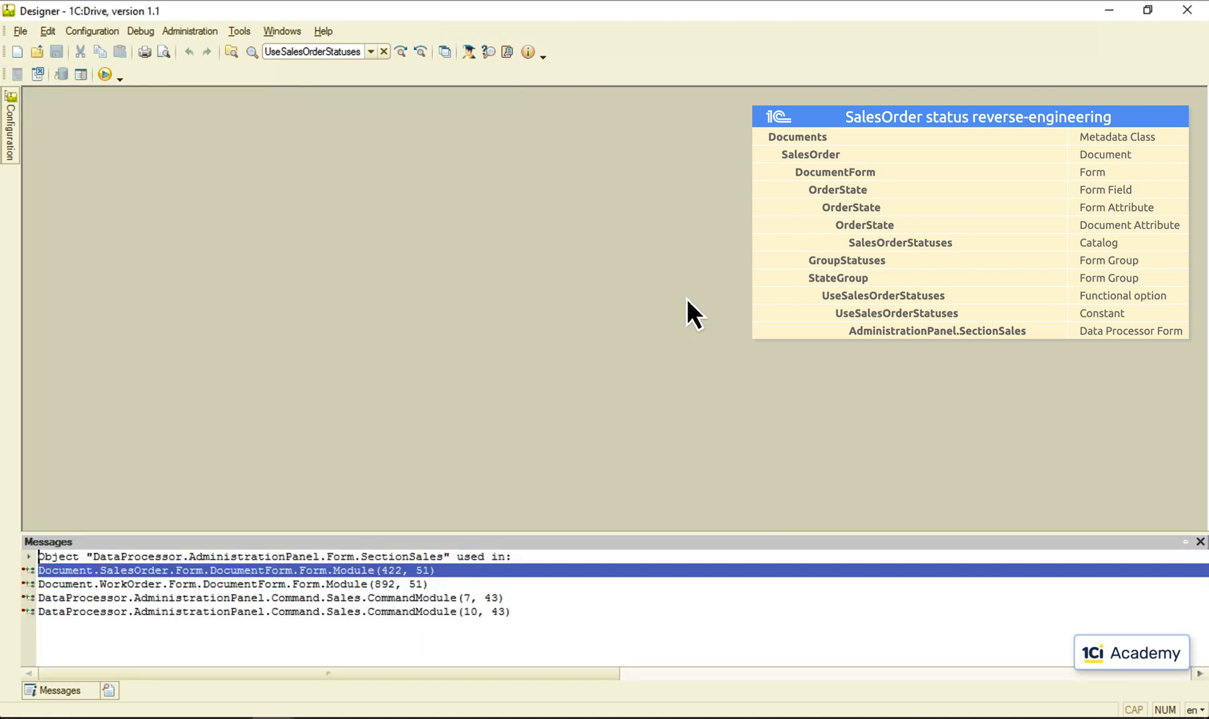
double_click(409, 597)
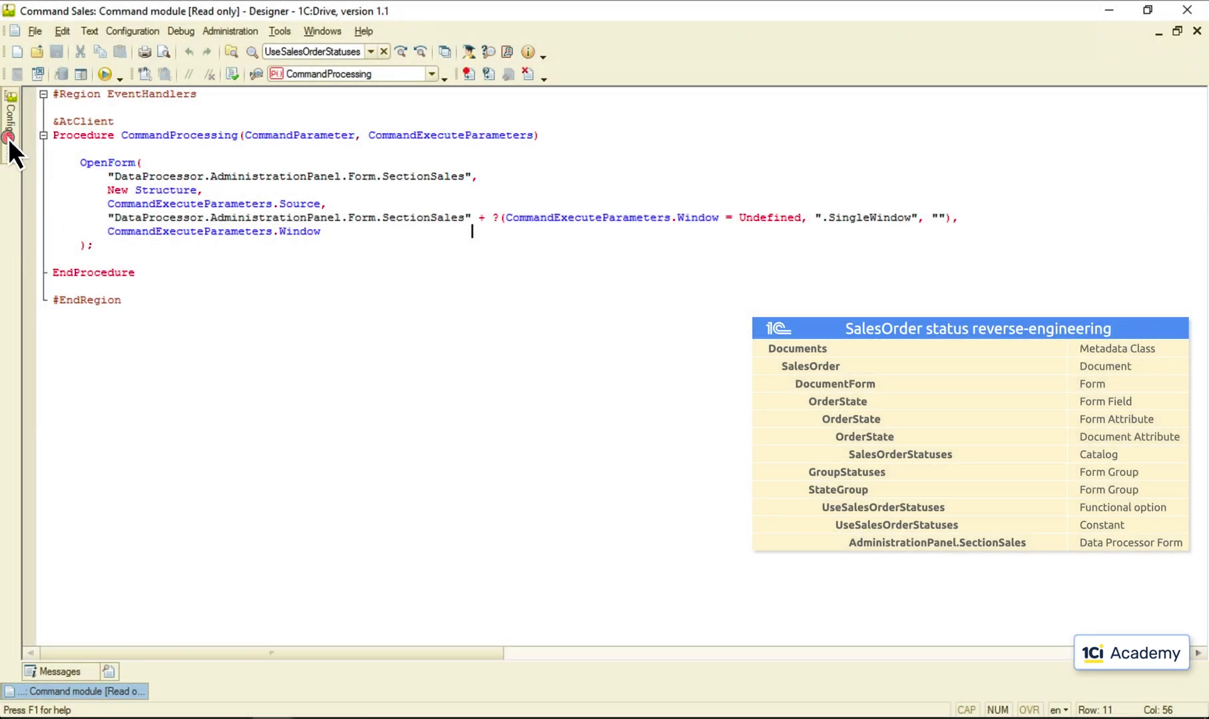
left_click(11, 127)
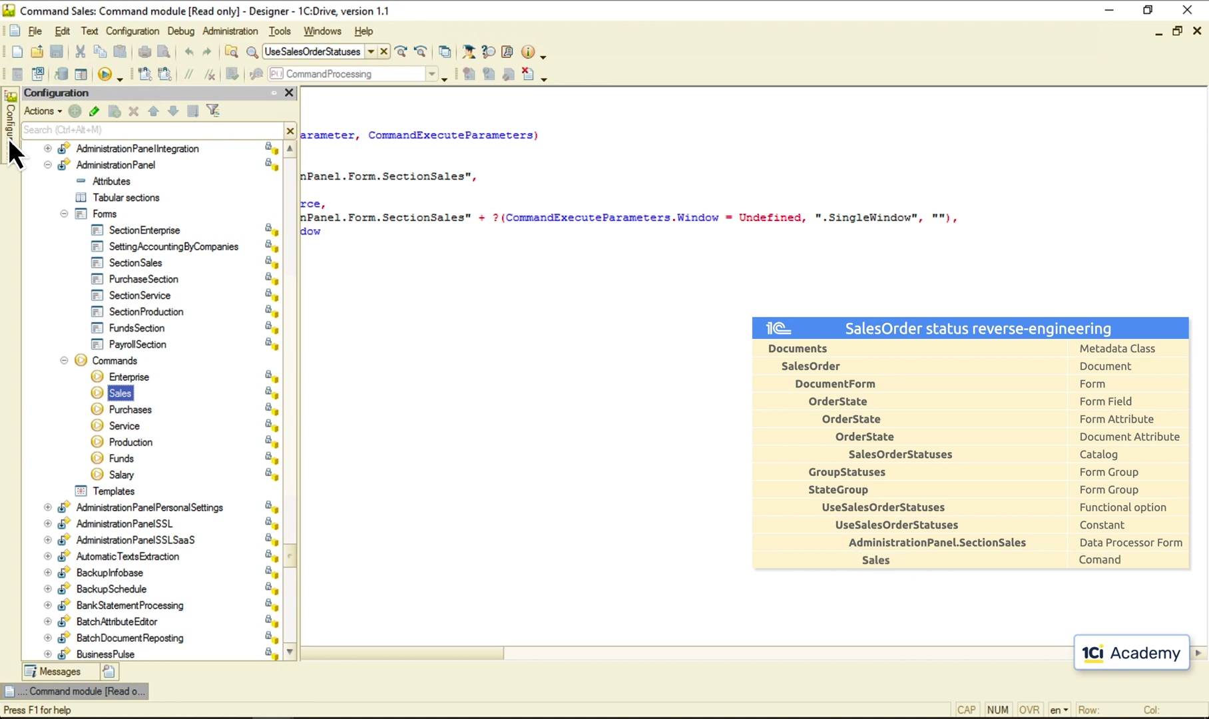
right_click(116, 166)
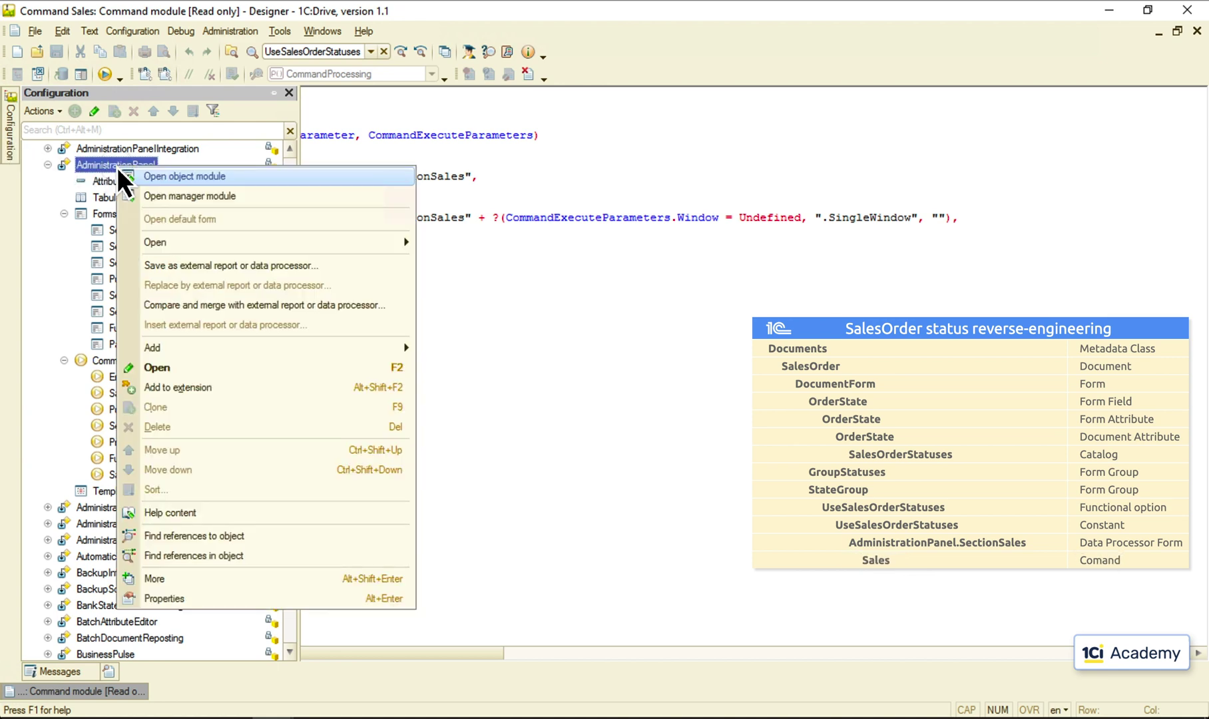
- Check AdministrationPanel's command interface for the Sales command under Accounting settings
left_click(196, 578)
left_click(1065, 110)
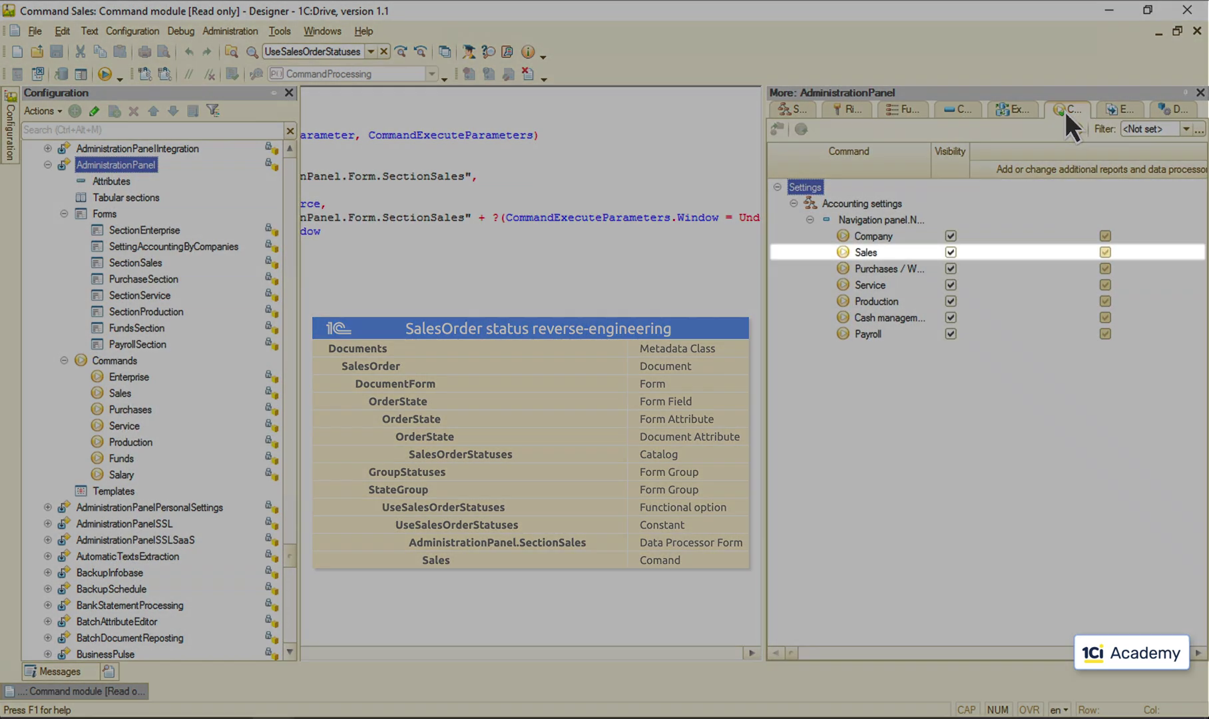
key("Up")
key("Up")
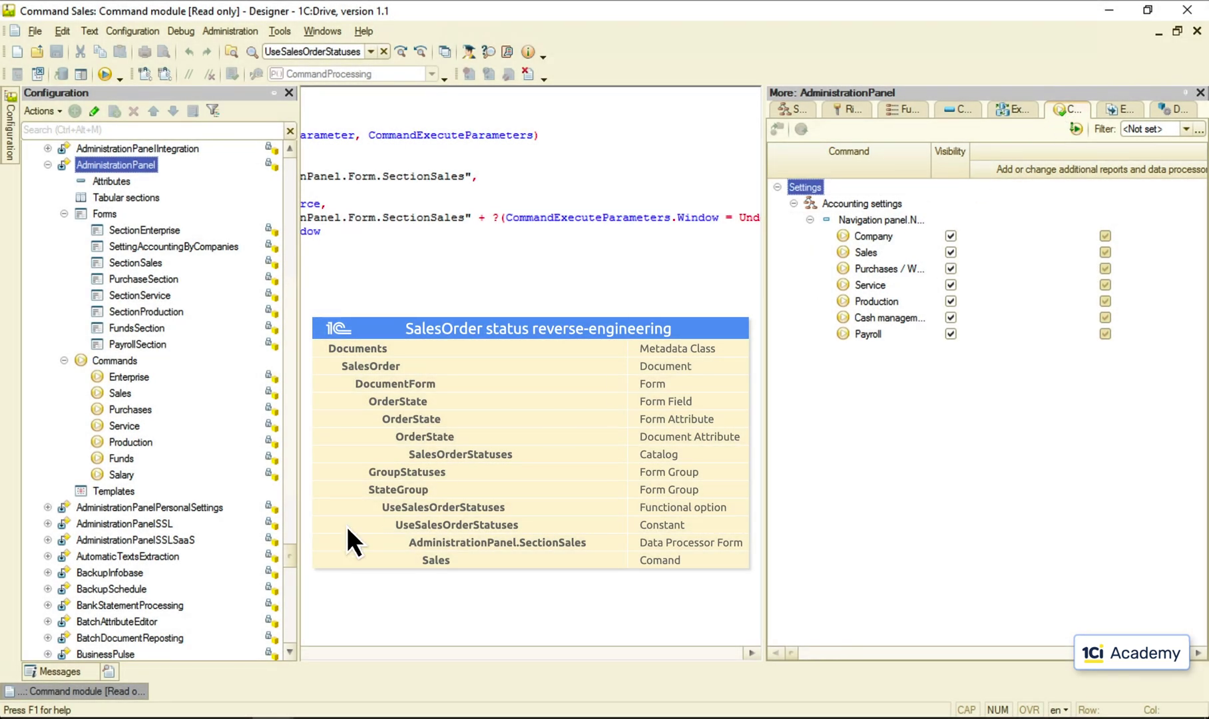
scroll(206, 283, "up", 15)
- Expand Common > Subsystems and close the extended properties and Sales command module
left_click(32, 168)
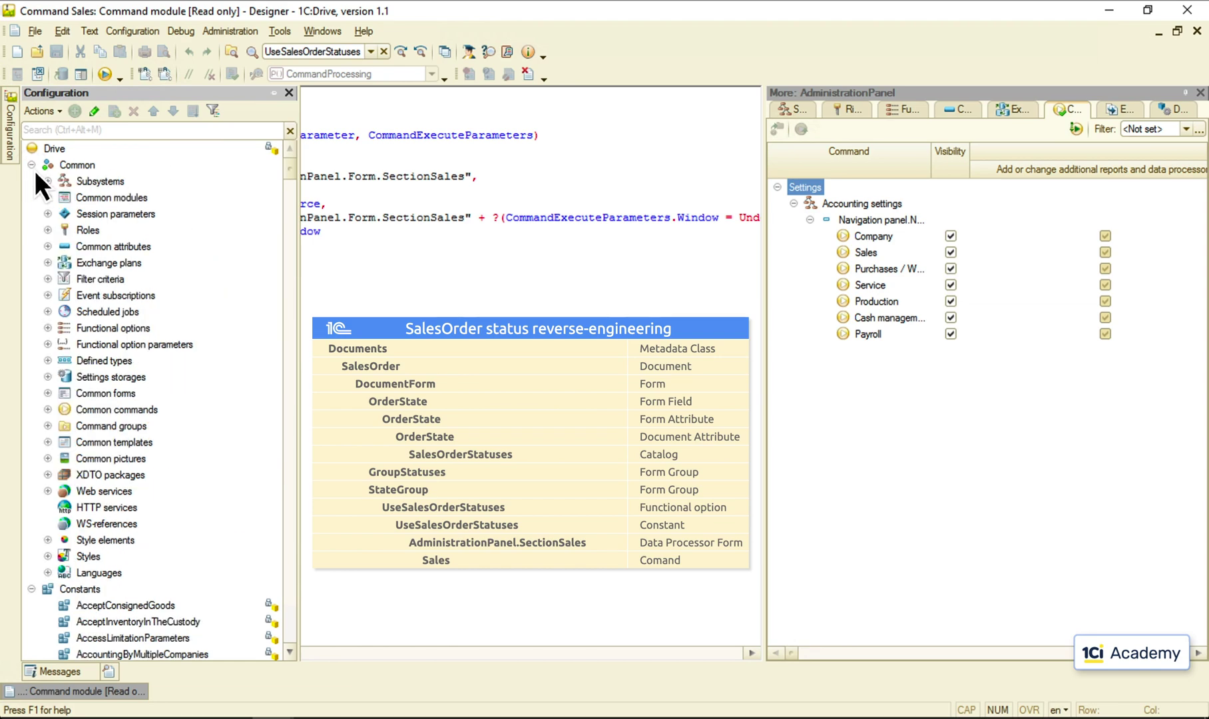
left_click(47, 181)
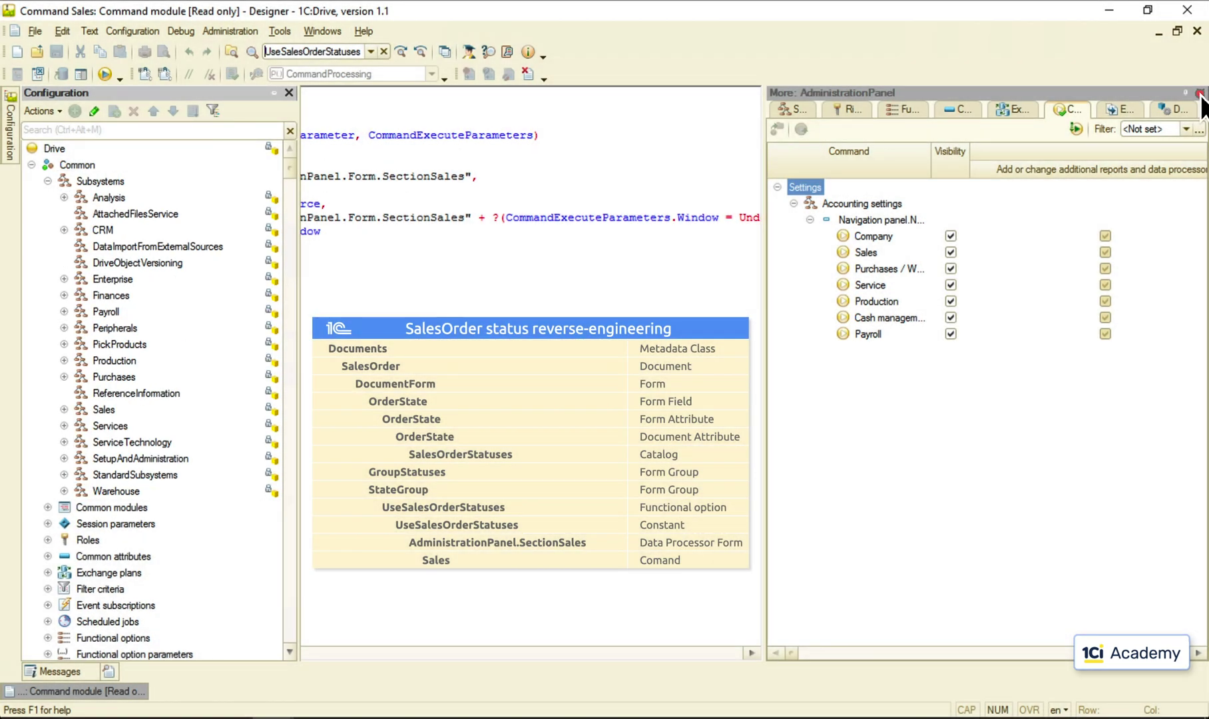
left_click(1200, 92)
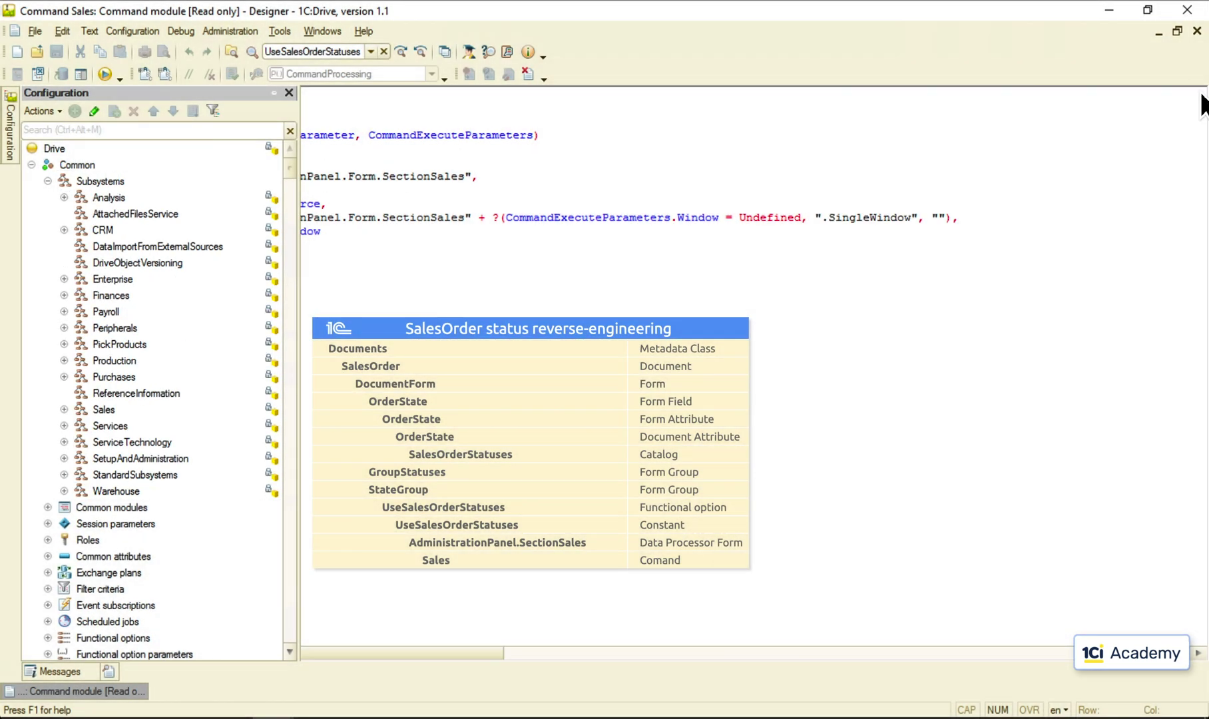
left_click(1197, 30)
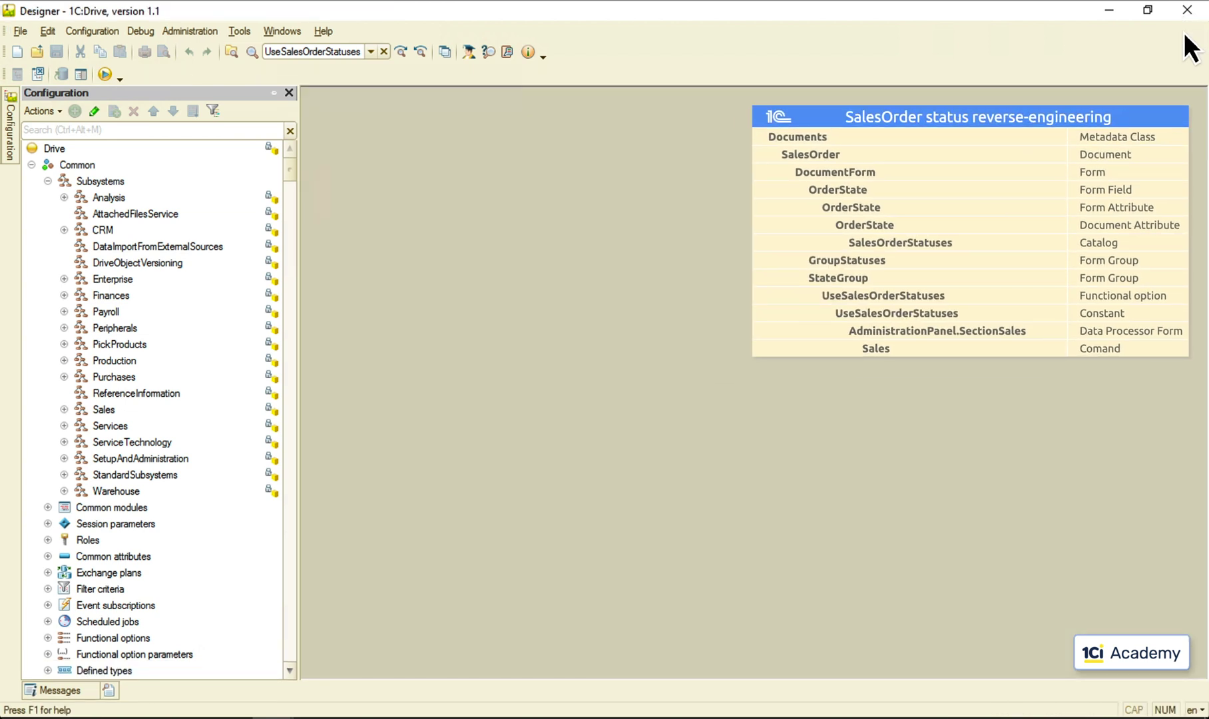
- Search the configuration for the object 'Accounting settings'
left_click(52, 150)
left_click(384, 52)
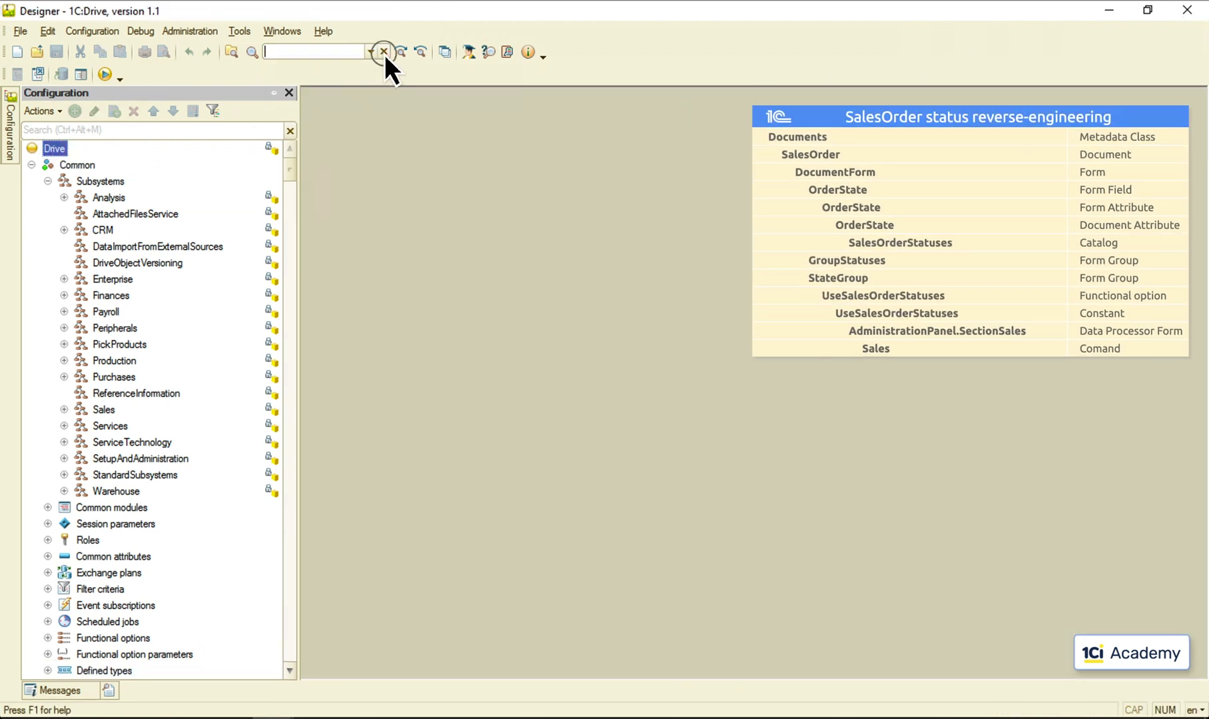
type("Accounting settings")
left_click(404, 52)
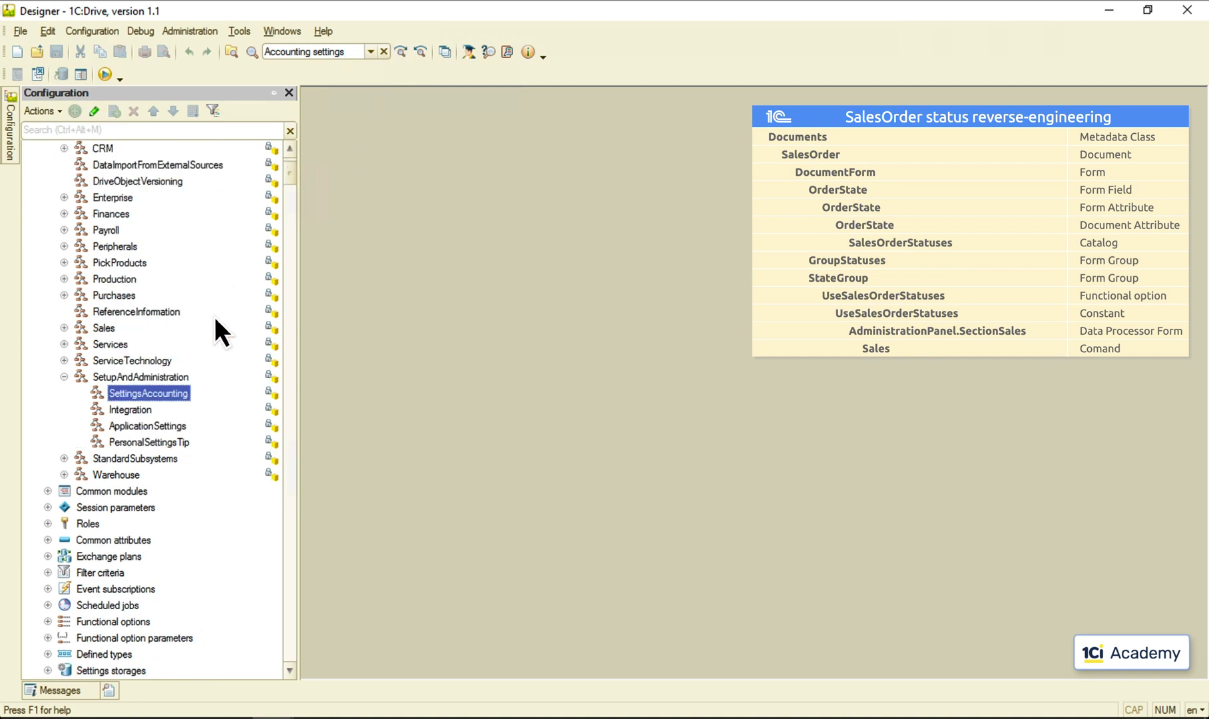
- Inspect the SettingsAccounting subsystem, then view the SetupAndAdministration subsystem properties
double_click(149, 393)
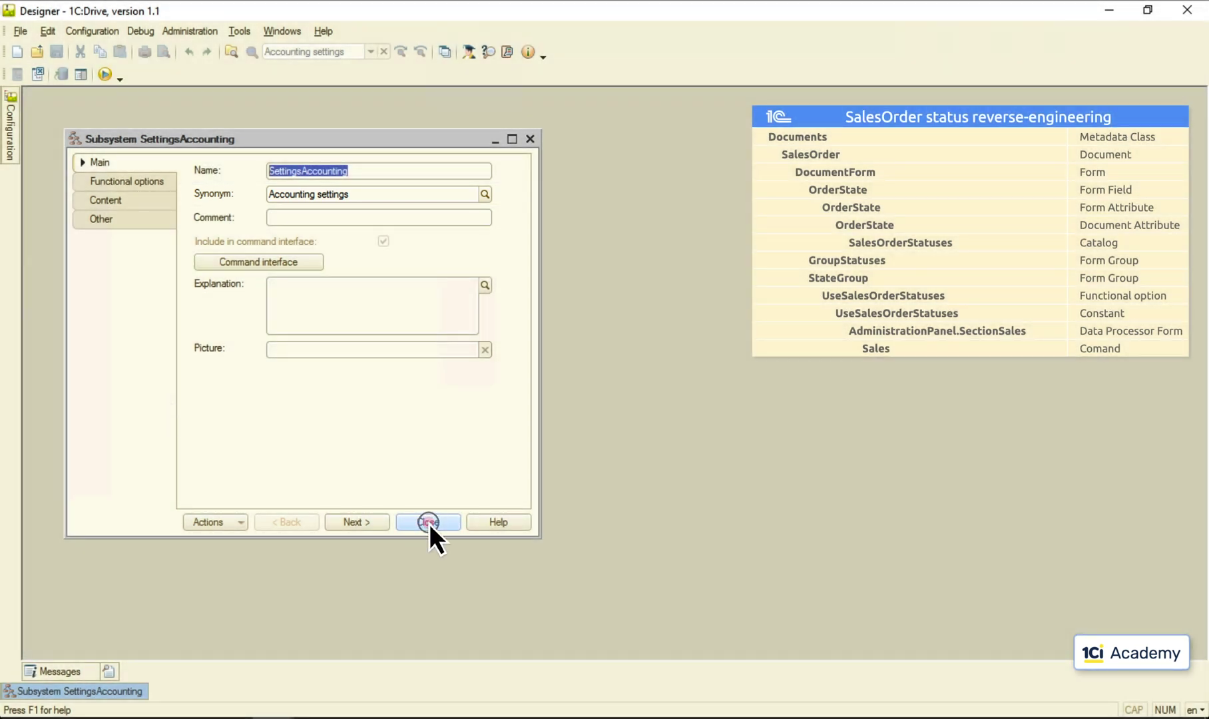
left_click(426, 521)
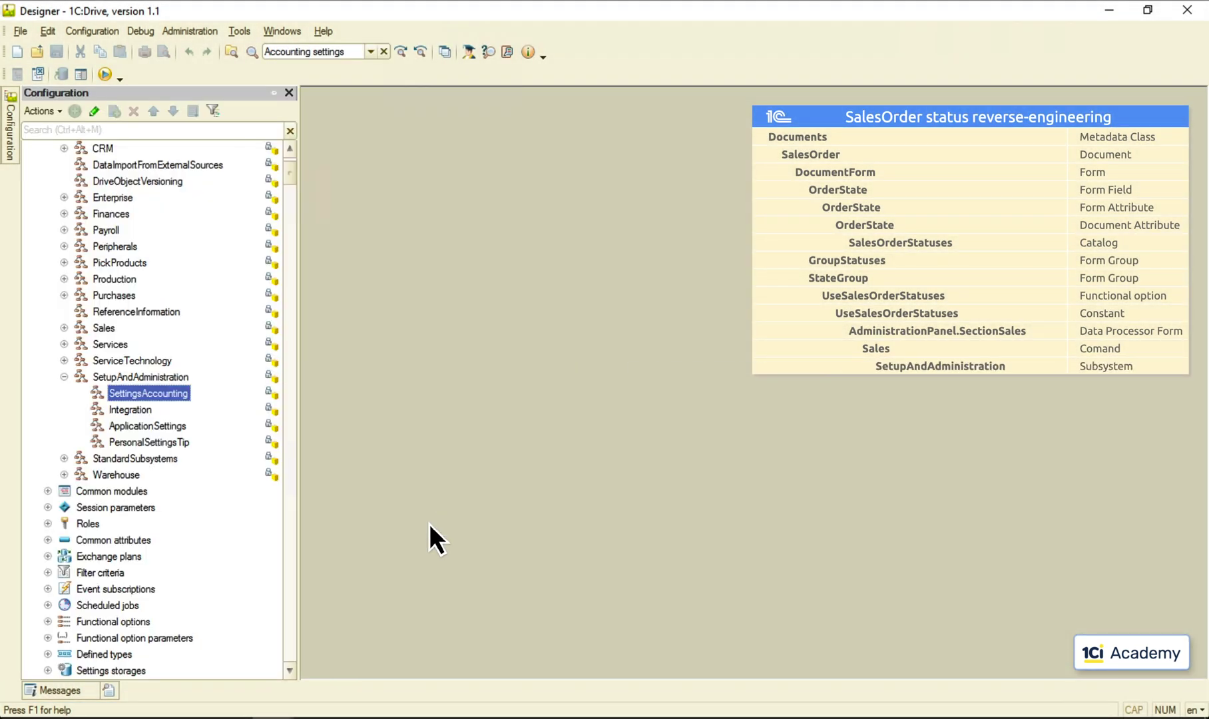
double_click(158, 377)
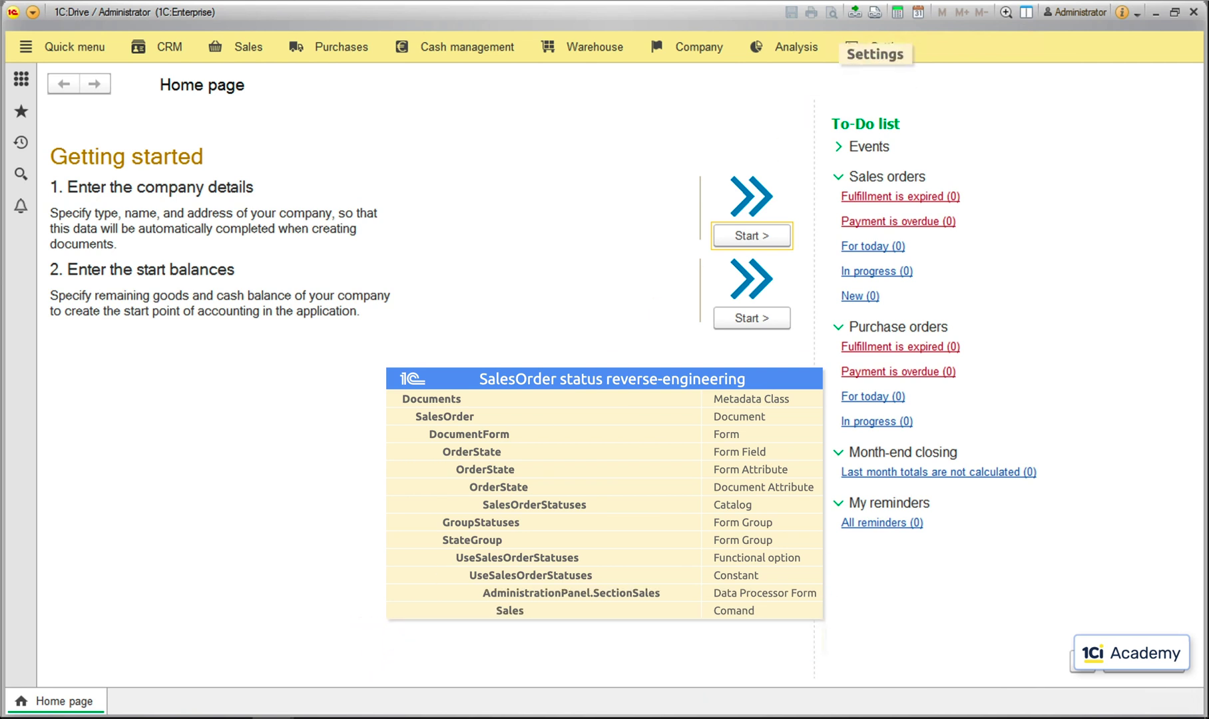
- In Settings > Sales, enable the Several sales order statuses option
left_click(889, 46)
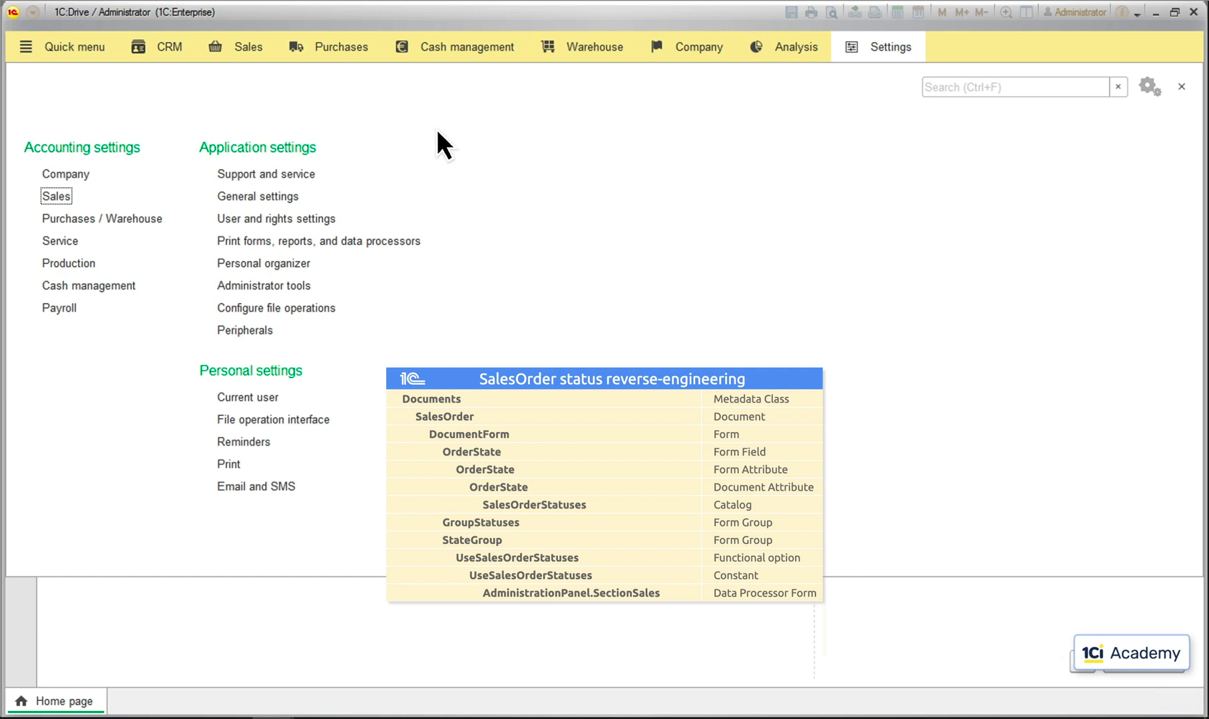
left_click(52, 197)
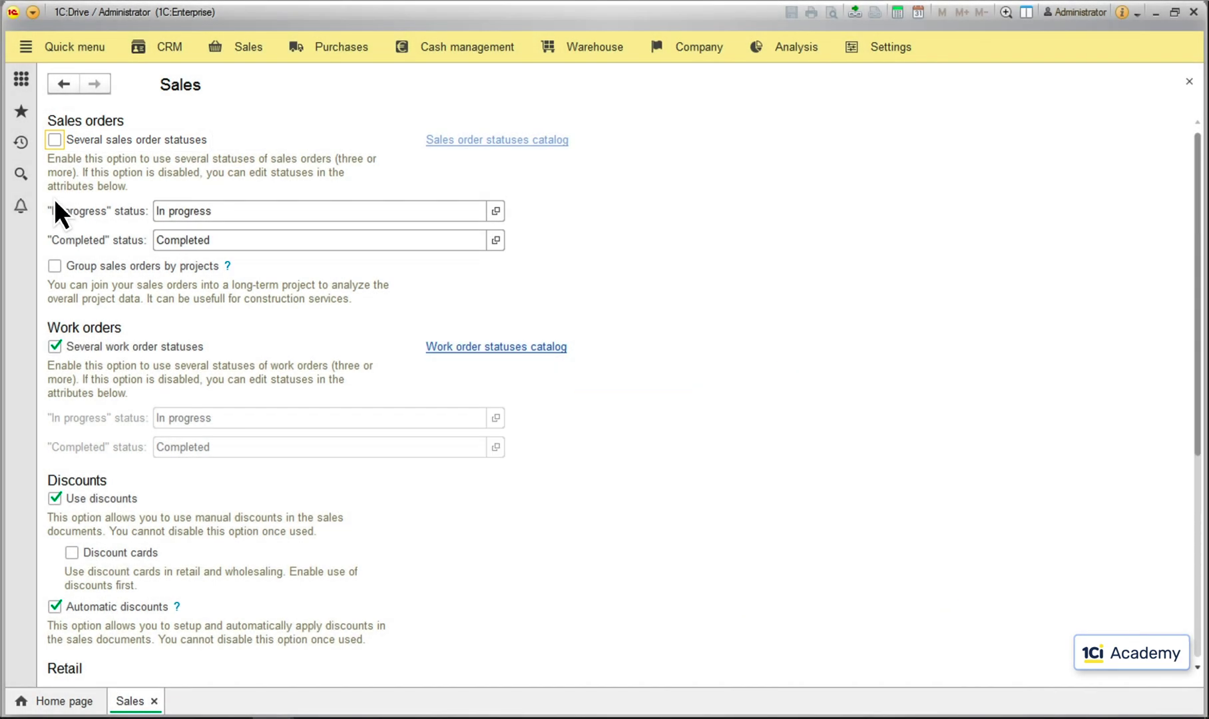
left_click(54, 140)
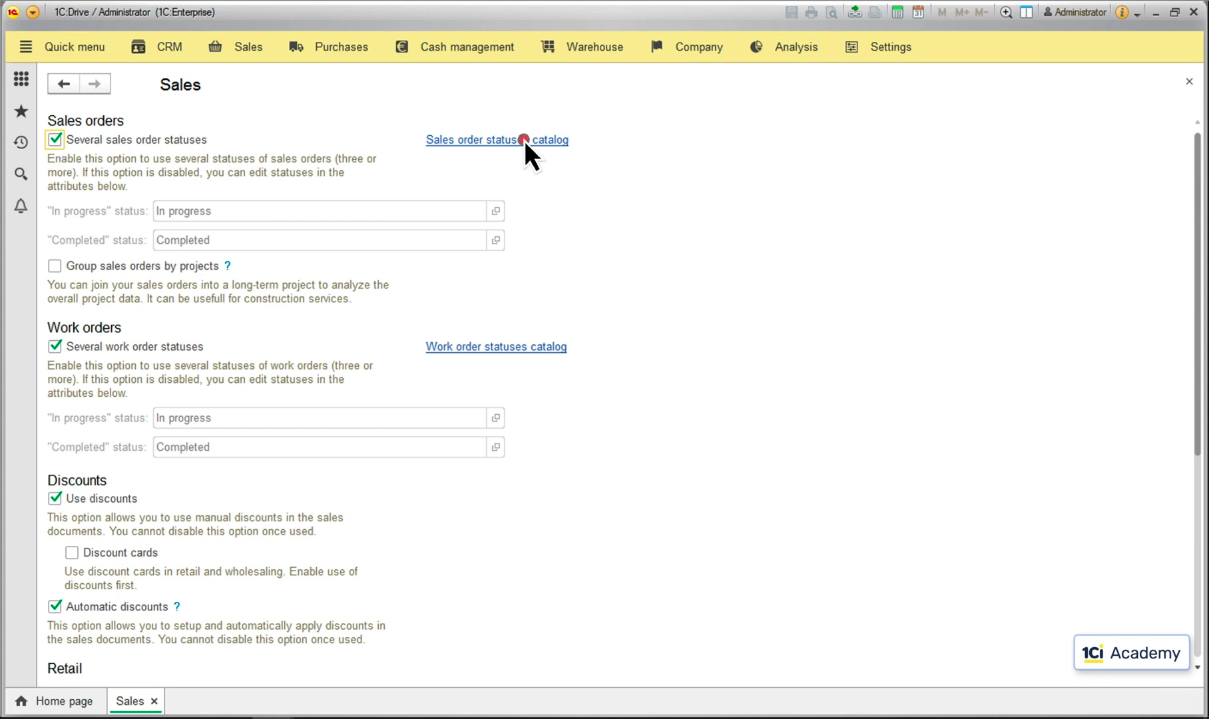
- Rename sales order status Open to Created and In progress to Approved
left_click(523, 141)
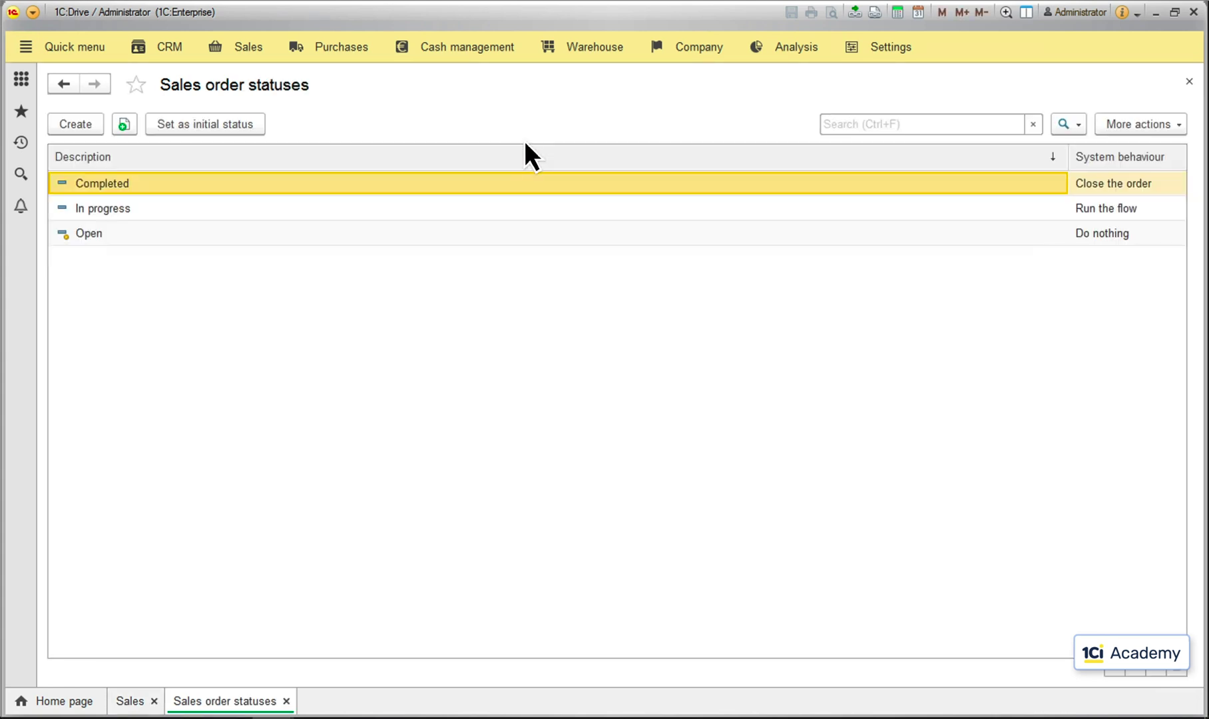
double_click(163, 239)
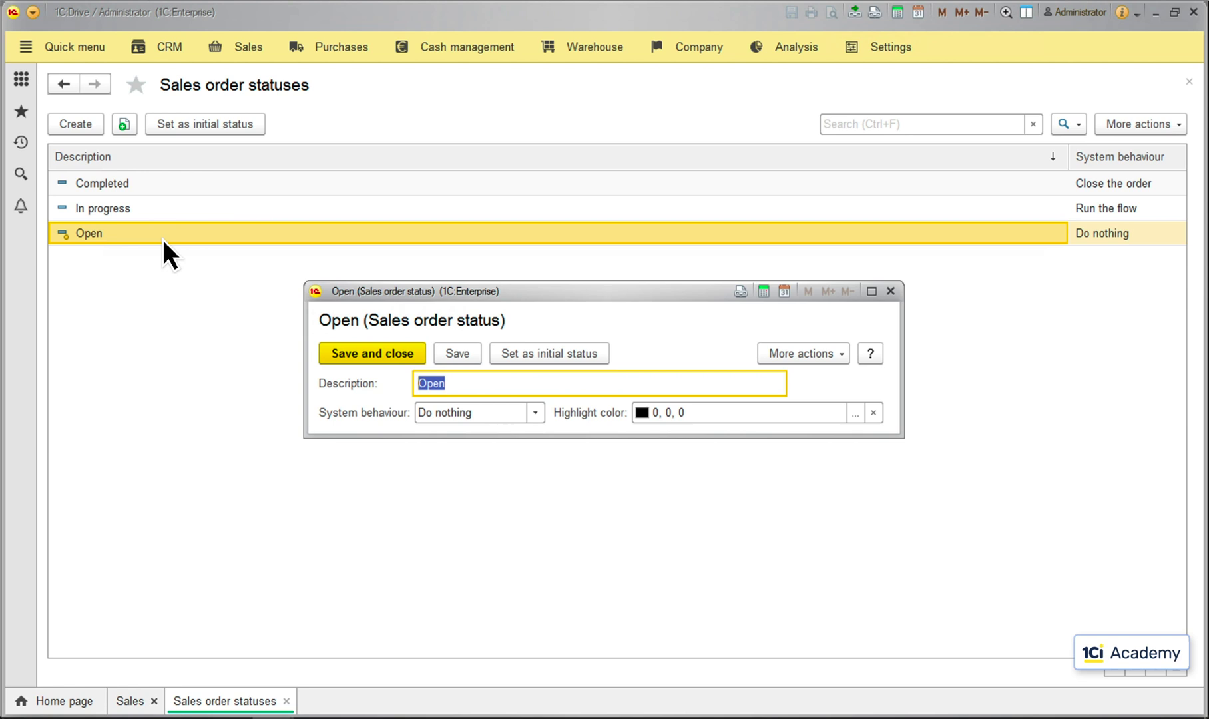
type("Created")
left_click(359, 360)
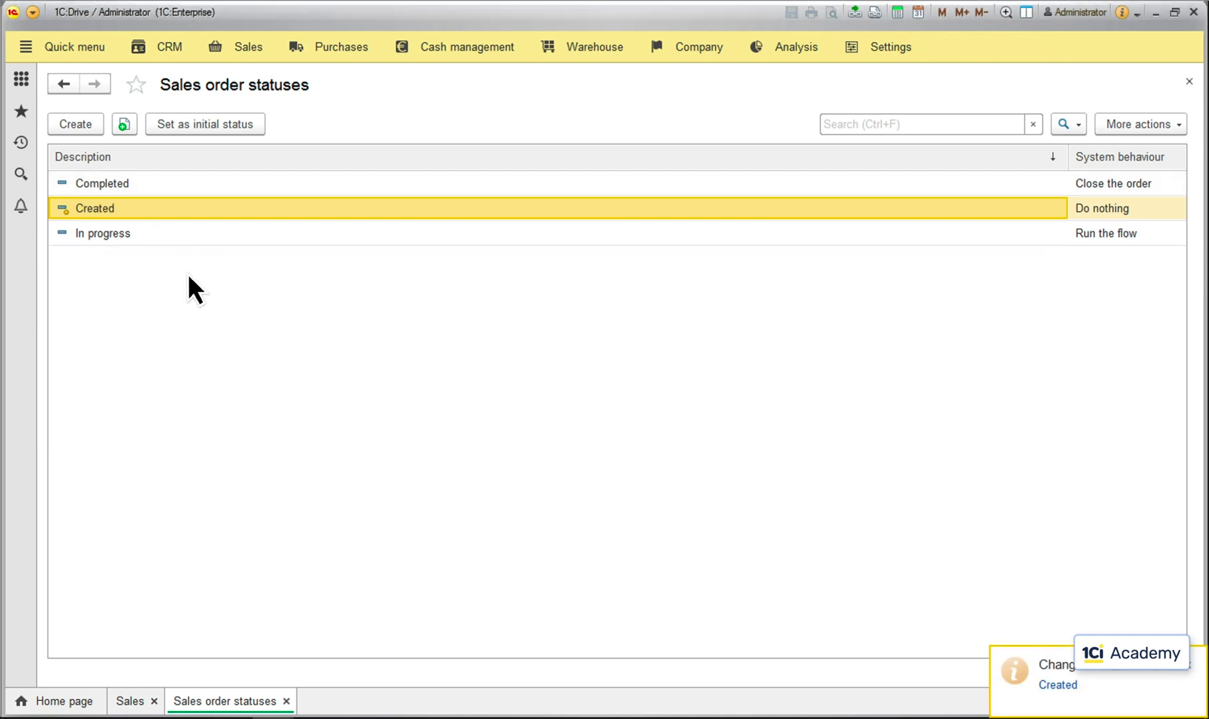
double_click(118, 238)
type("Approved")
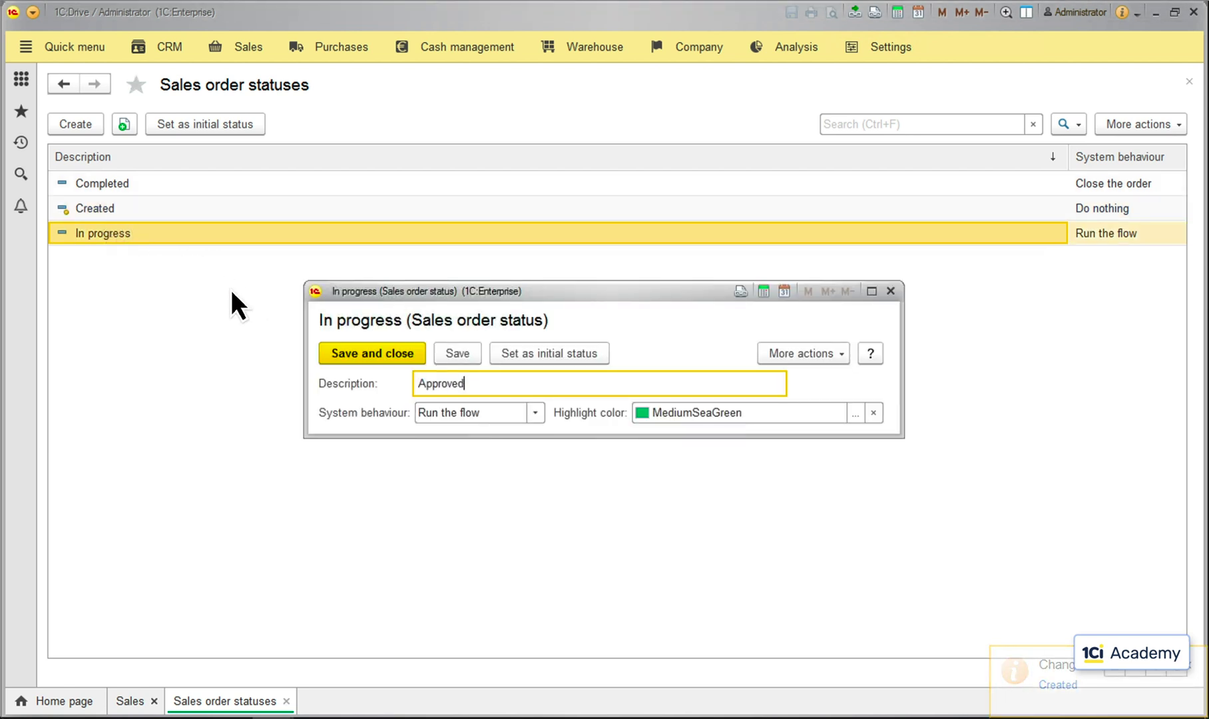
left_click(373, 353)
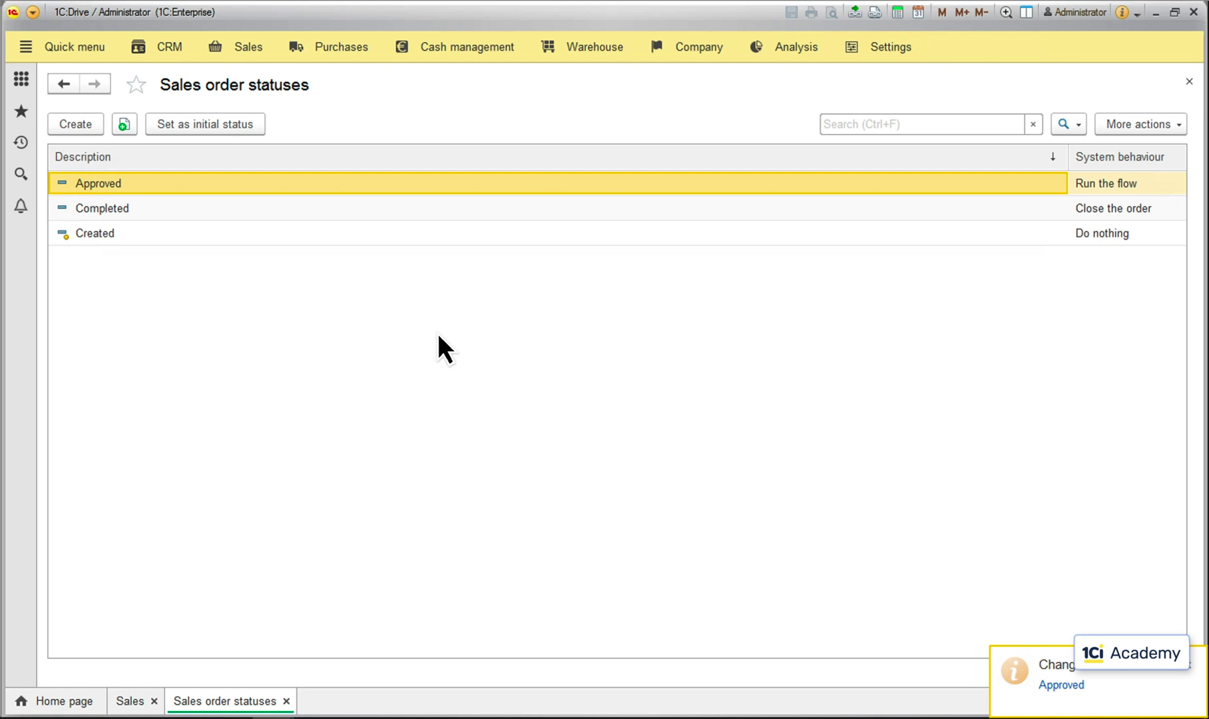
left_click(1189, 82)
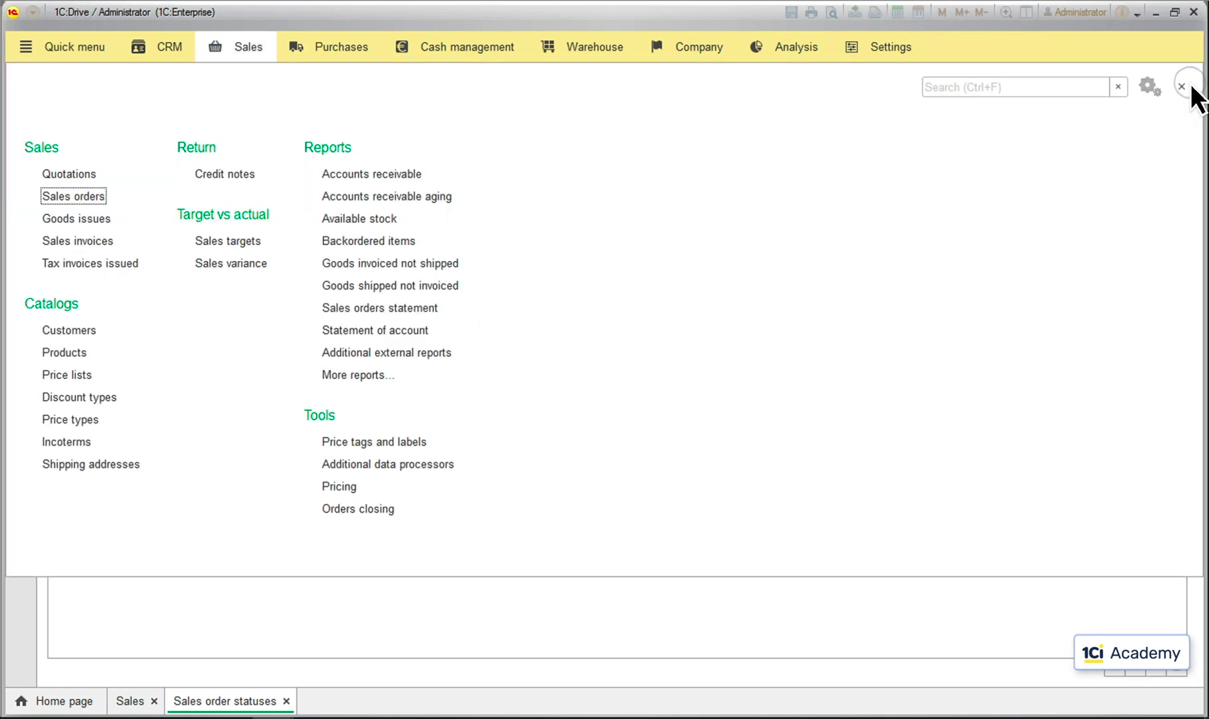
- Create a new sales order and check its statuses: Created, Approved, Completed
left_click(74, 196)
left_click(78, 152)
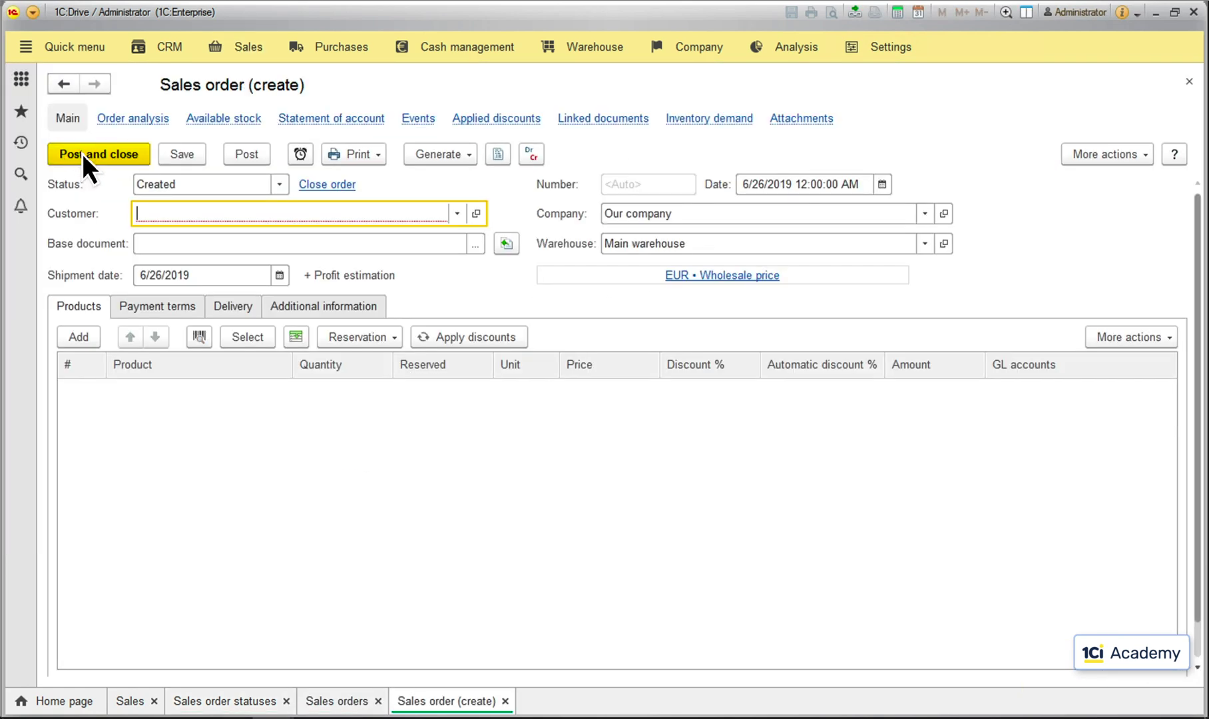
left_click(280, 185)
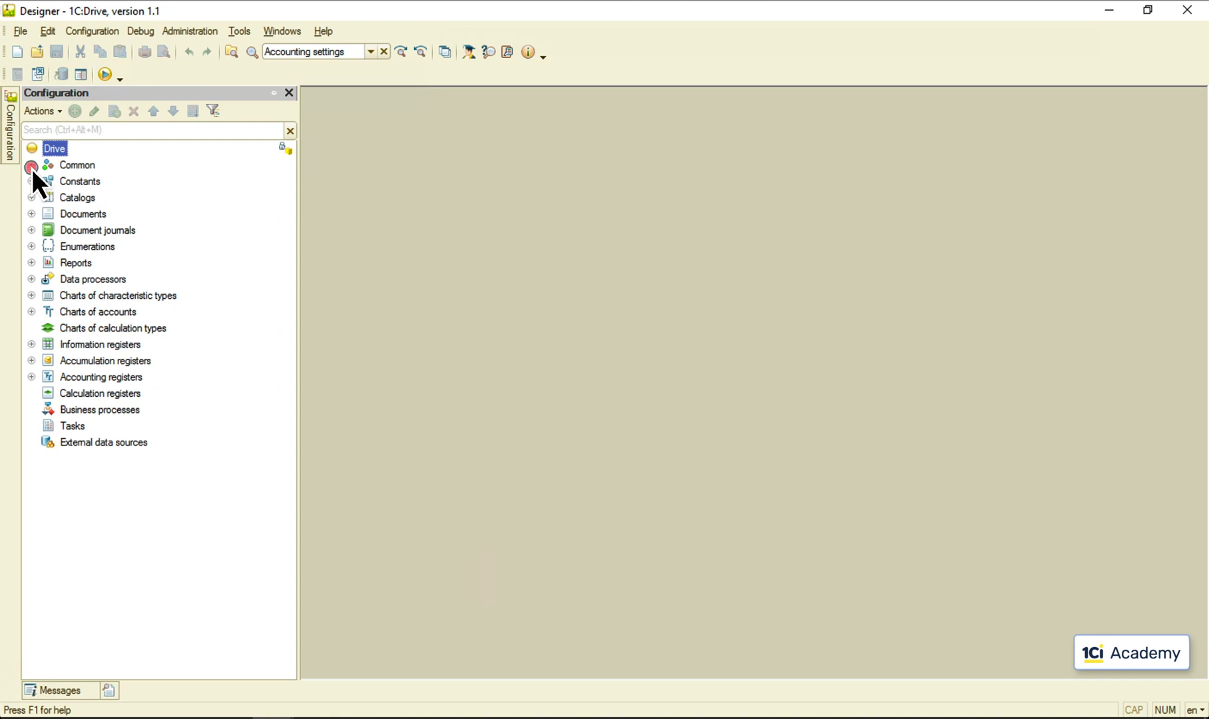
- Expand Common and its Functional options list in the configuration tree
left_click(32, 165)
left_click(47, 328)
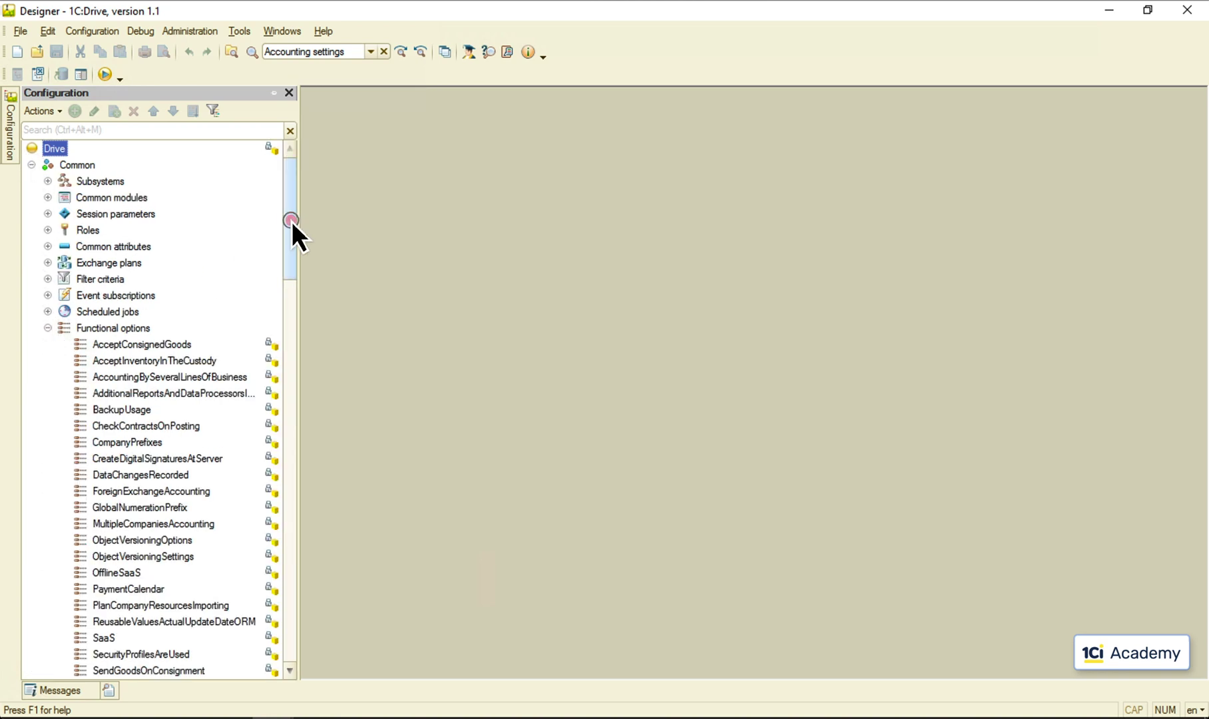
left_click_drag(292, 221, 292, 513)
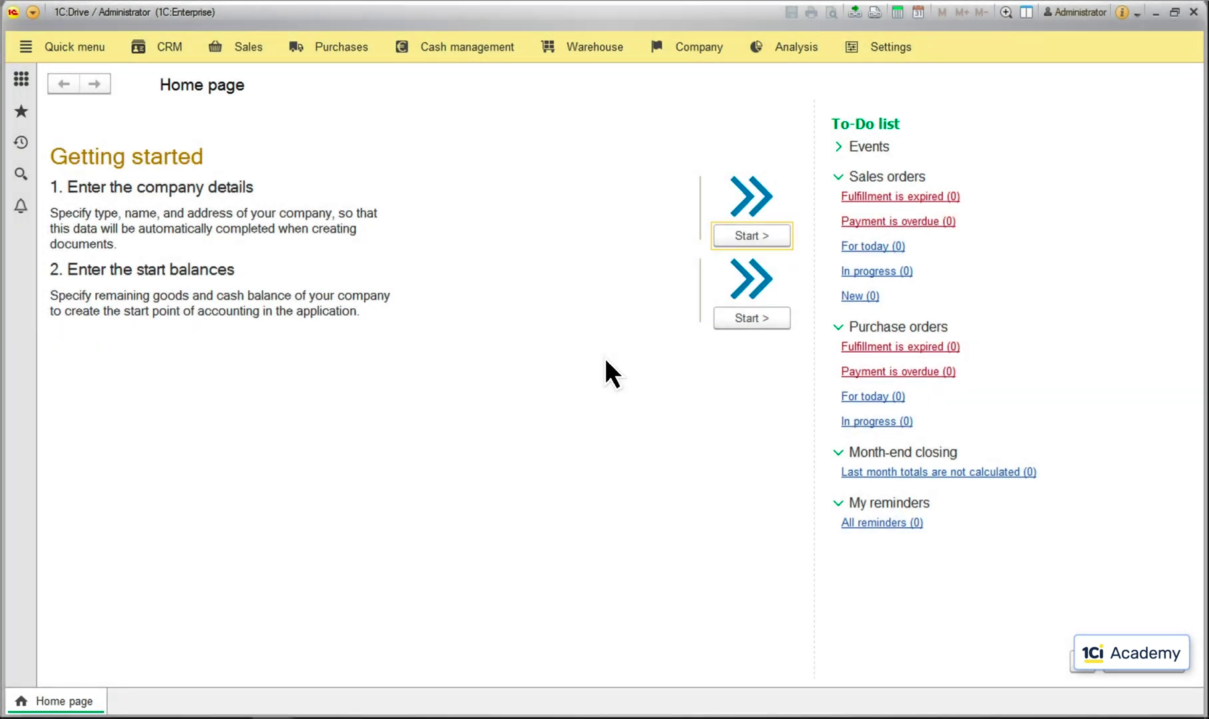
- Bring up the Customize panels dialog via main menu > View > Panel settings
left_click(33, 12)
mouse_move(76, 85)
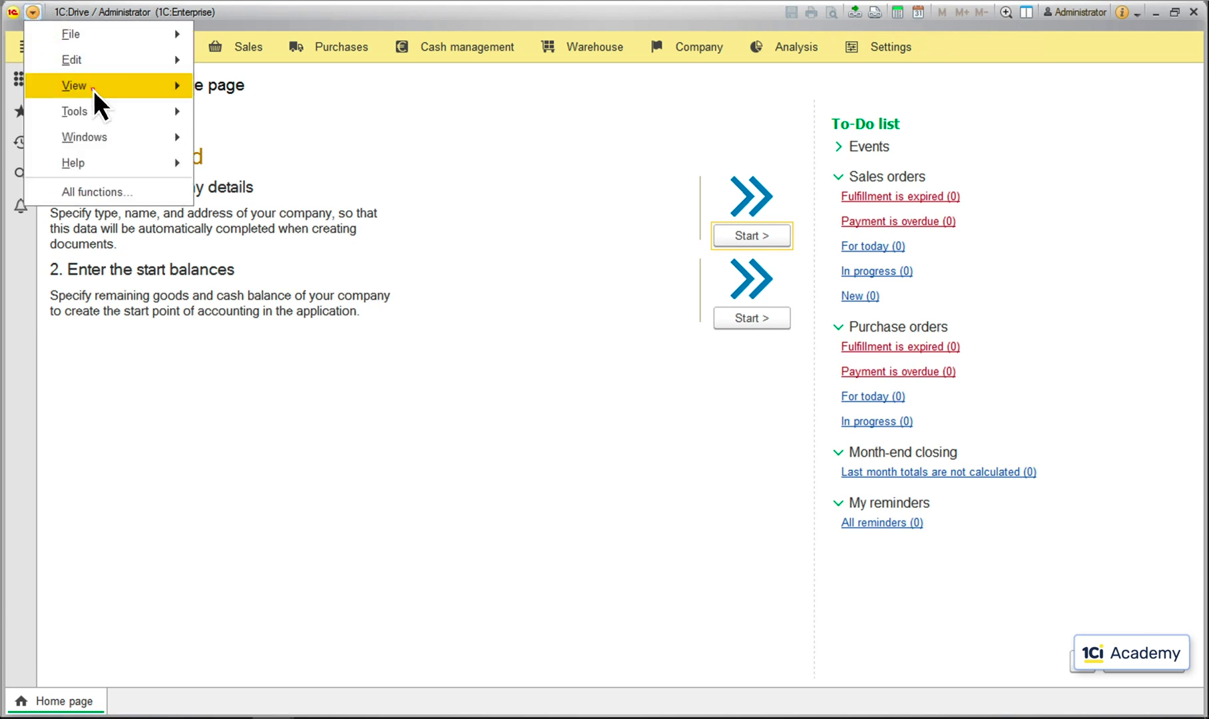
left_click(269, 170)
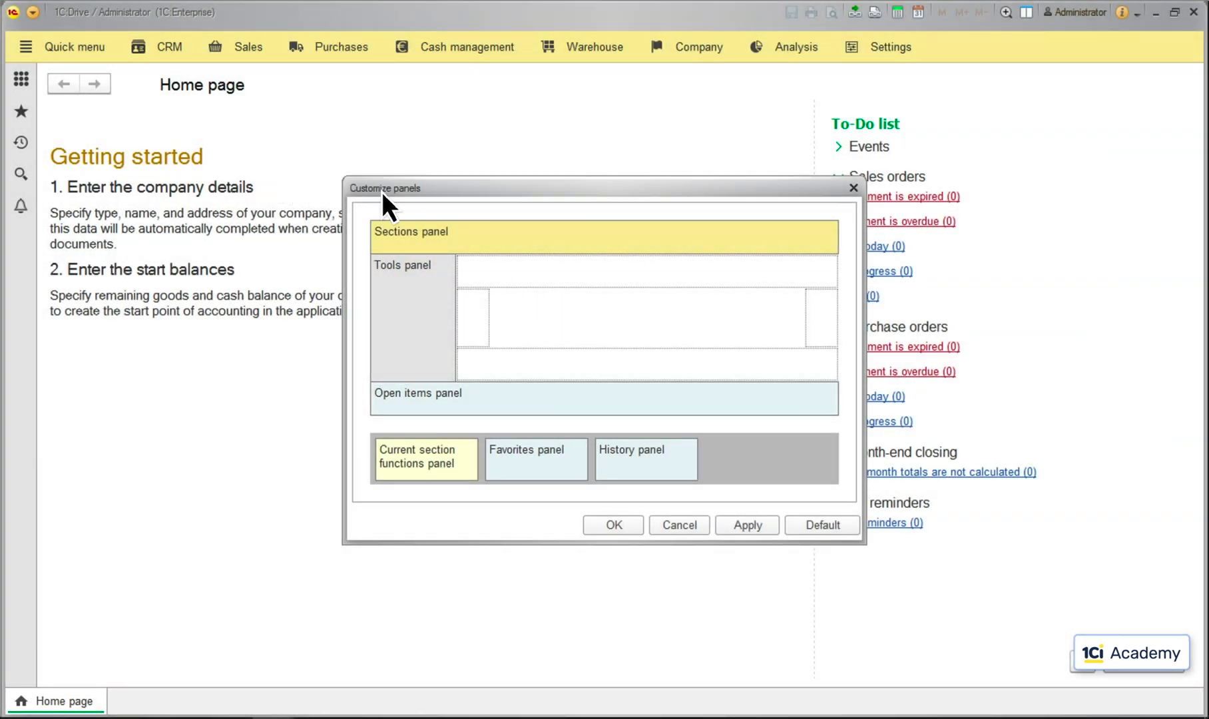
- Try placing the sections and tools panels on the right and bottom, applying each layout
left_click_drag(634, 235, 807, 314)
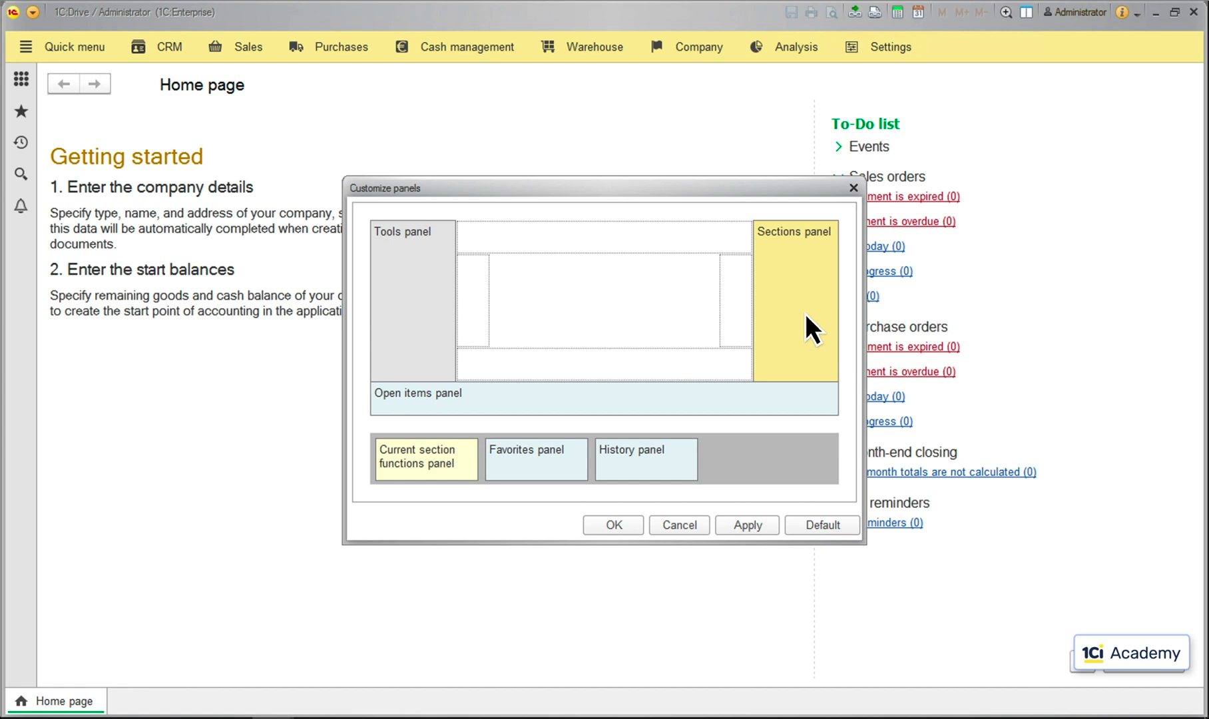
left_click(749, 525)
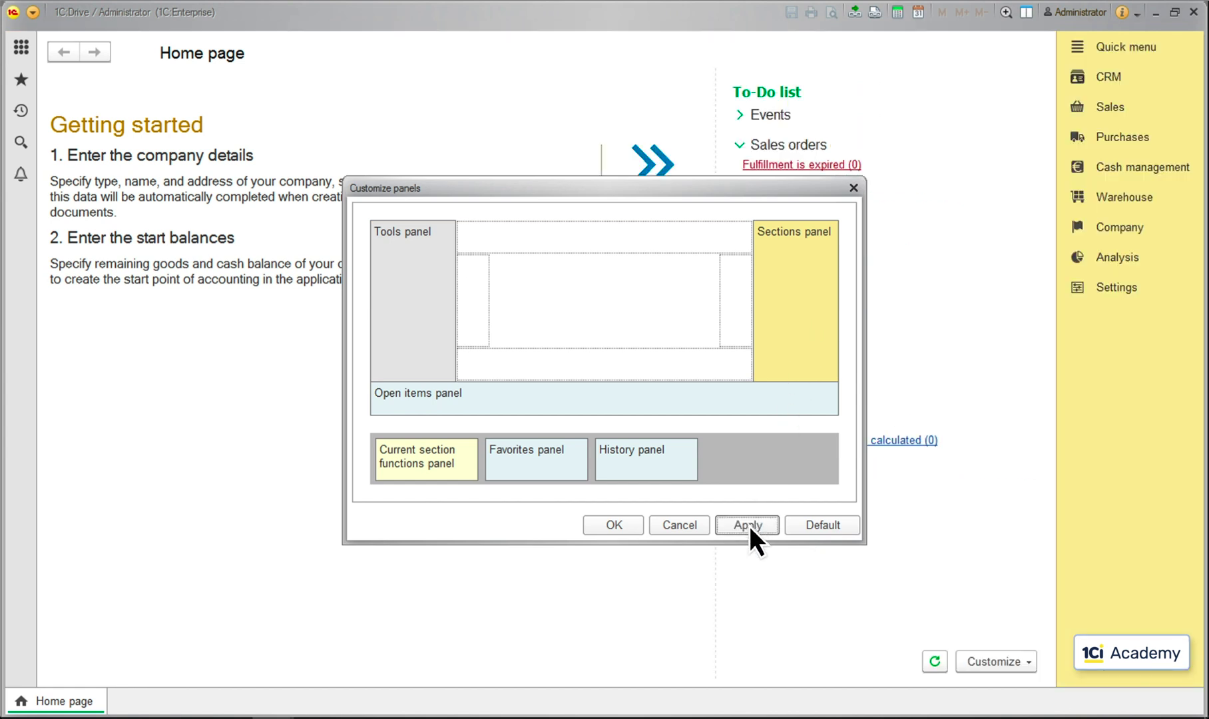
left_click_drag(428, 299, 742, 297)
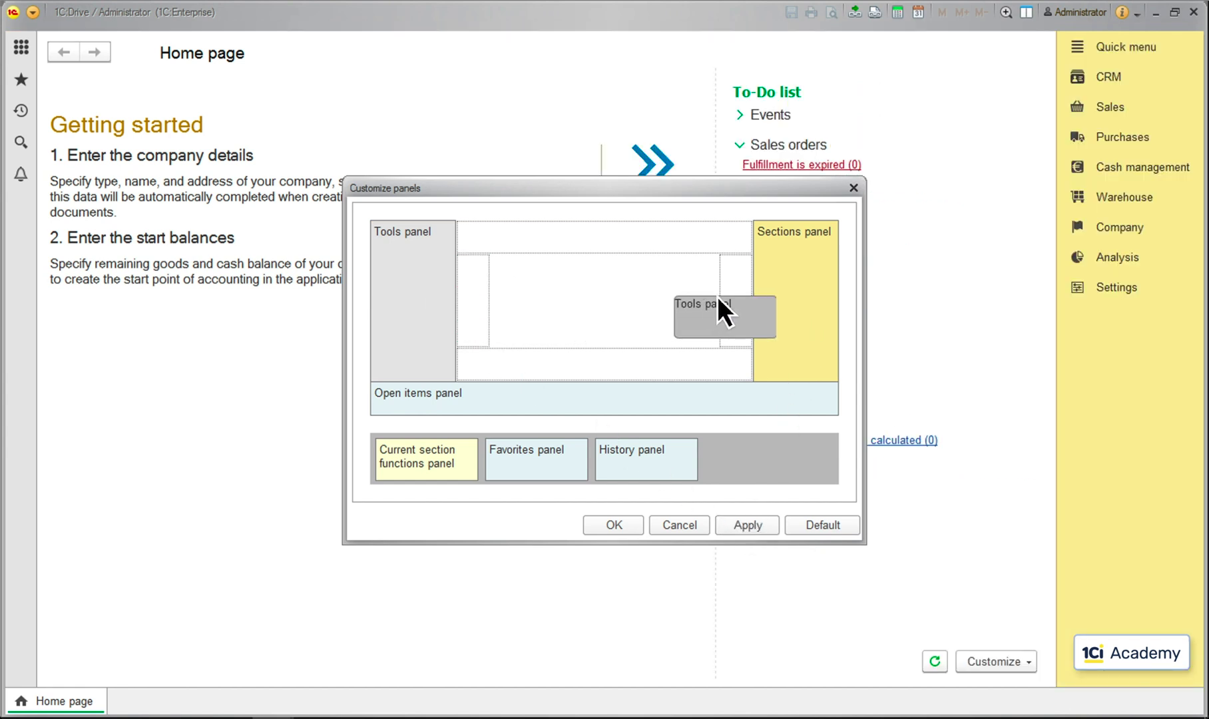
left_click(744, 525)
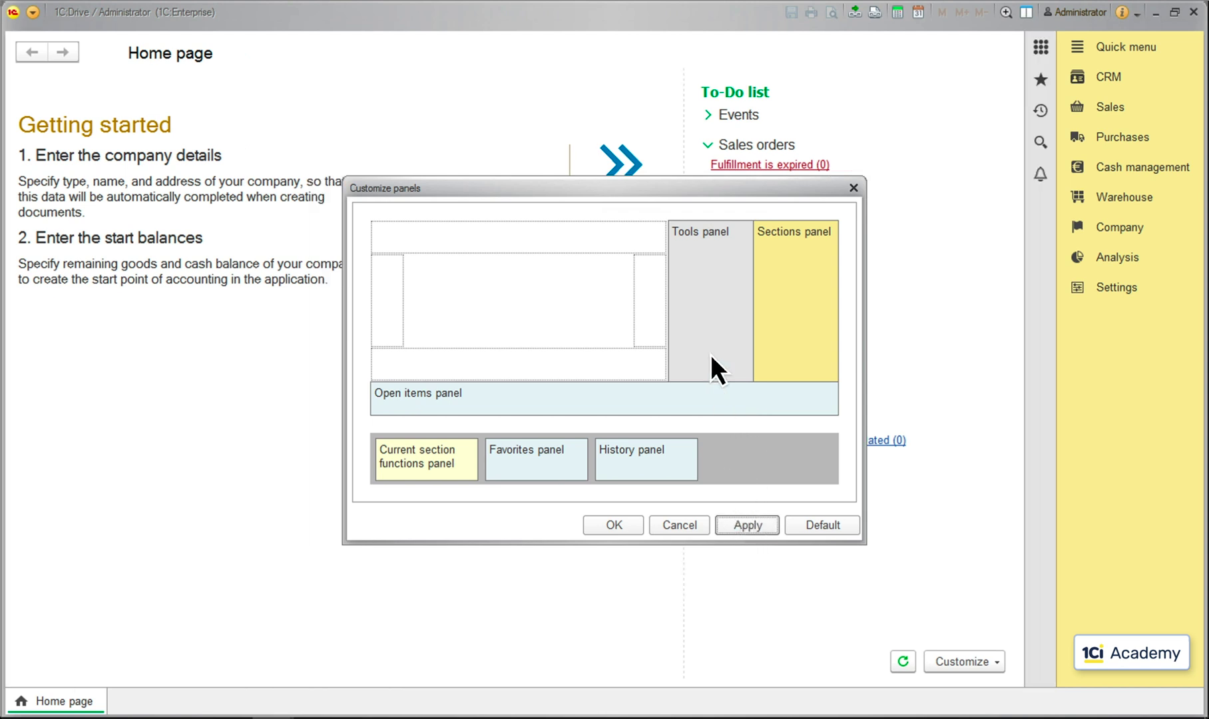
mouse_move(704, 297)
left_mouse_down()
mouse_move(762, 295)
mouse_move(794, 312)
left_mouse_up()
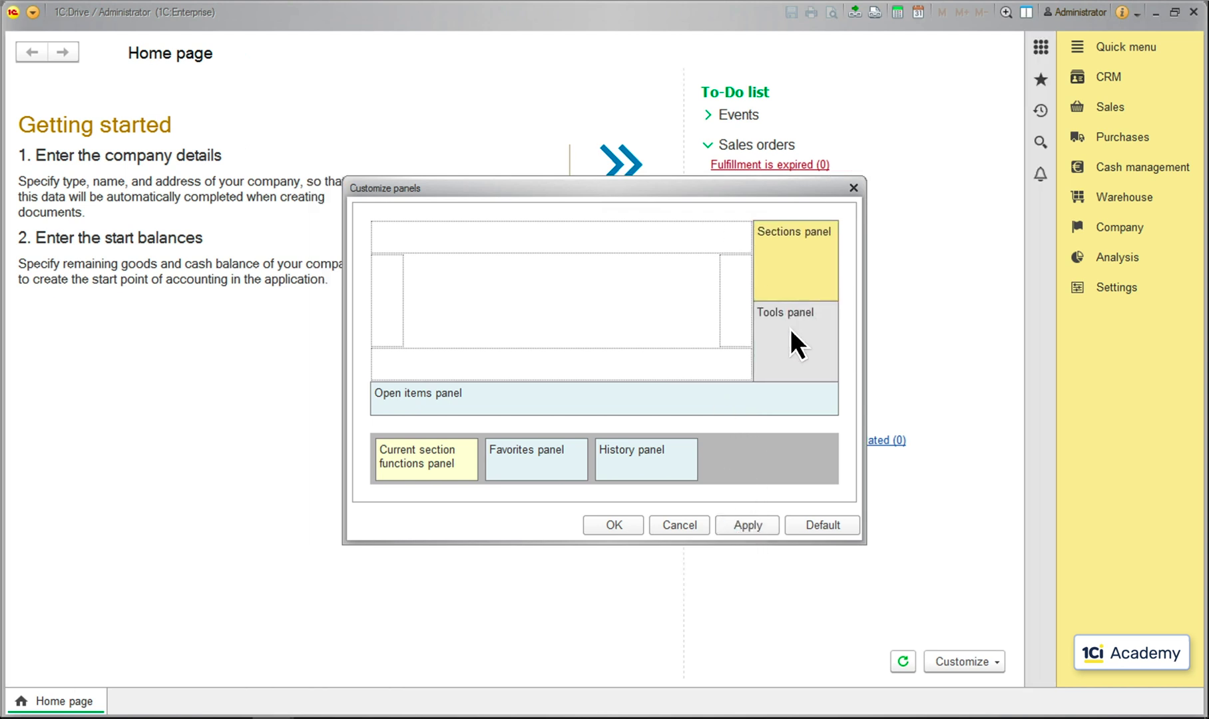
left_click(749, 529)
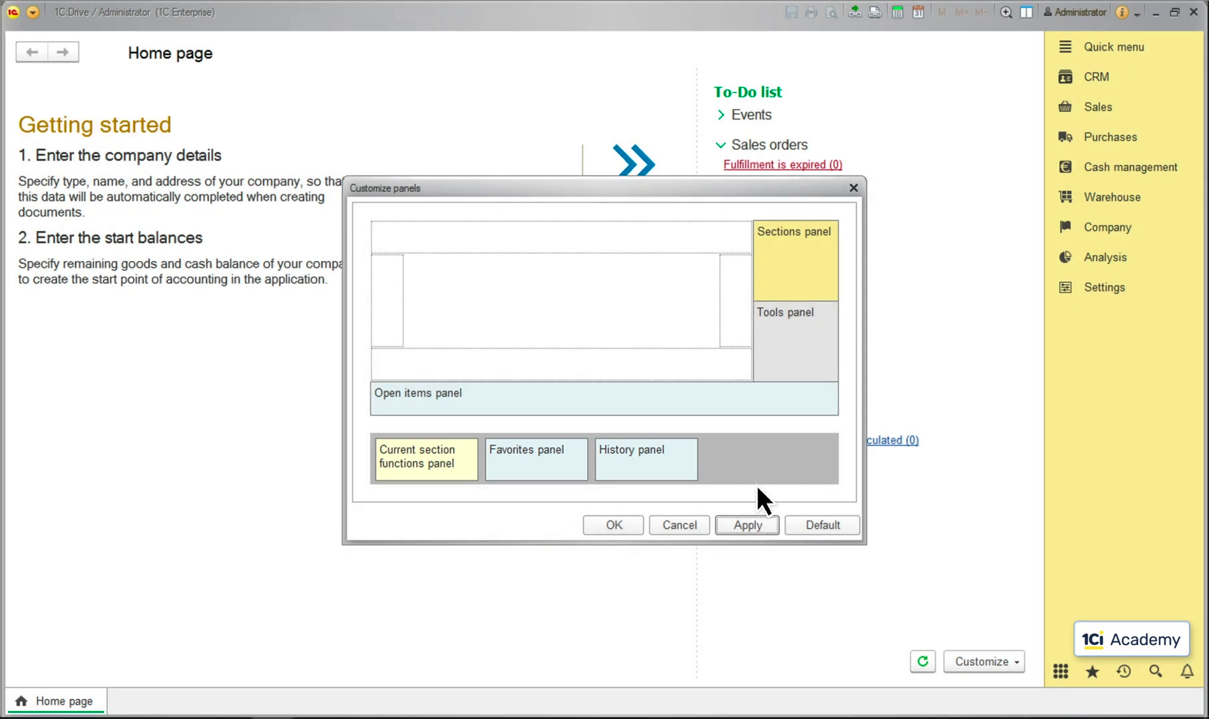
left_click_drag(781, 283, 755, 455)
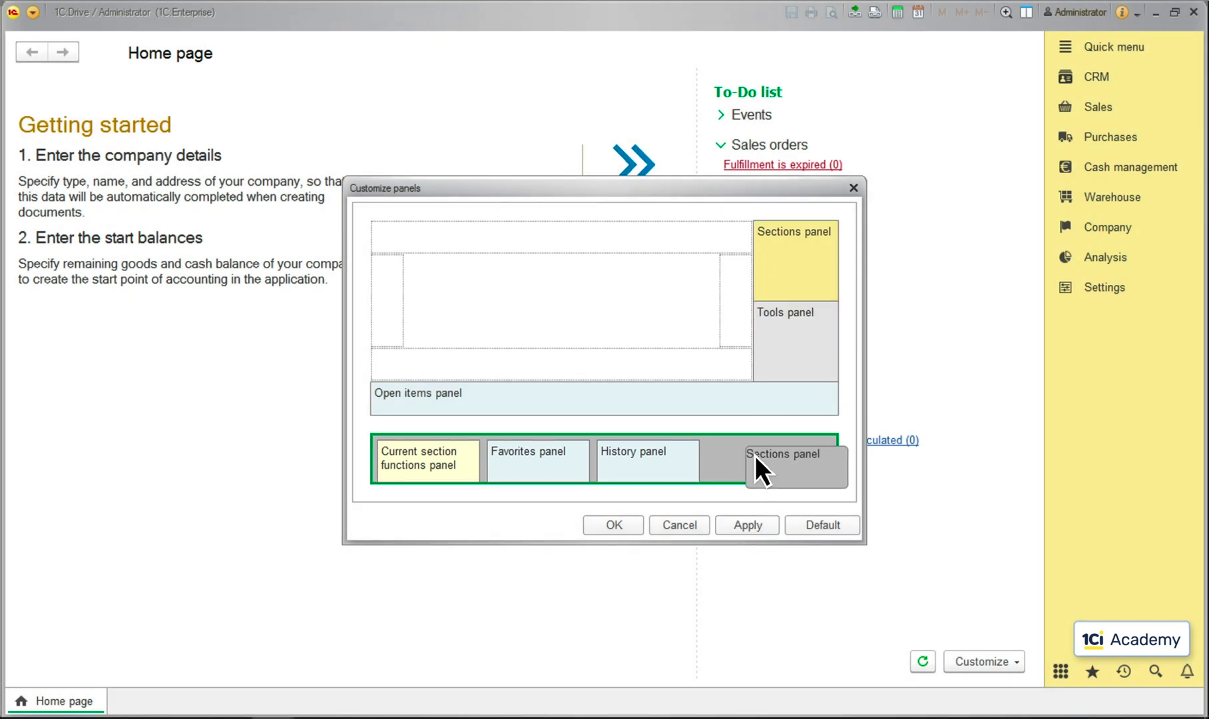
left_click(745, 528)
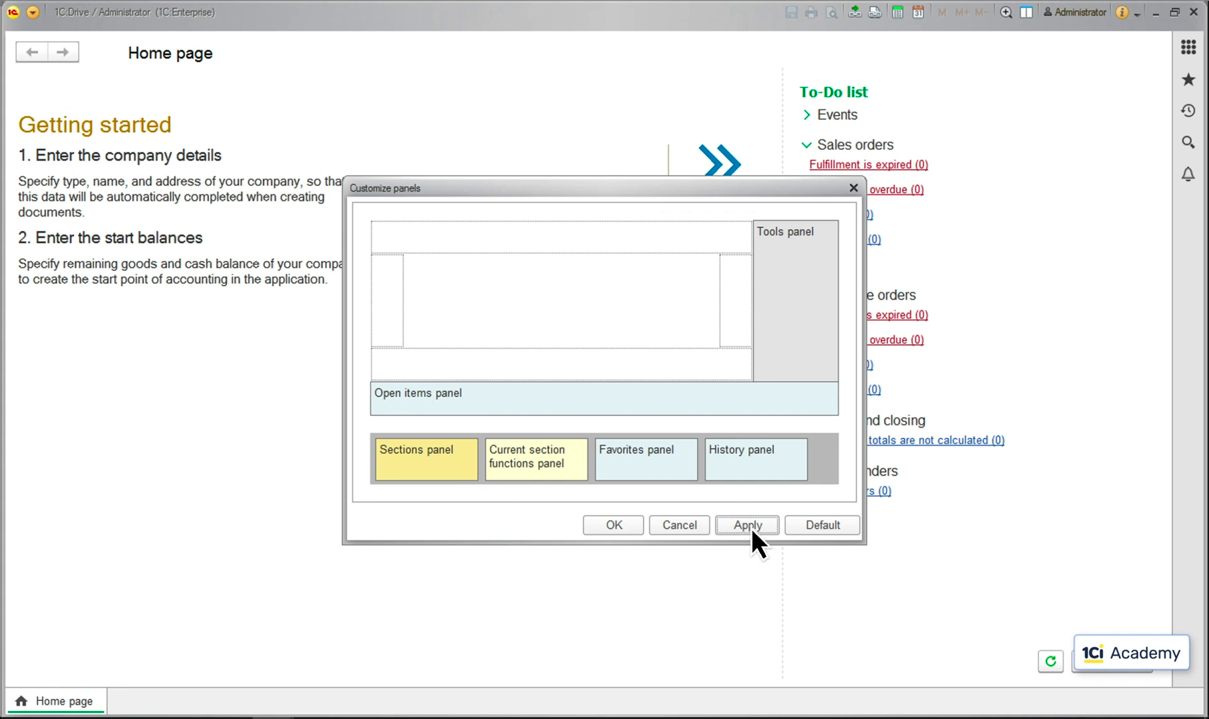
- Restore the default panel layout, apply it and close the dialog
left_click(823, 527)
left_click(745, 527)
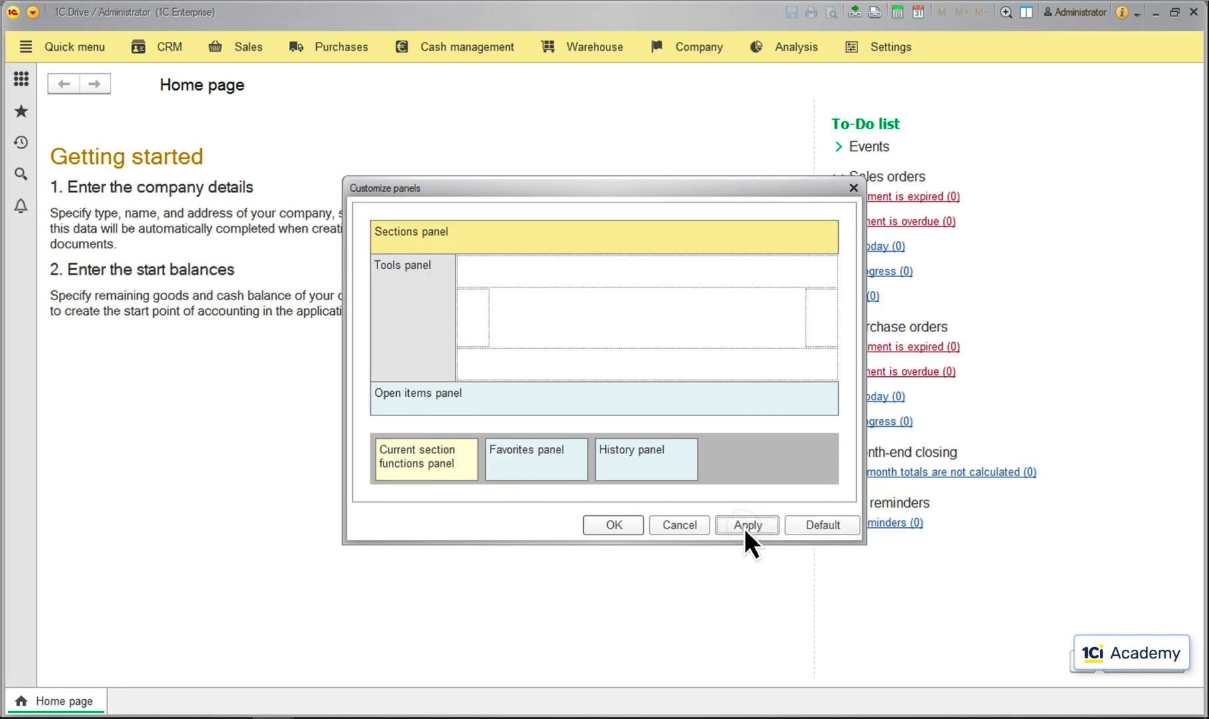
left_click(615, 524)
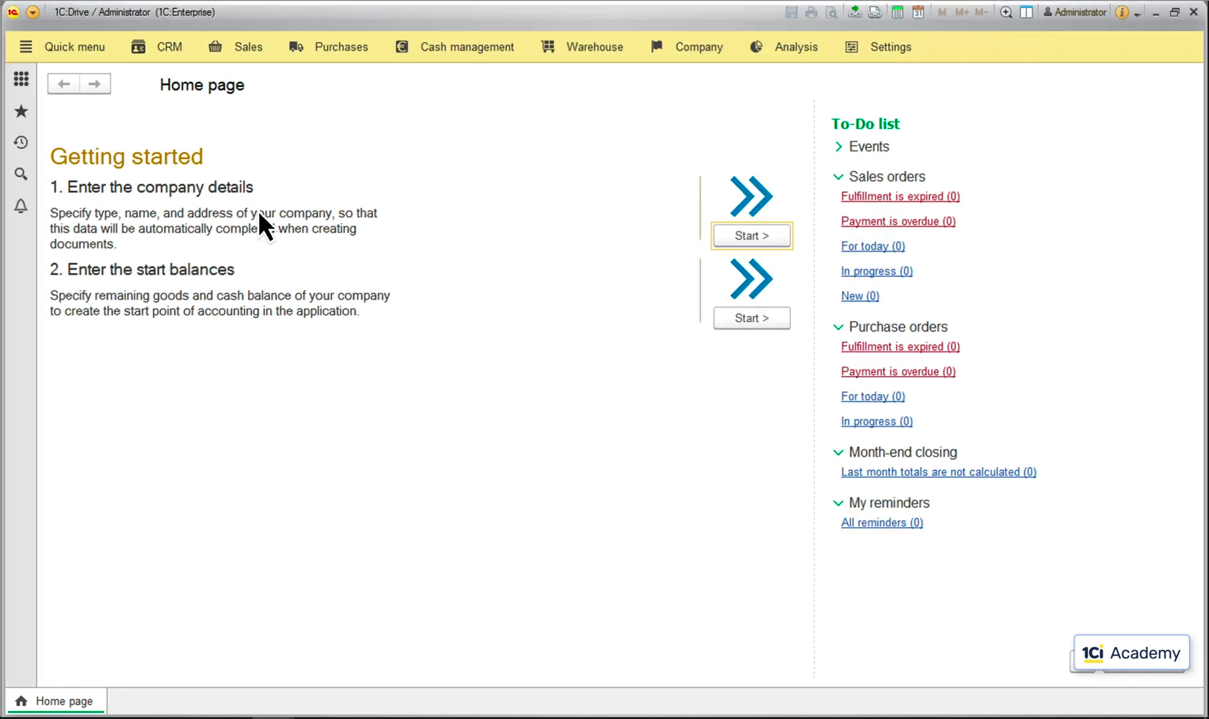
- In Home page setup, add Business pulse to the left column and Quick actions to the right
left_click(33, 12)
mouse_move(76, 85)
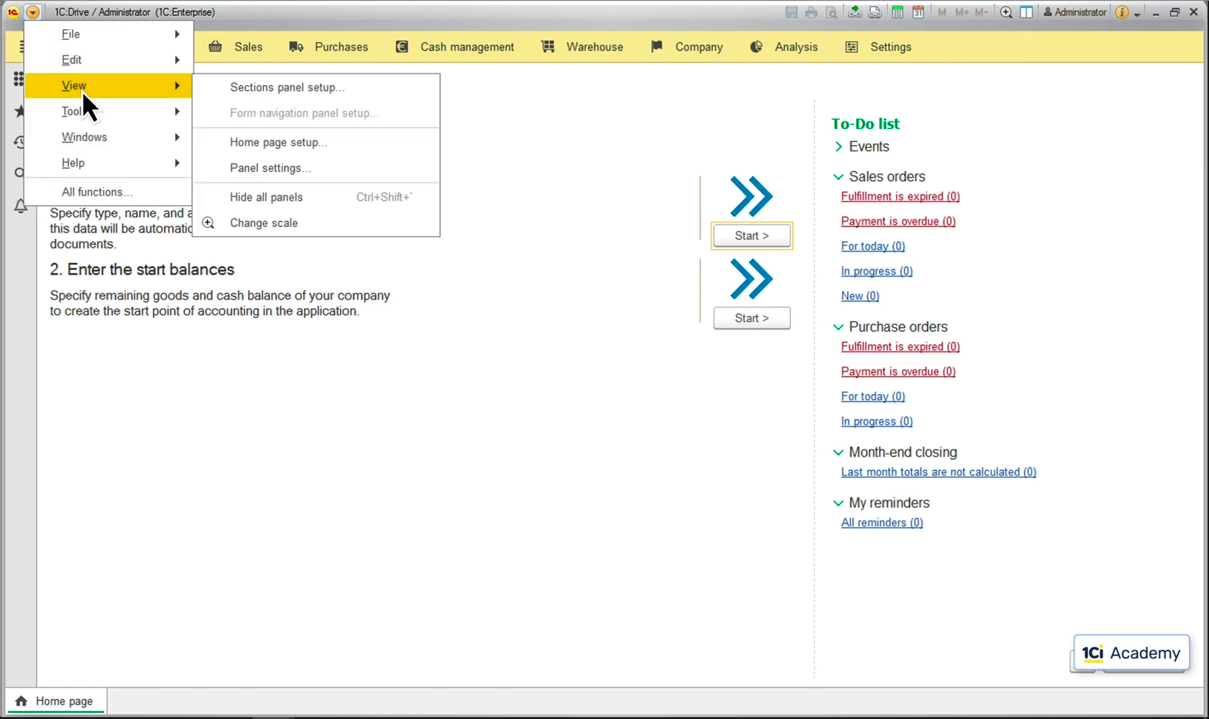
left_click(279, 147)
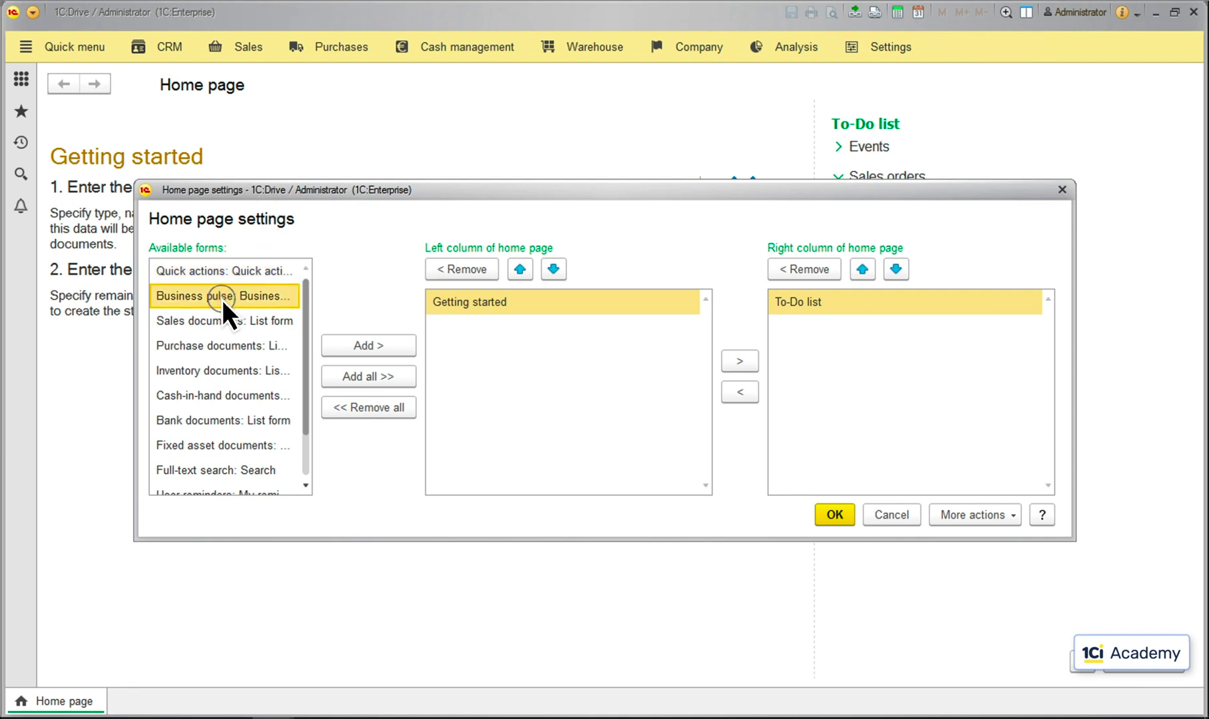
left_click_drag(224, 296, 527, 353)
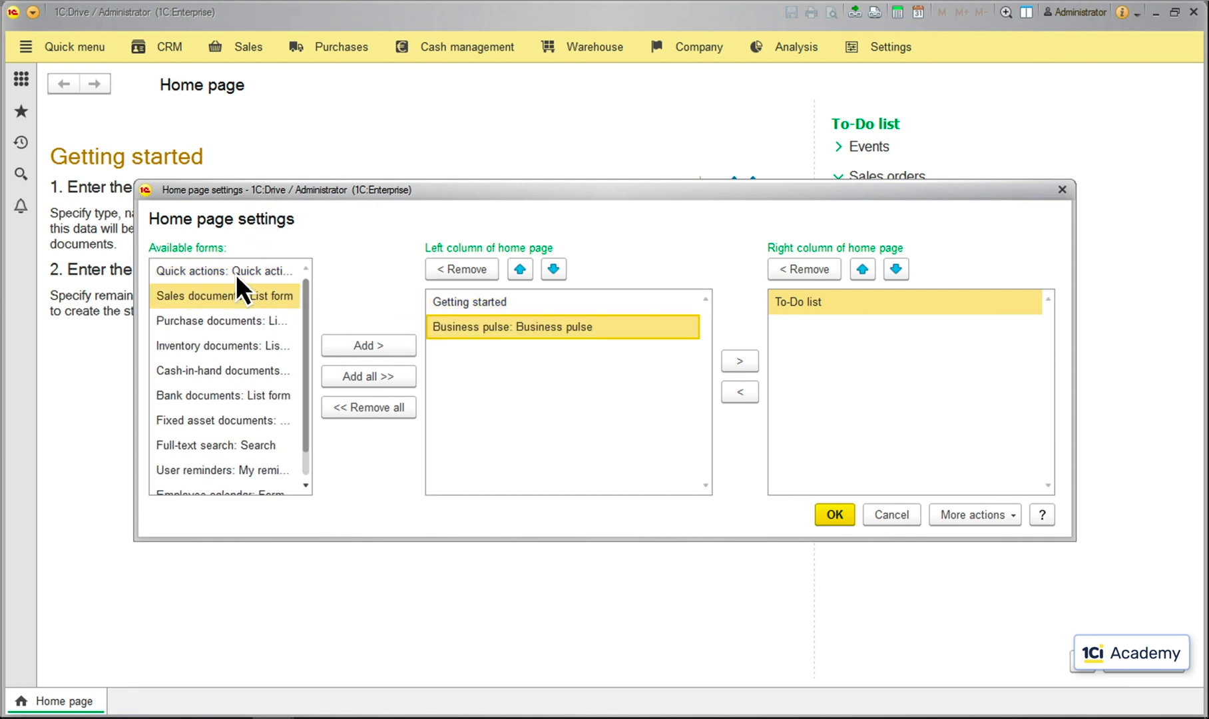
left_click_drag(222, 270, 870, 353)
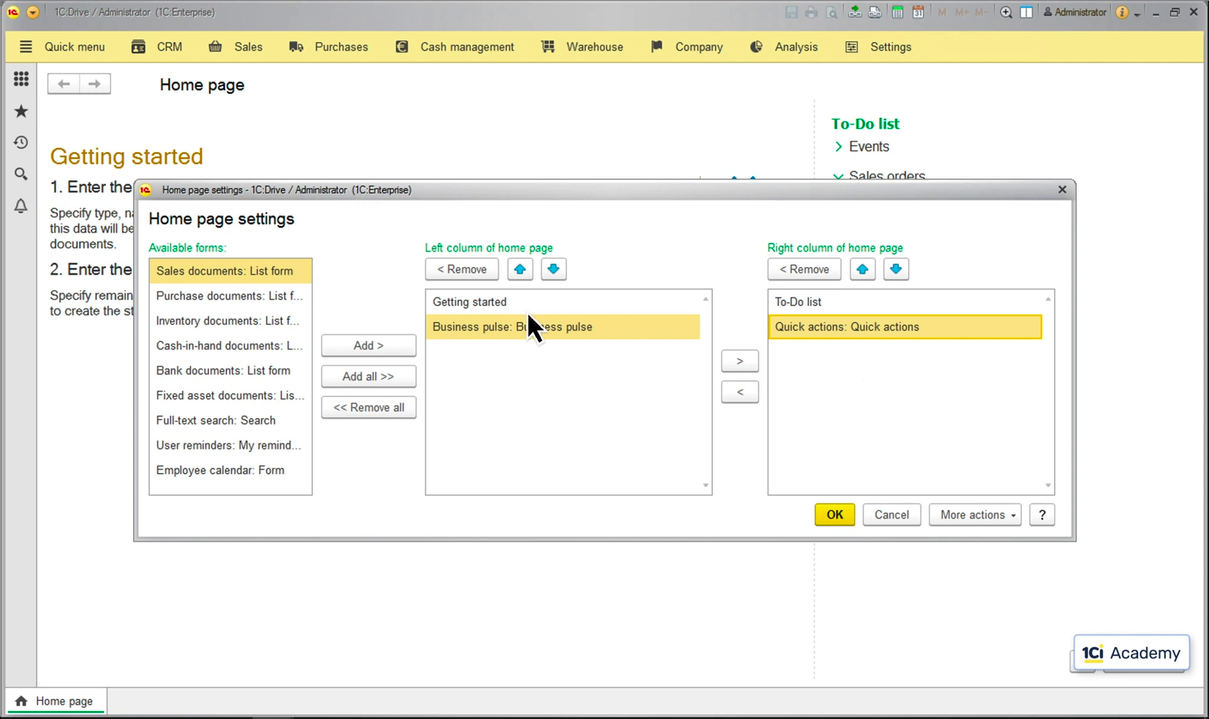
- Remove Getting started, move Quick actions above the To-Do list, and save the layout
left_click(468, 302)
left_click(469, 269)
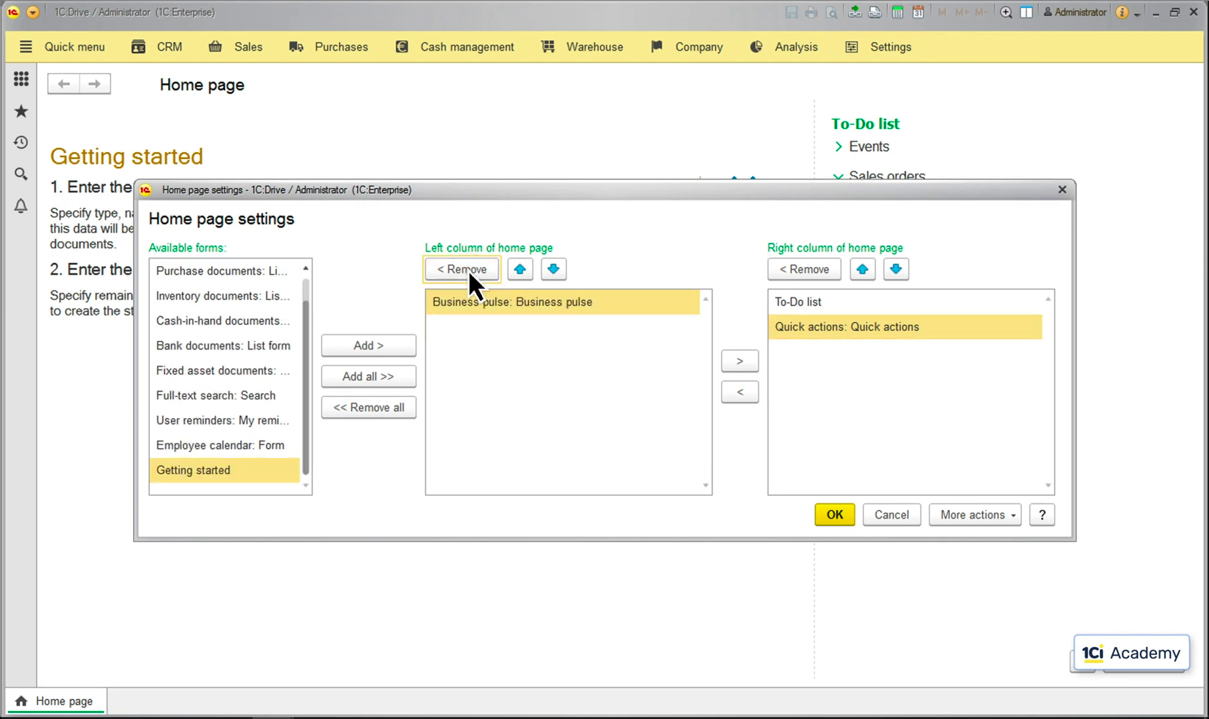
left_click(864, 269)
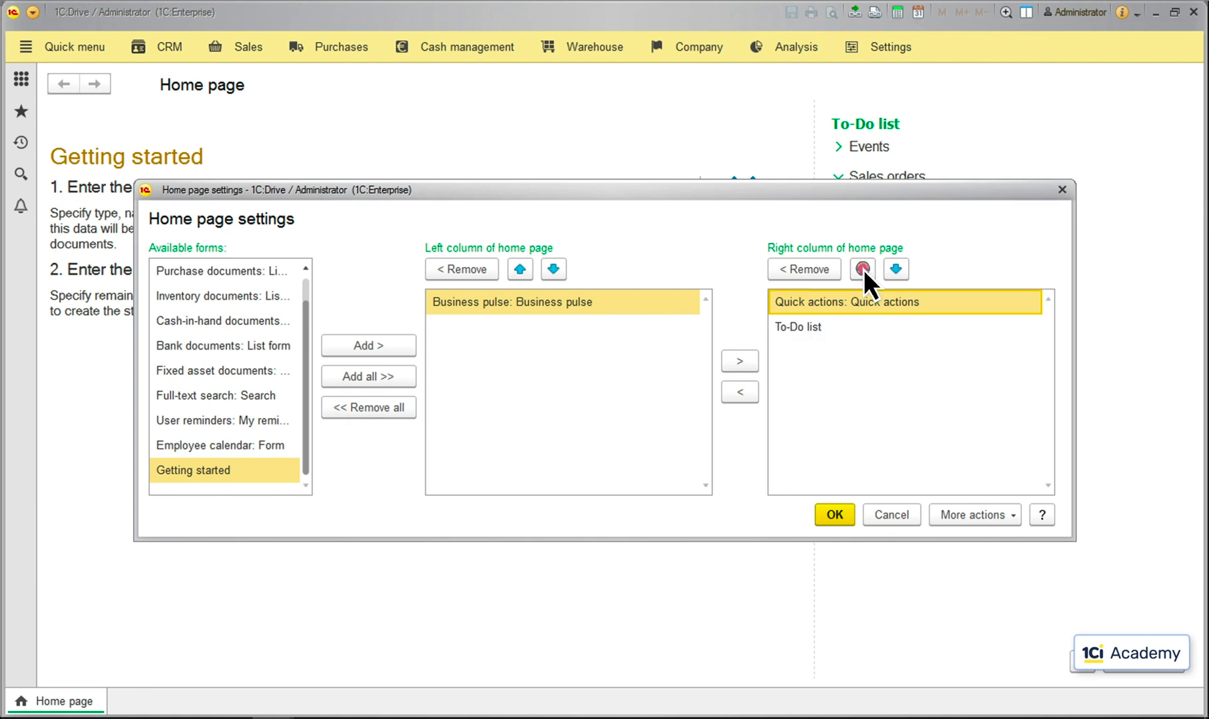
left_click(837, 514)
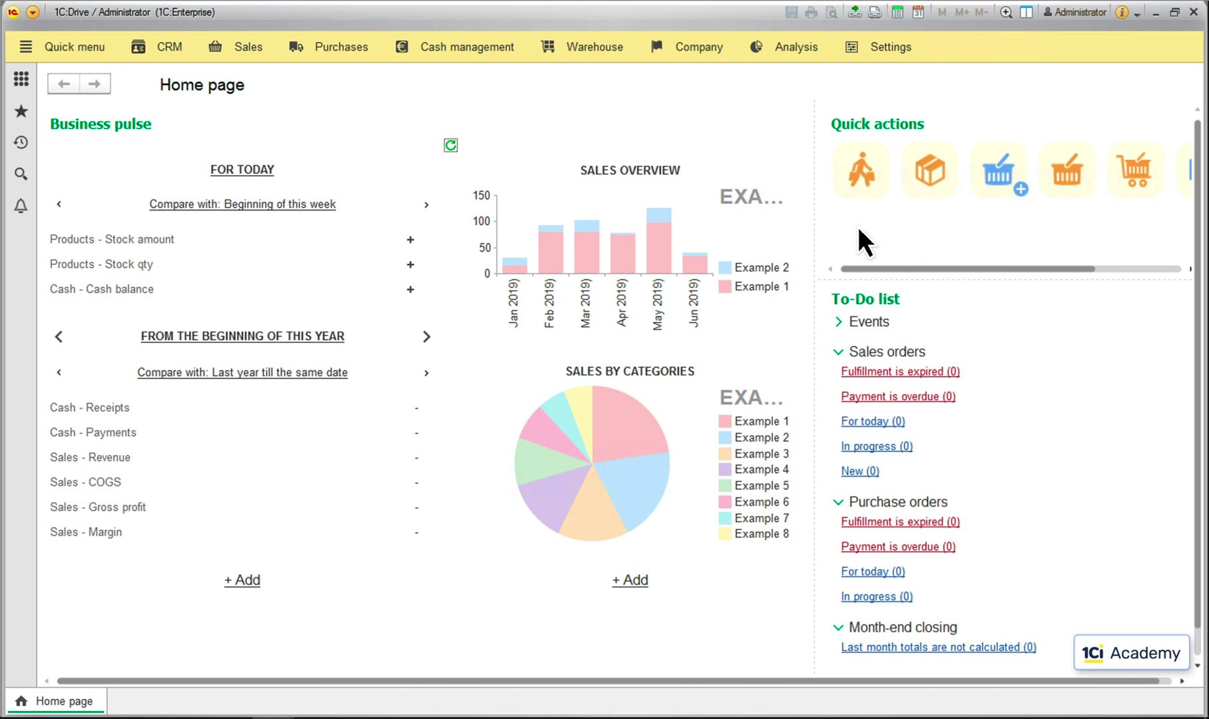
- Start a new sales order from the Sales orders list and open its form customization
left_click(251, 50)
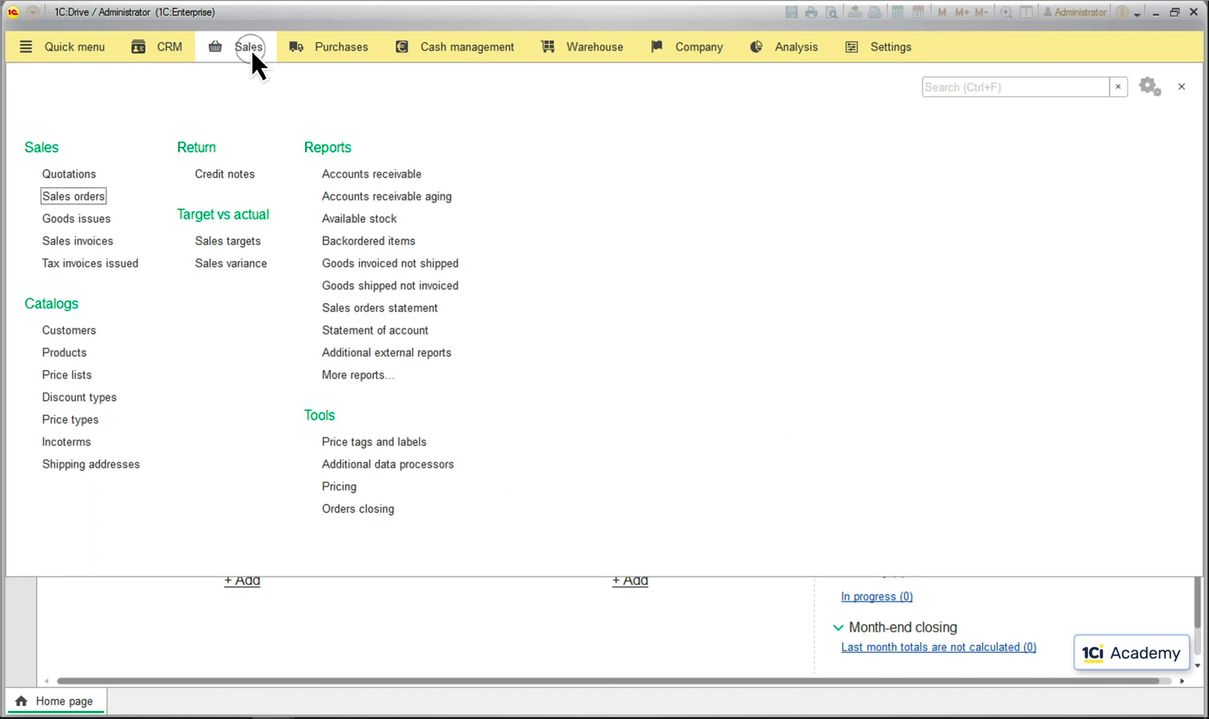
left_click(74, 197)
left_click(75, 152)
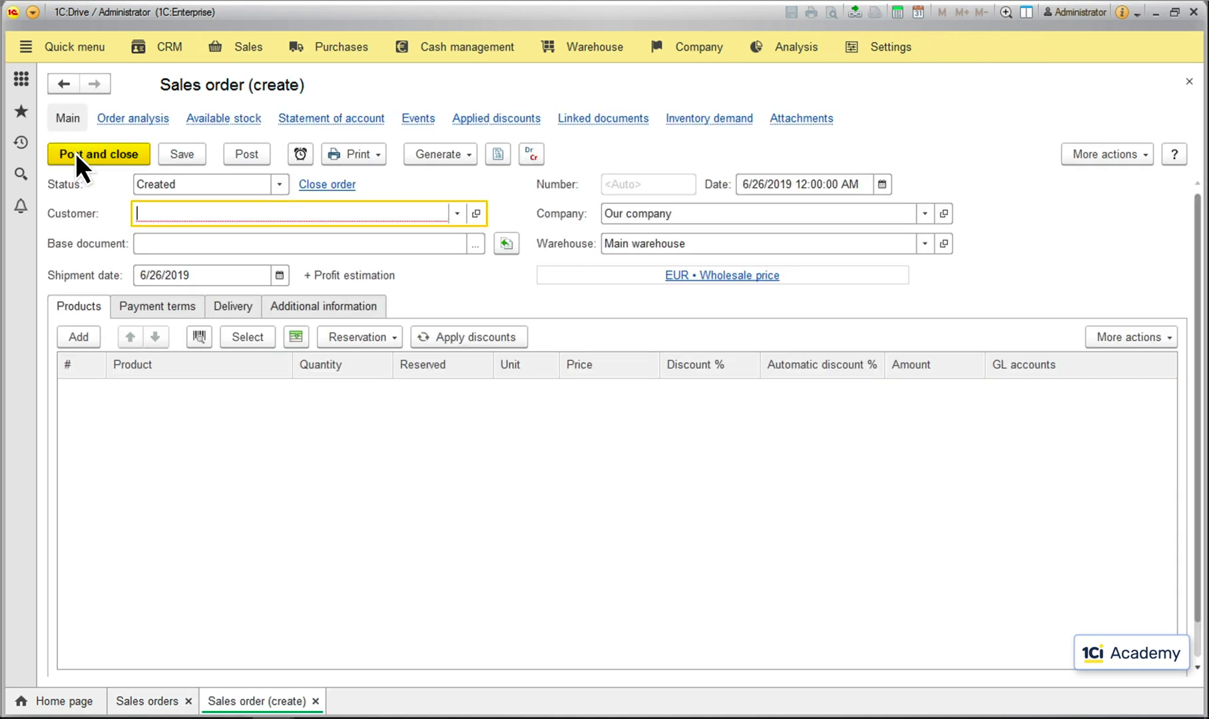
left_click(1136, 156)
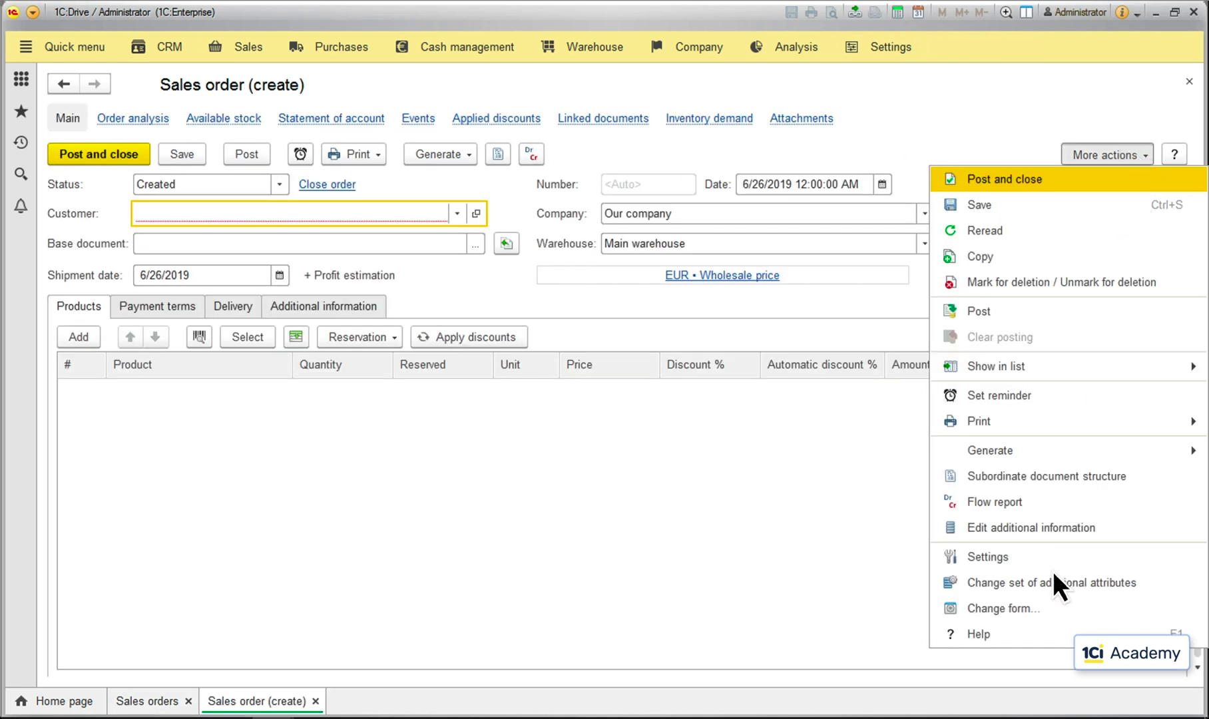
left_click(1045, 609)
left_click_drag(609, 163, 851, 106)
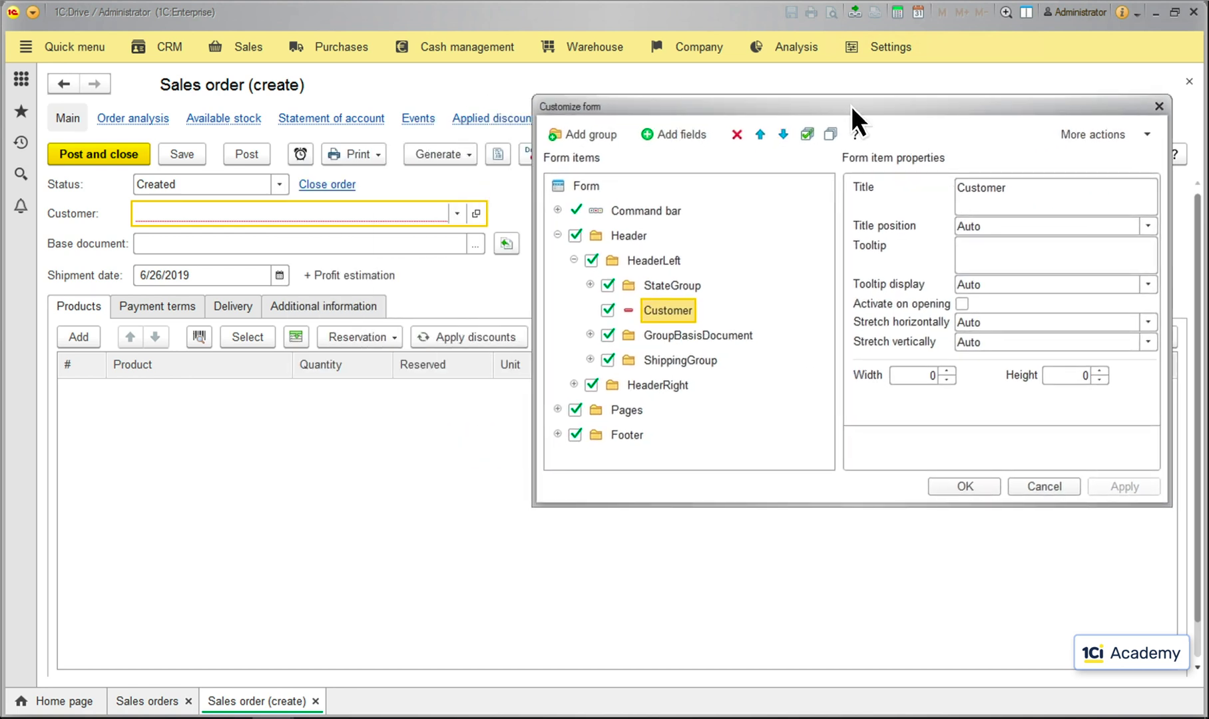
- Hide the base document and shipping groups and move Customer above the status group
left_click(608, 360)
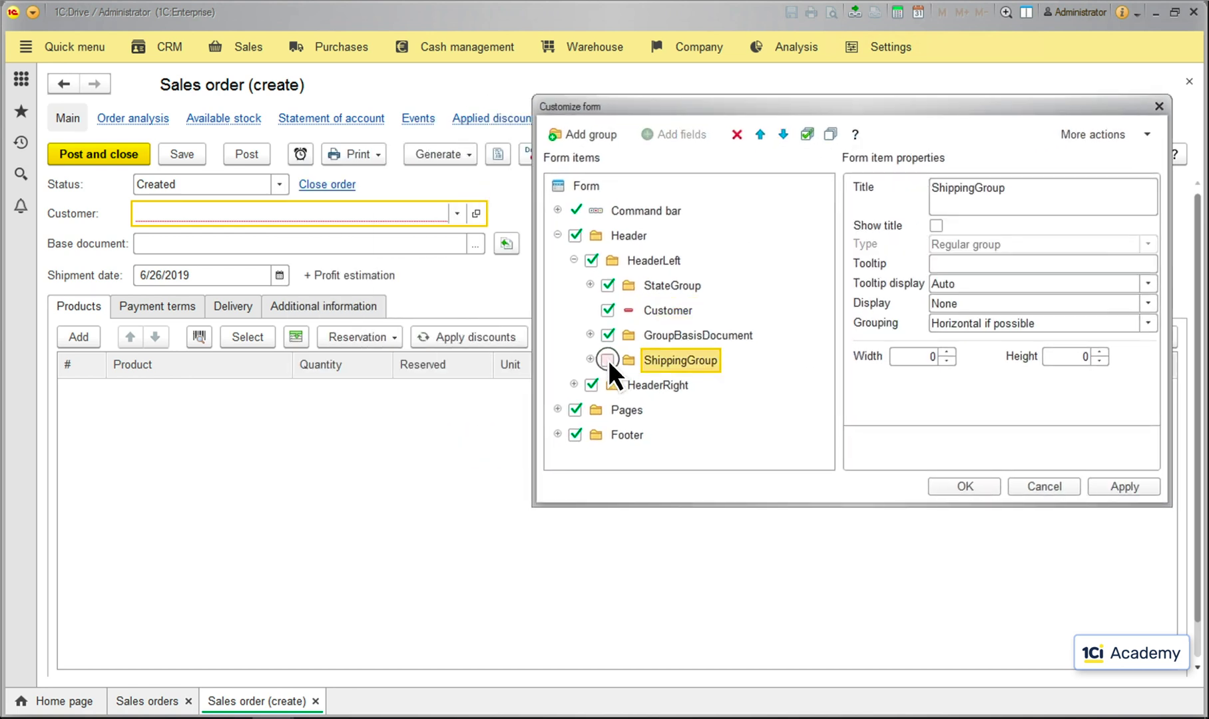
left_click(609, 335)
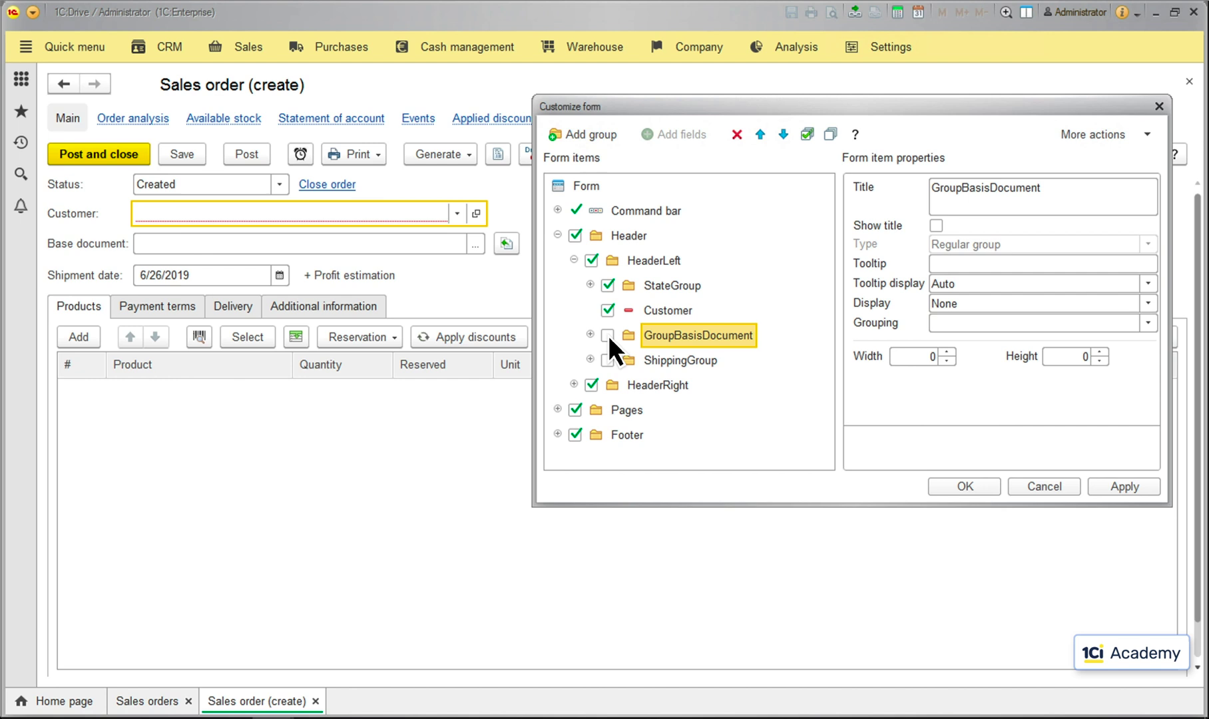
left_click(1124, 486)
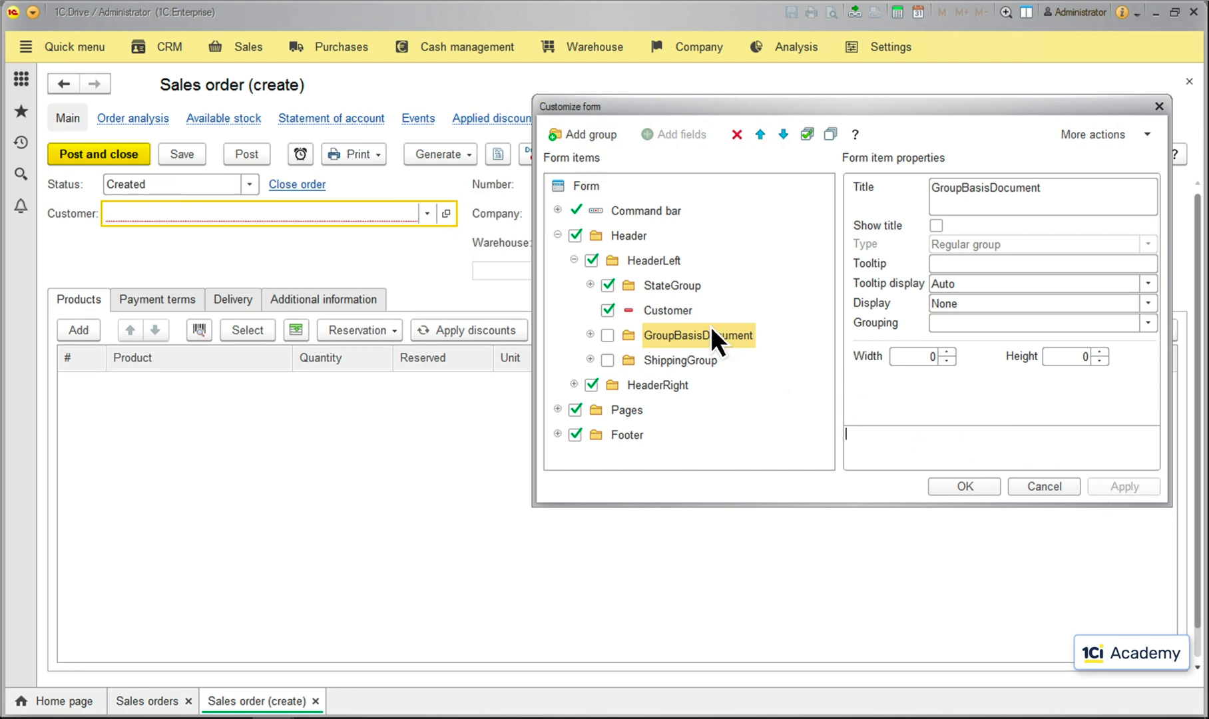
left_click(667, 310)
left_click(759, 134)
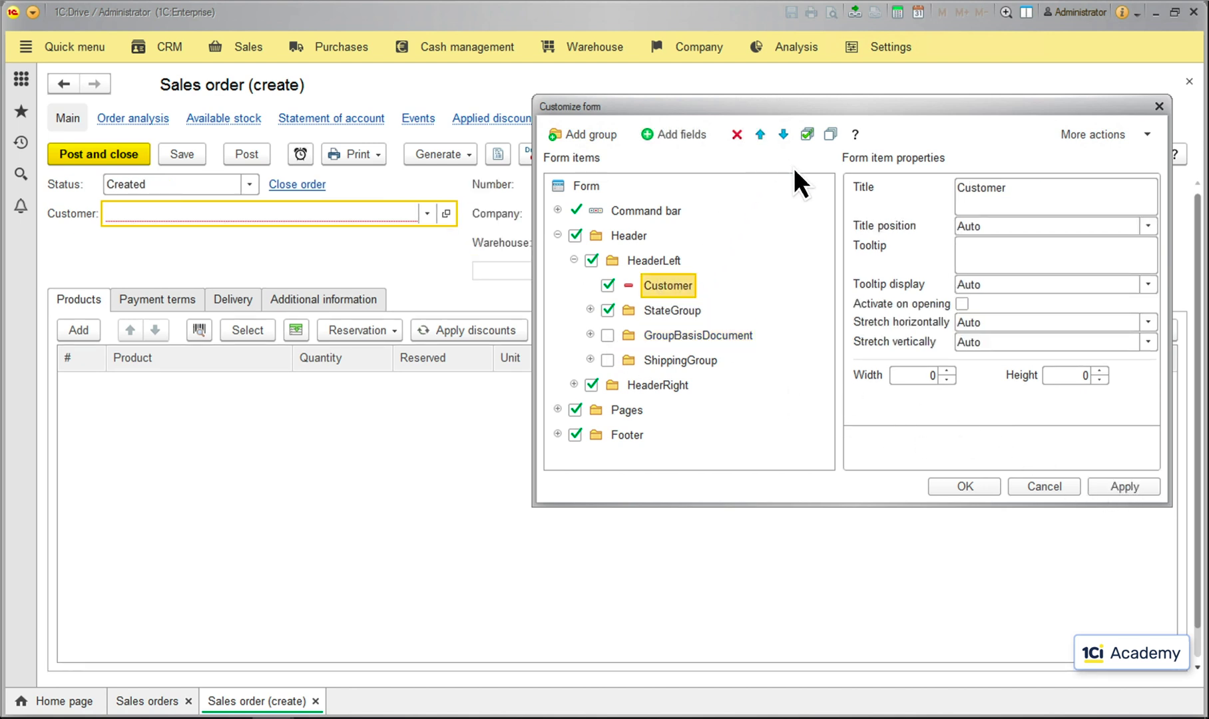
left_click(1123, 486)
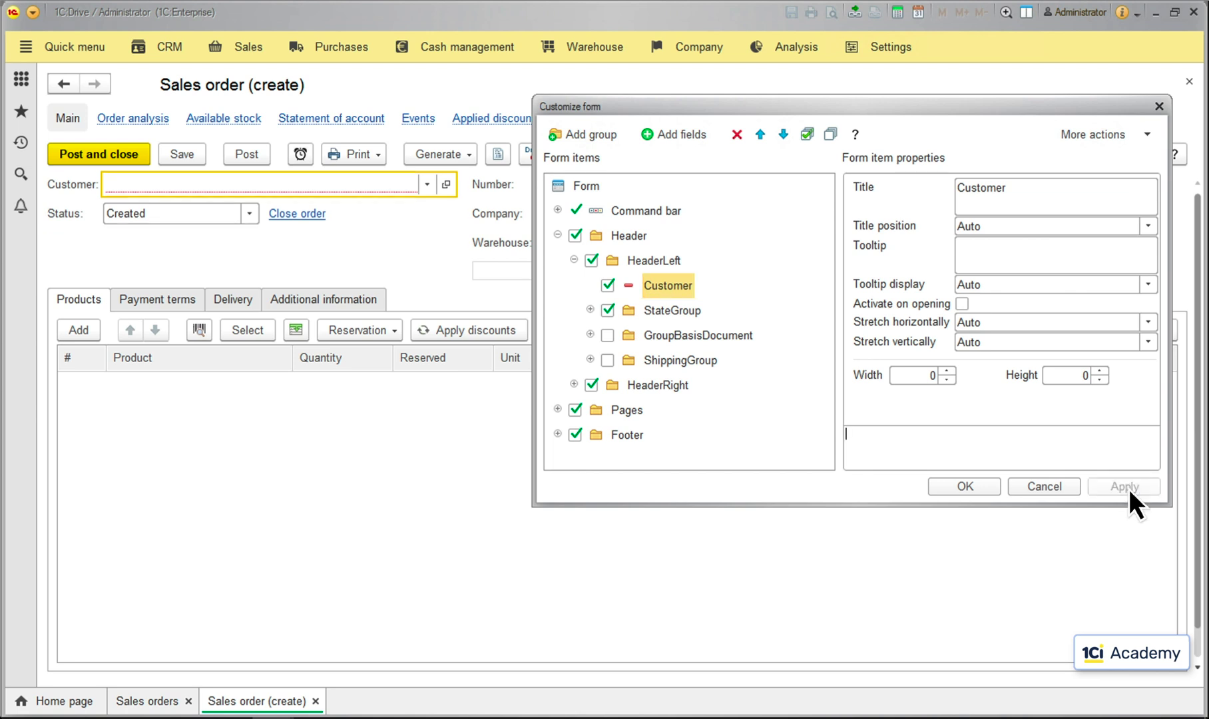
- Add the customer's Code and Deletion mark fields to the sales order form
left_click(675, 133)
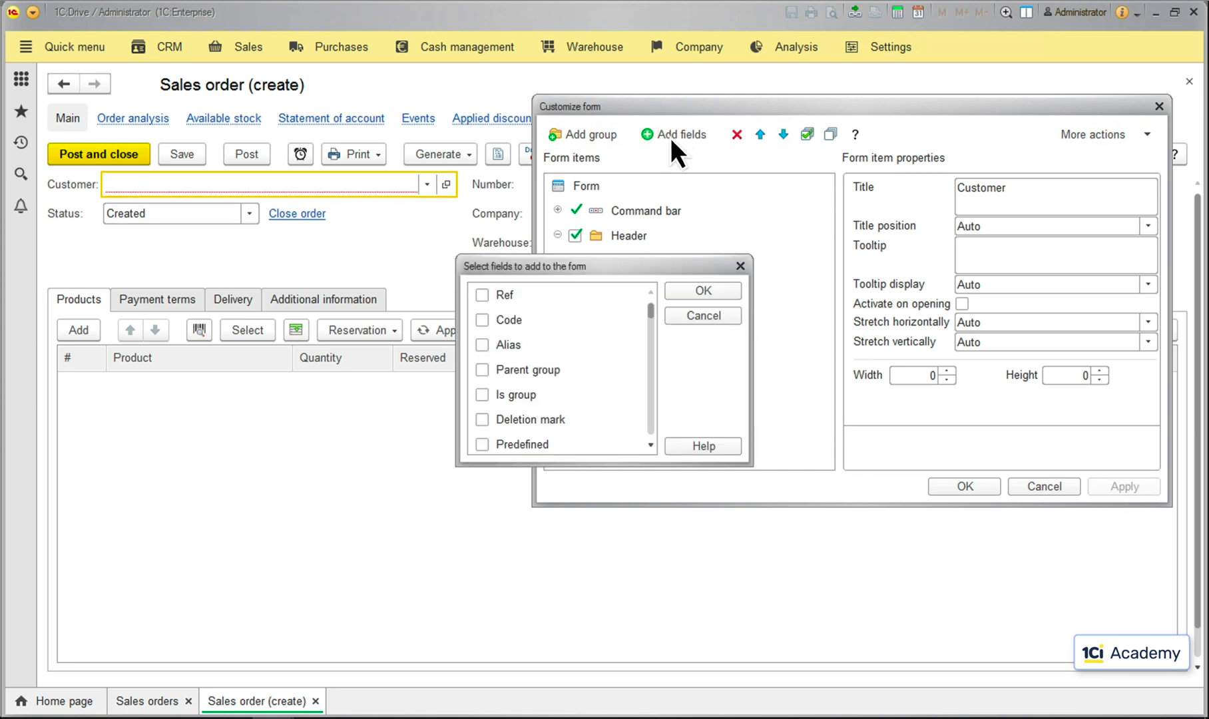
left_click(482, 319)
left_click(482, 420)
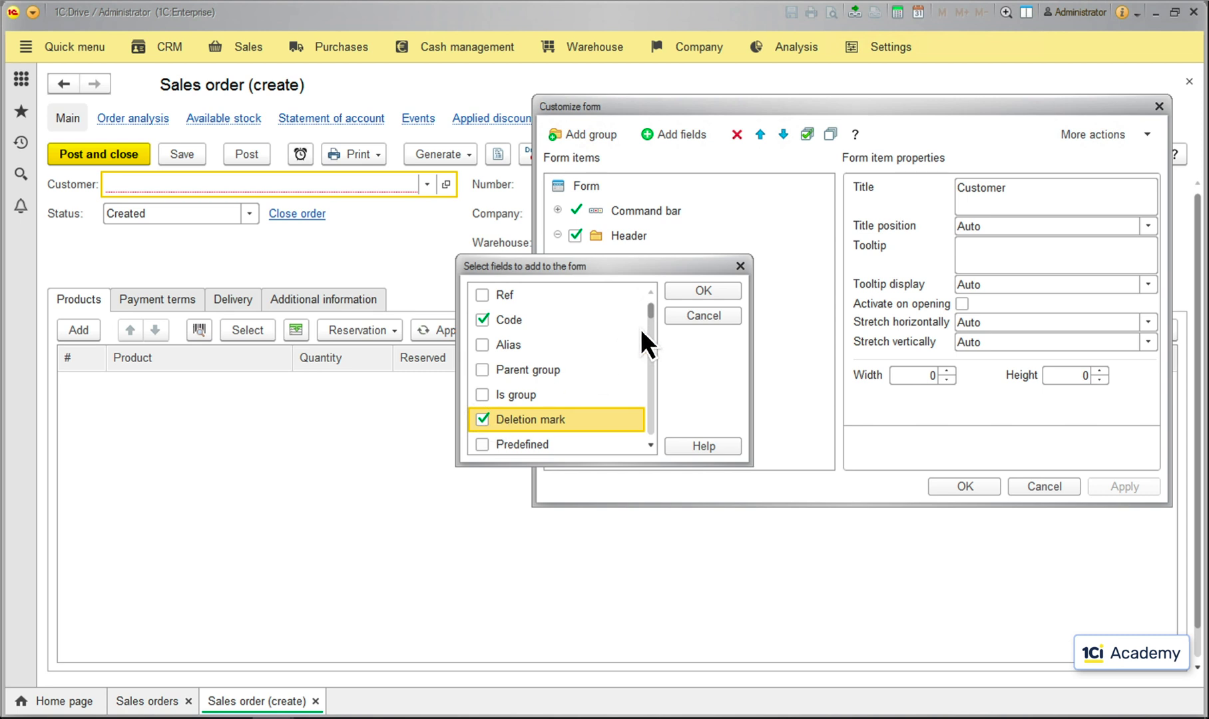
left_click(703, 291)
left_click(1126, 486)
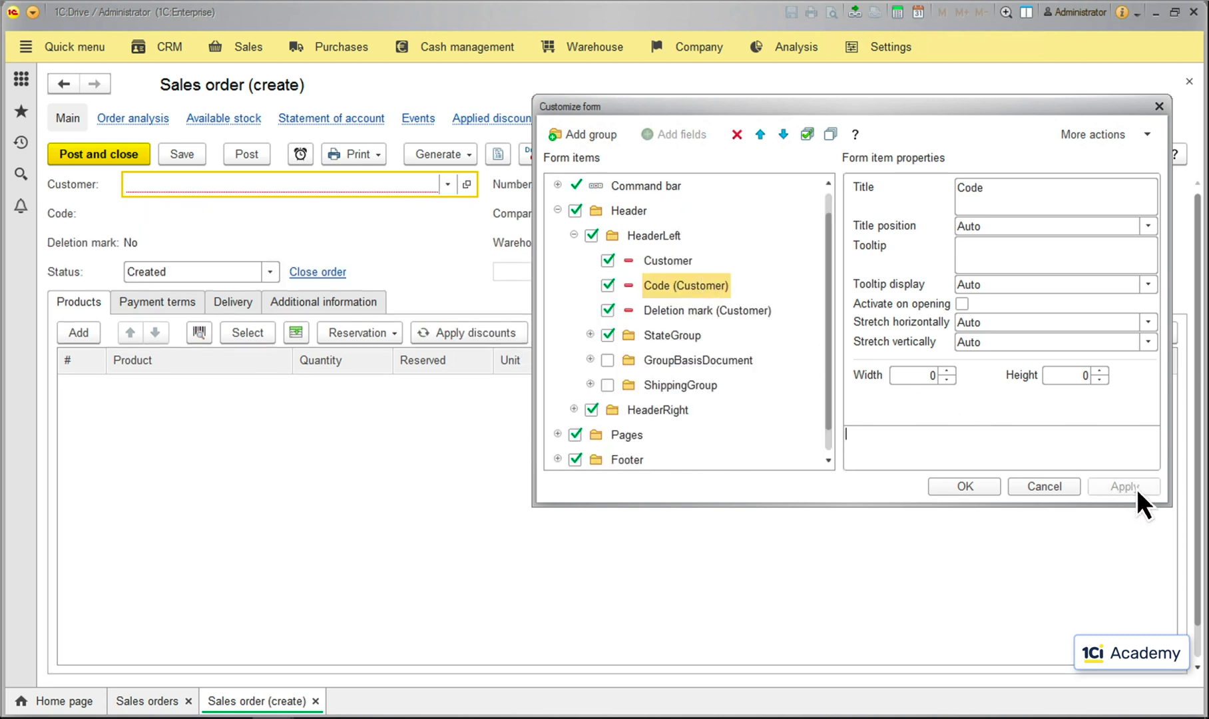
- Put Code and Deletion mark into a new header Group and accept the customization
left_click(593, 136)
left_click_drag(665, 260, 644, 288)
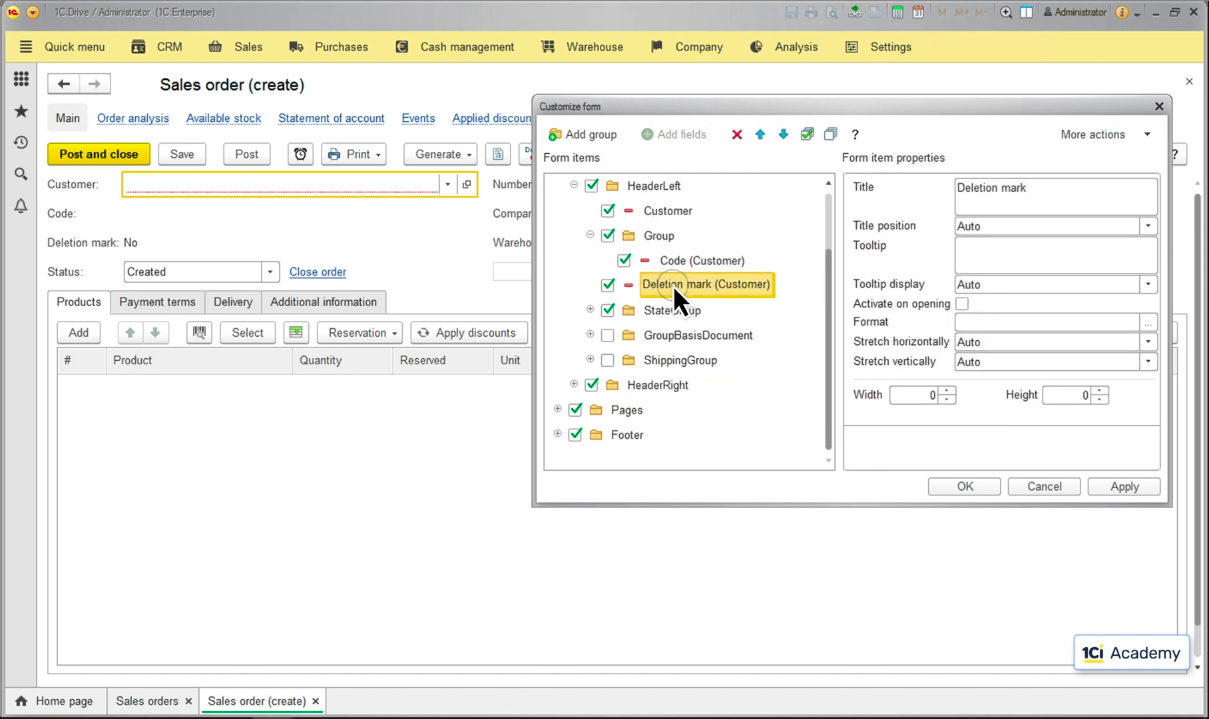
left_click_drag(674, 287, 627, 235)
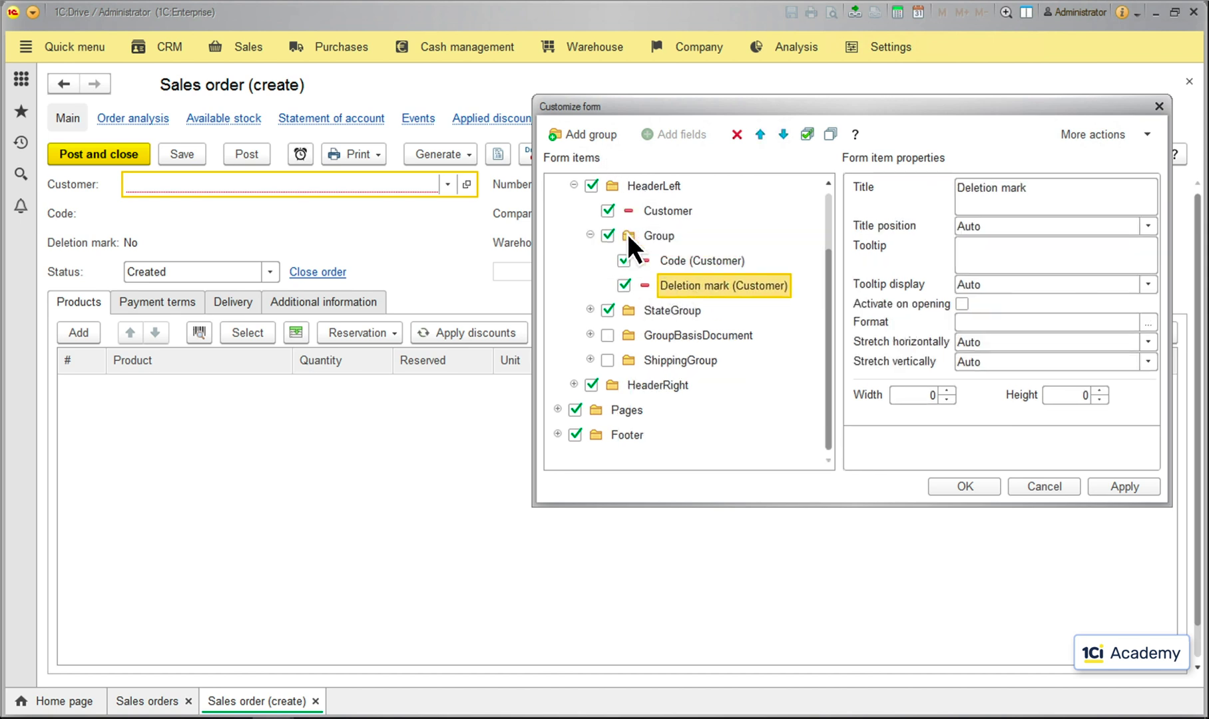
left_click(1125, 486)
left_click(968, 487)
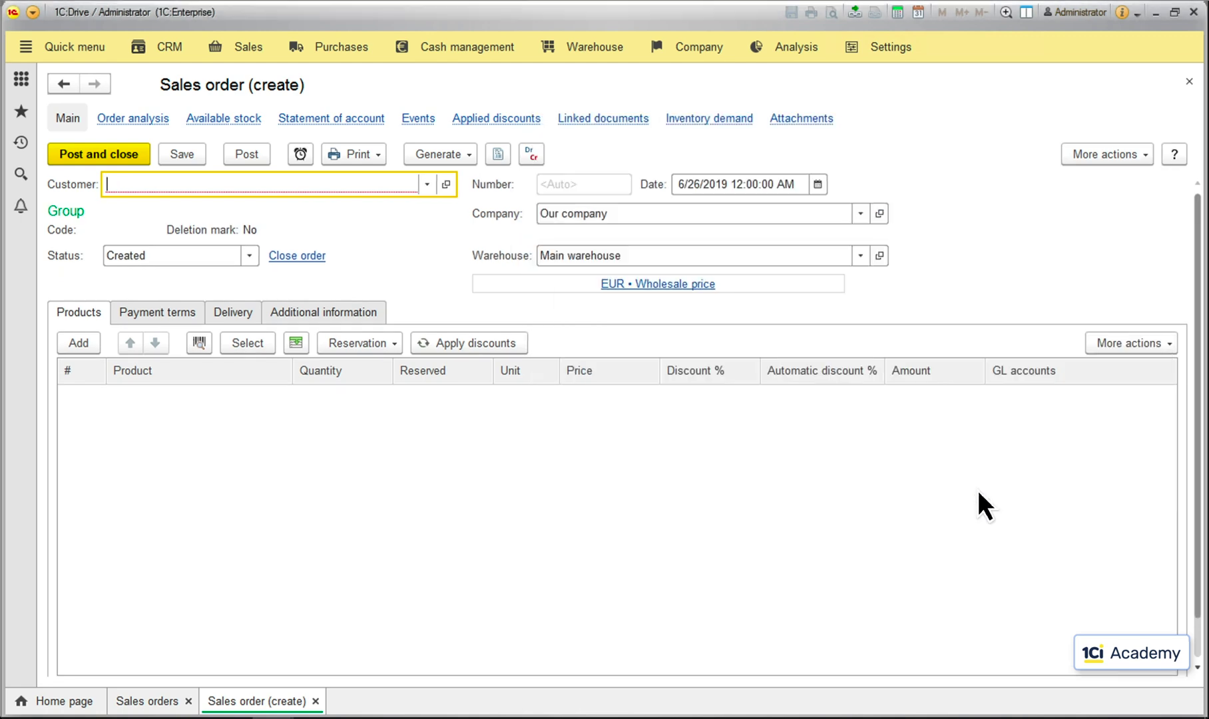
- Close the new order, then review the list's Filter, Order and Conditional Appearance settings without saving
left_click(1188, 81)
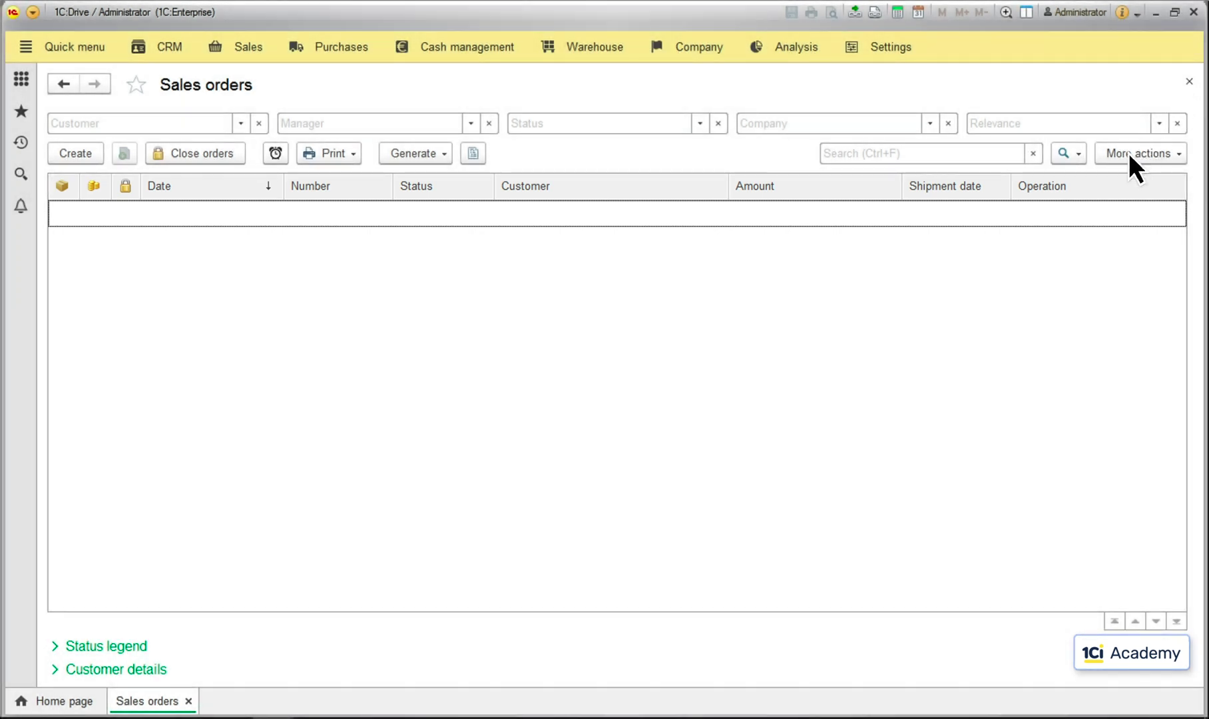
left_click(1138, 153)
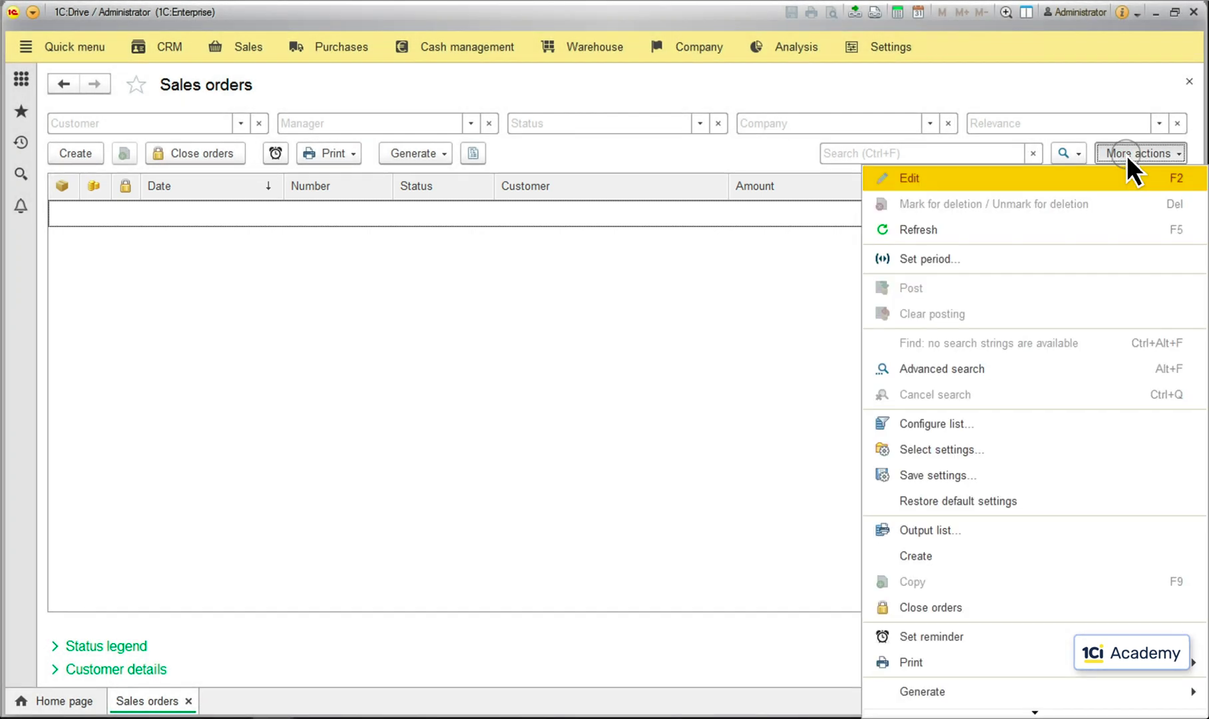
left_click(980, 424)
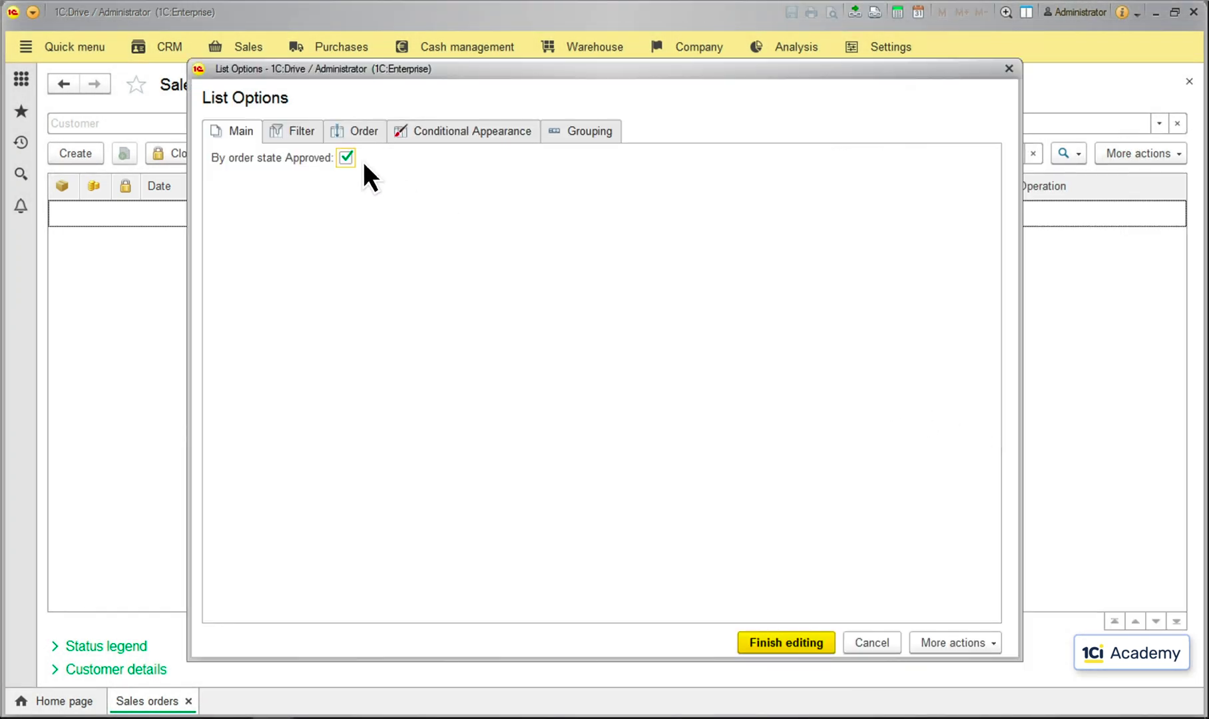
left_click(291, 130)
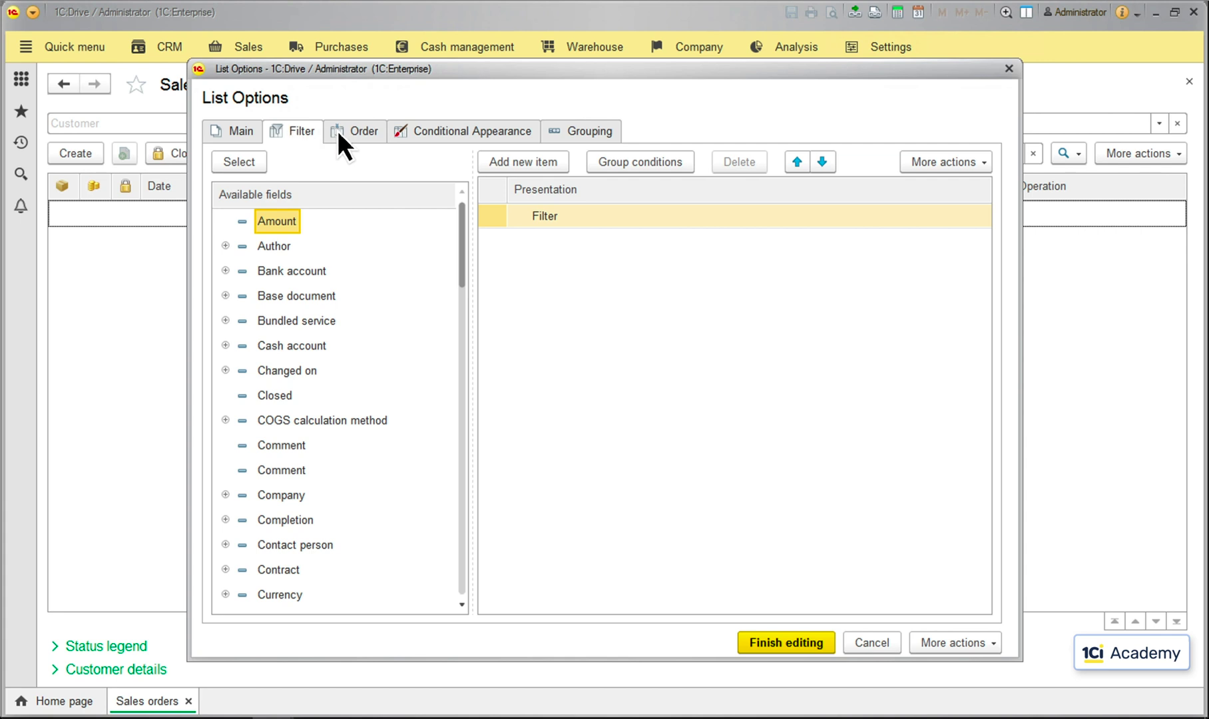
left_click(359, 130)
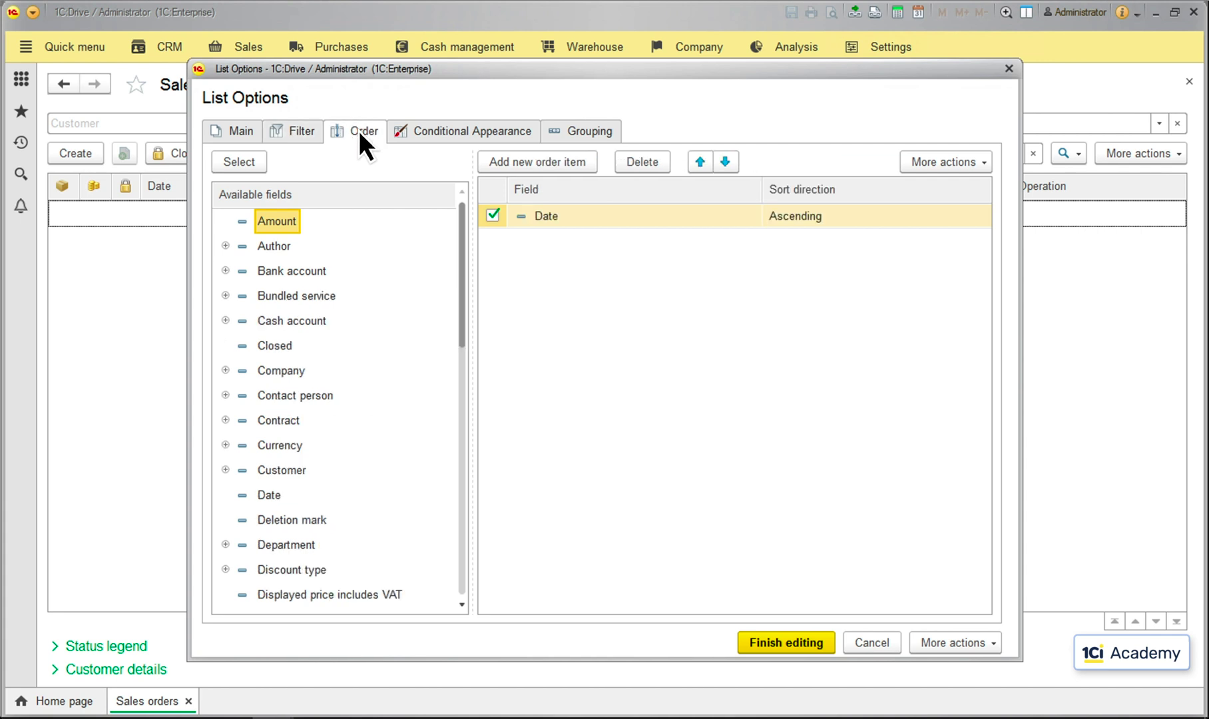
left_click(468, 131)
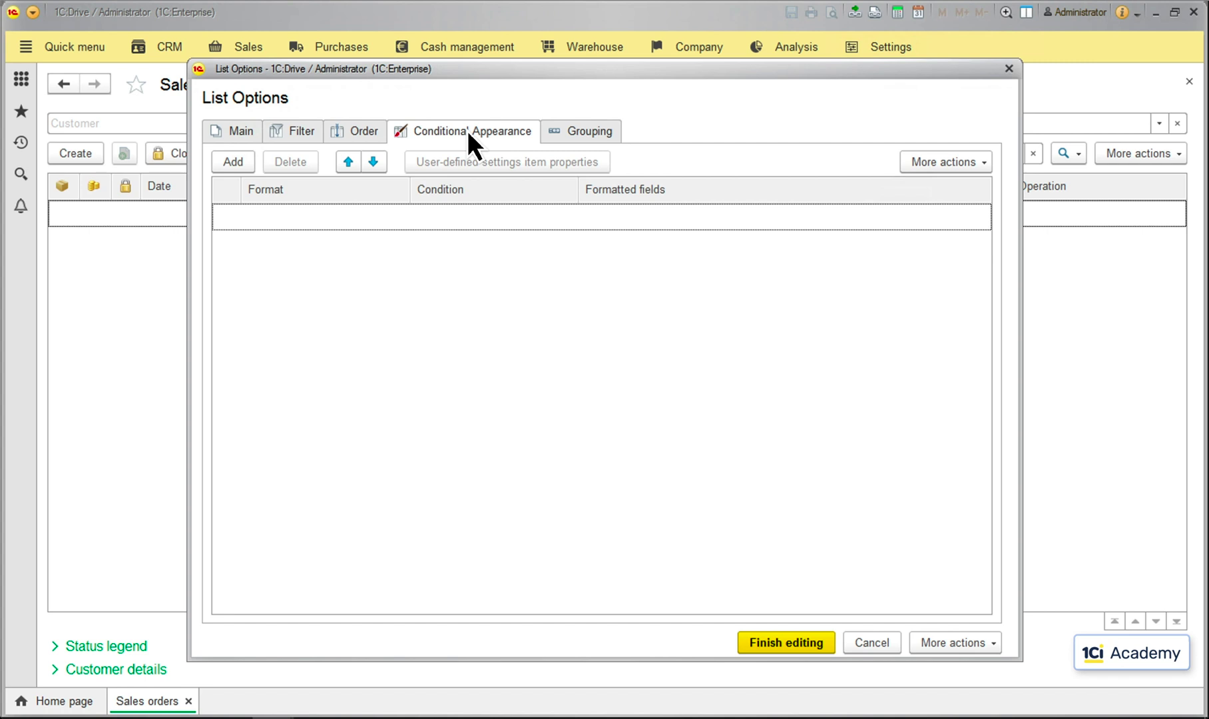
left_click(872, 642)
- Open the Net sales by product categories report with a weekly period, week 21 of 2019
left_click(1189, 82)
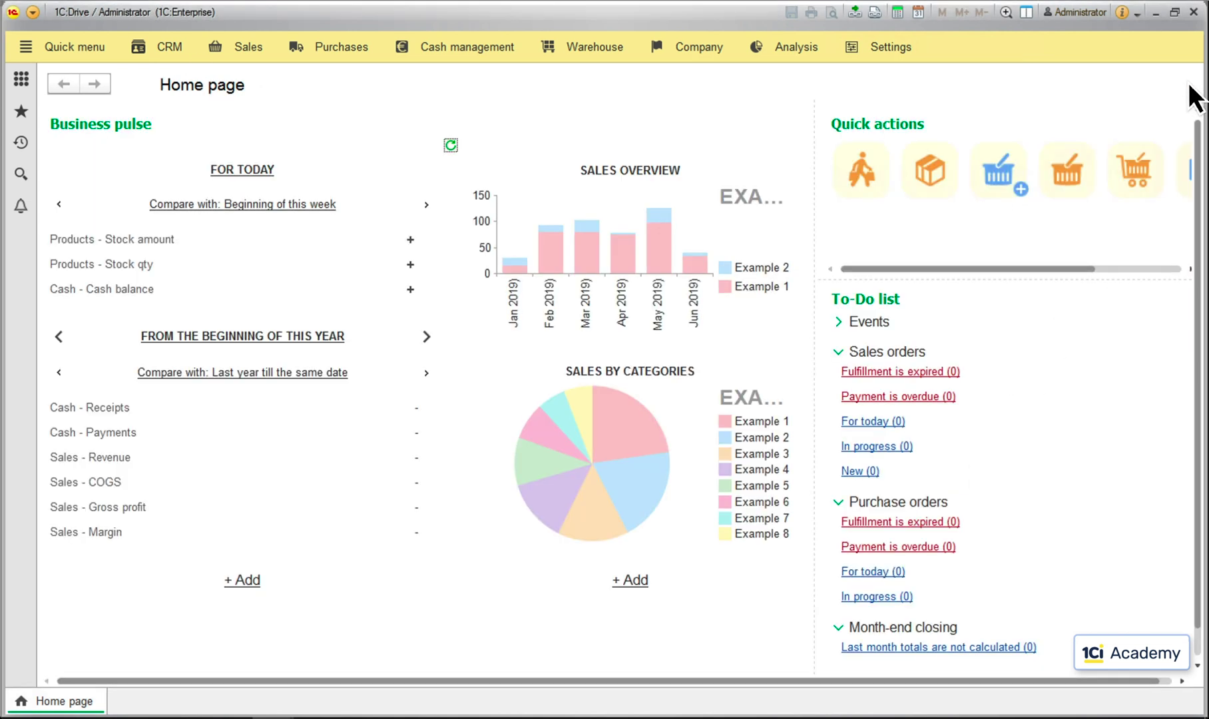
left_click(796, 47)
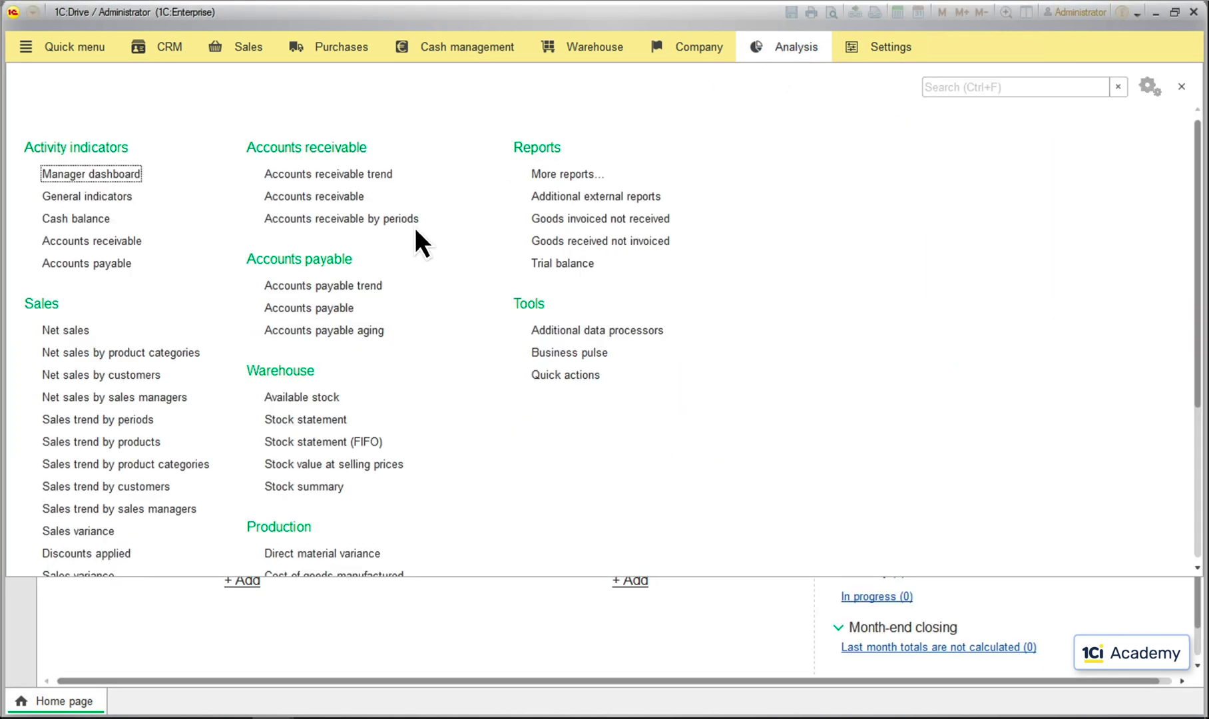
left_click(121, 352)
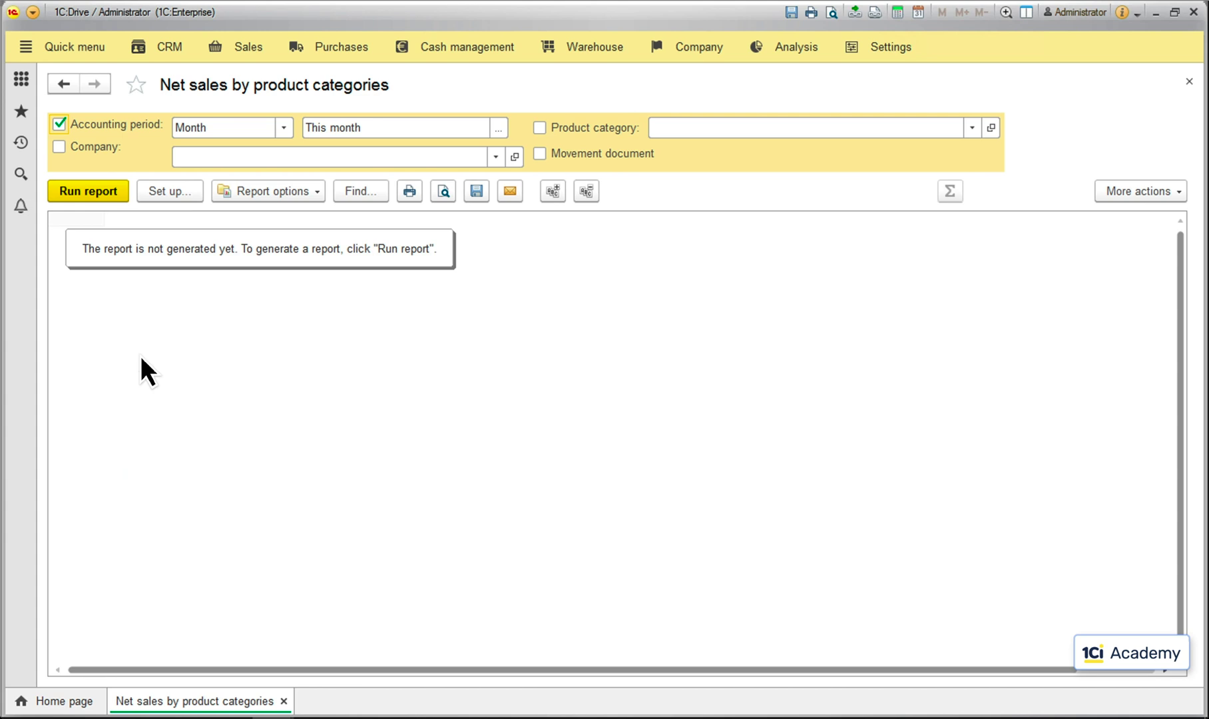
left_click(284, 129)
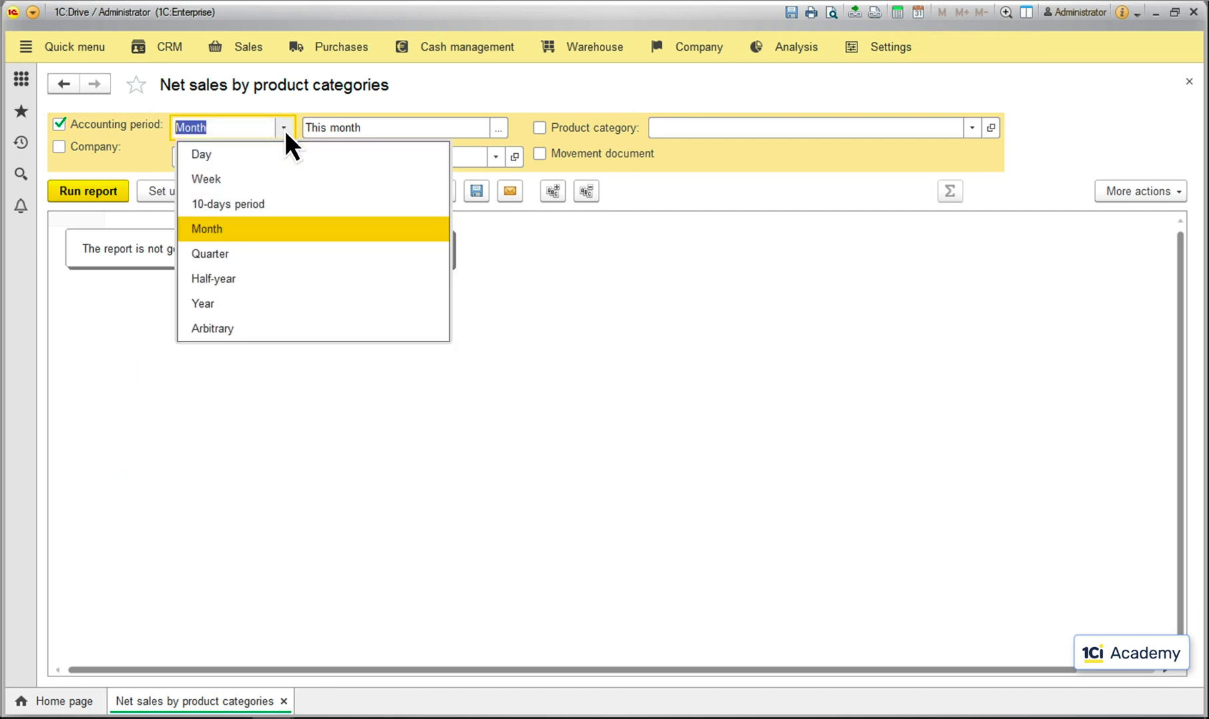
left_click(289, 180)
left_click(498, 129)
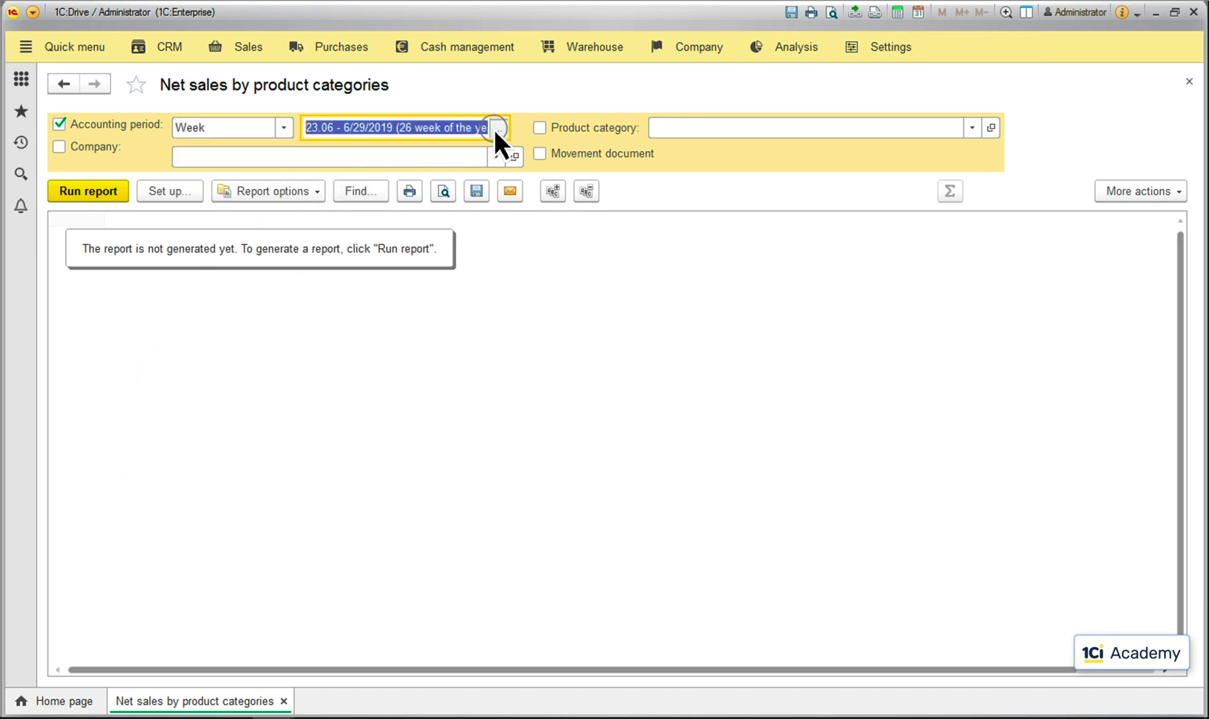
left_click(494, 179)
- Switch the report option to Net sales by sales rep and open its settings
left_click(275, 196)
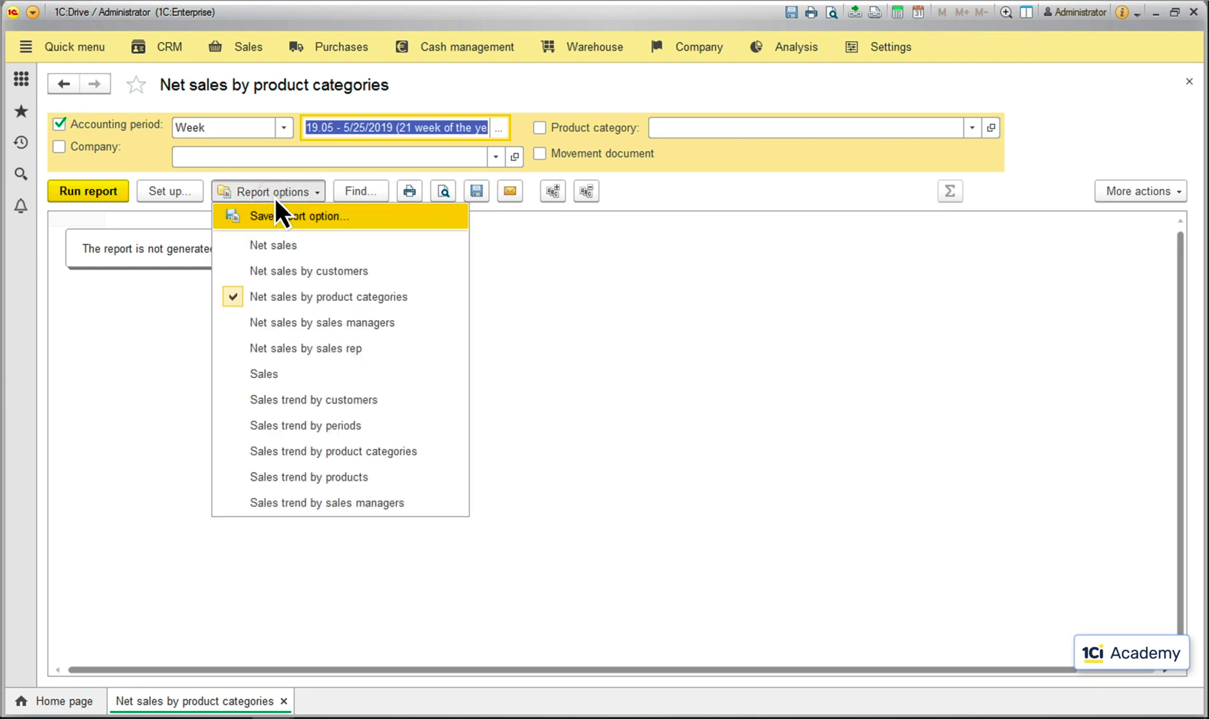
left_click(276, 246)
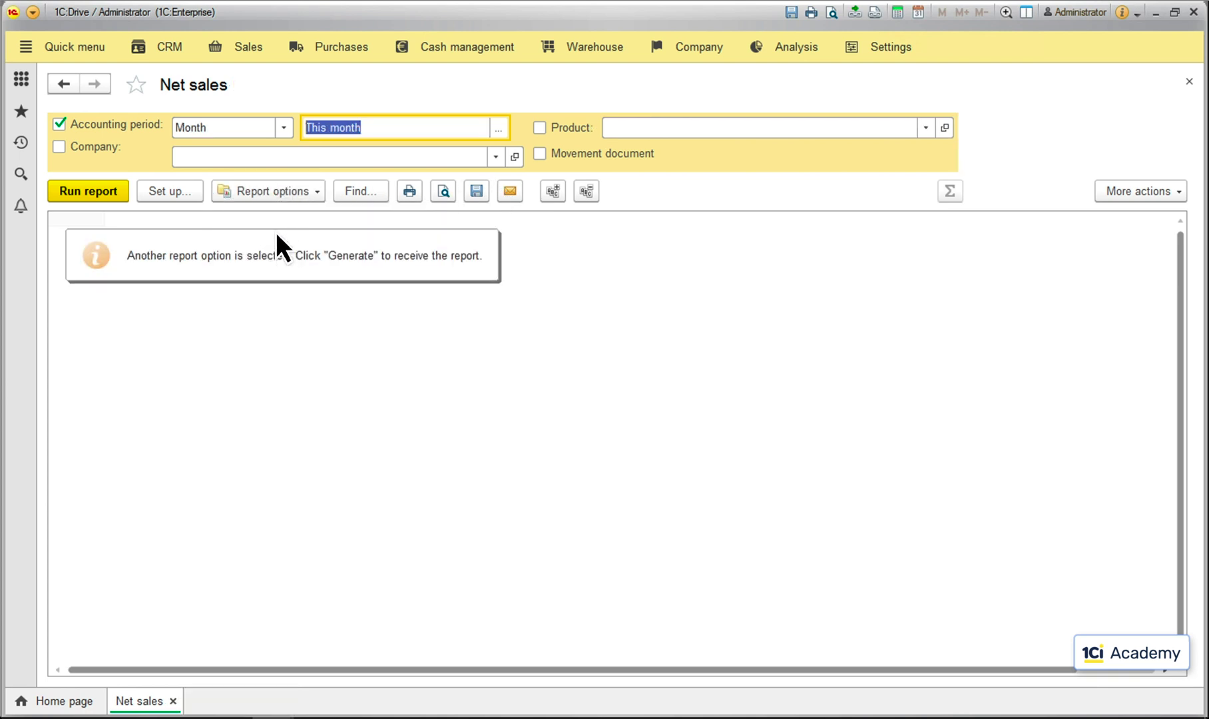
left_click(275, 191)
left_click(276, 348)
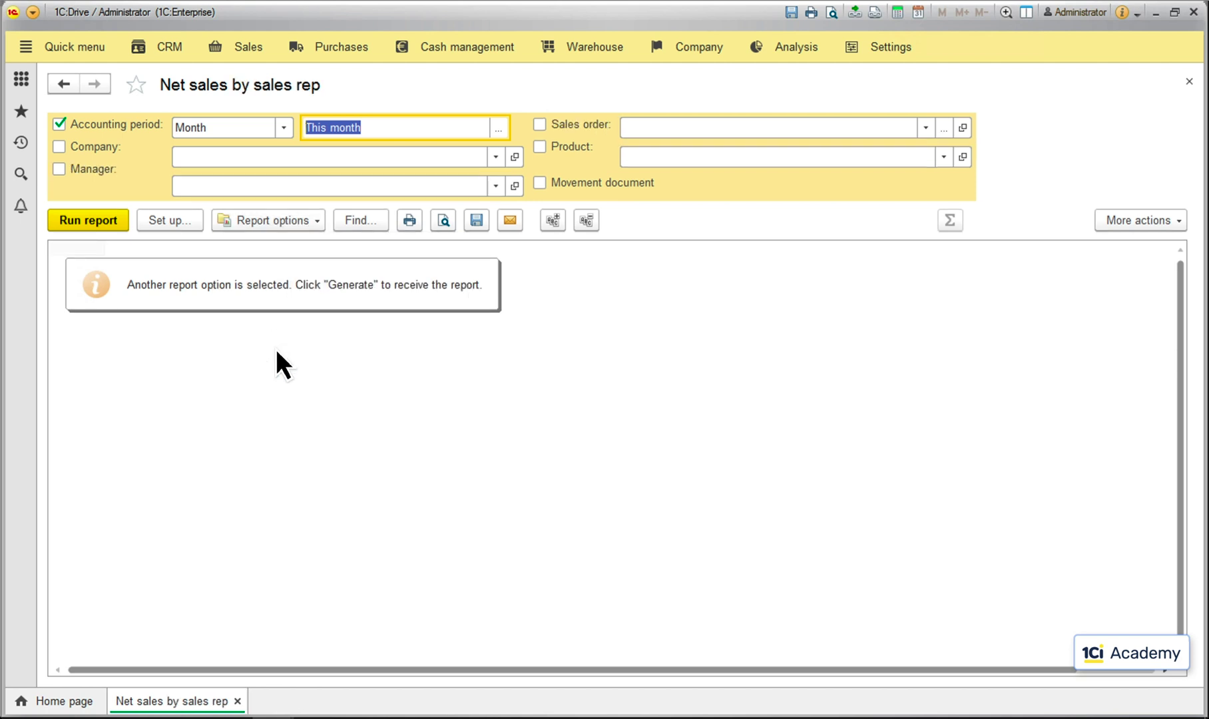
left_click(1156, 222)
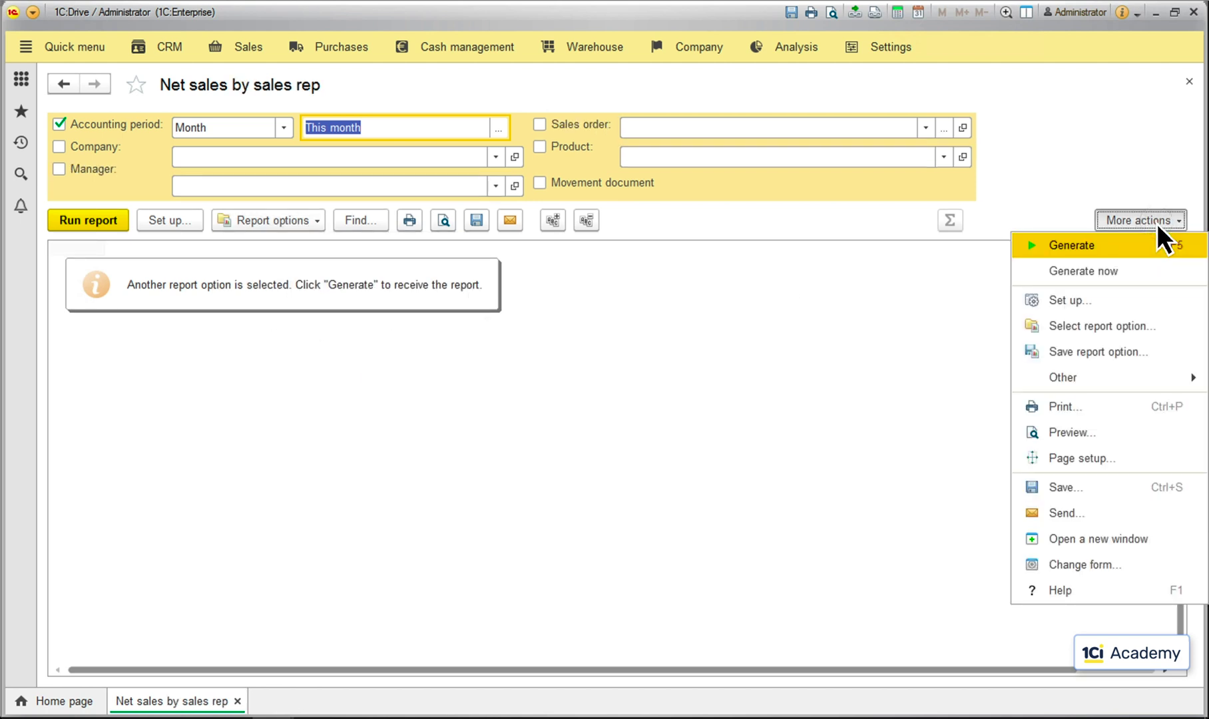
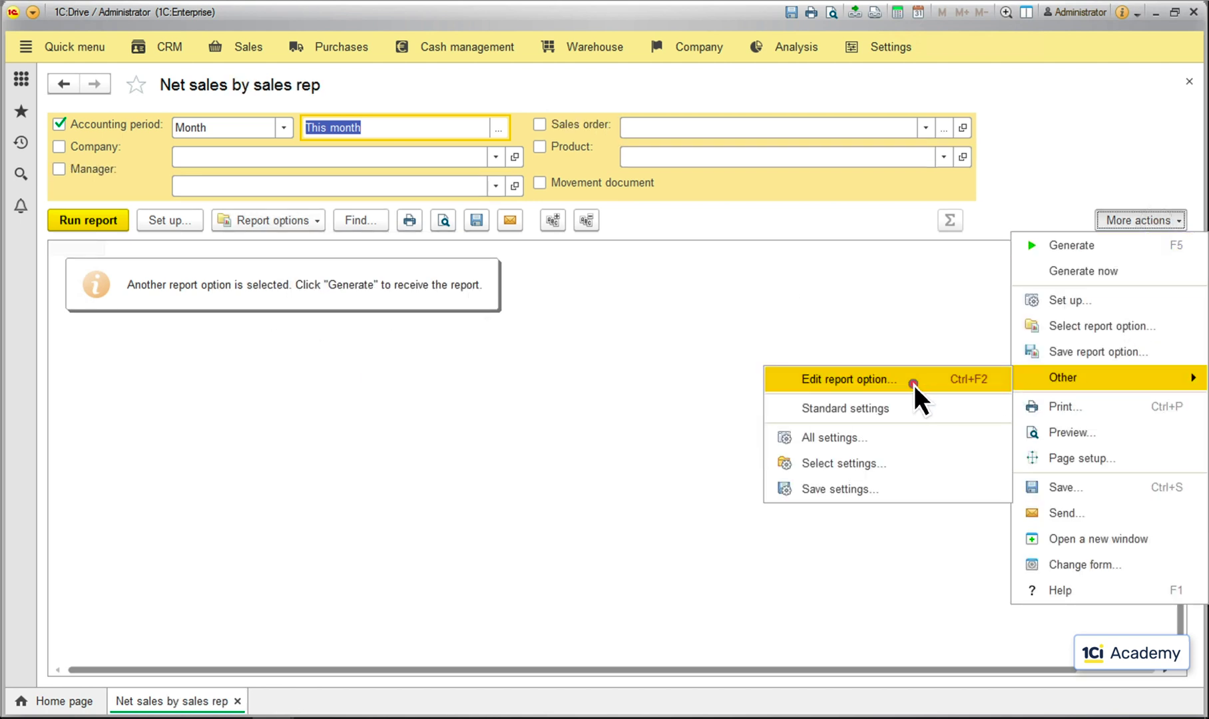
- Review the option editor's Custom fields, Grouped fields, Conditional appearance and Additional settings tabs, then cancel
left_click(914, 384)
left_click(302, 283)
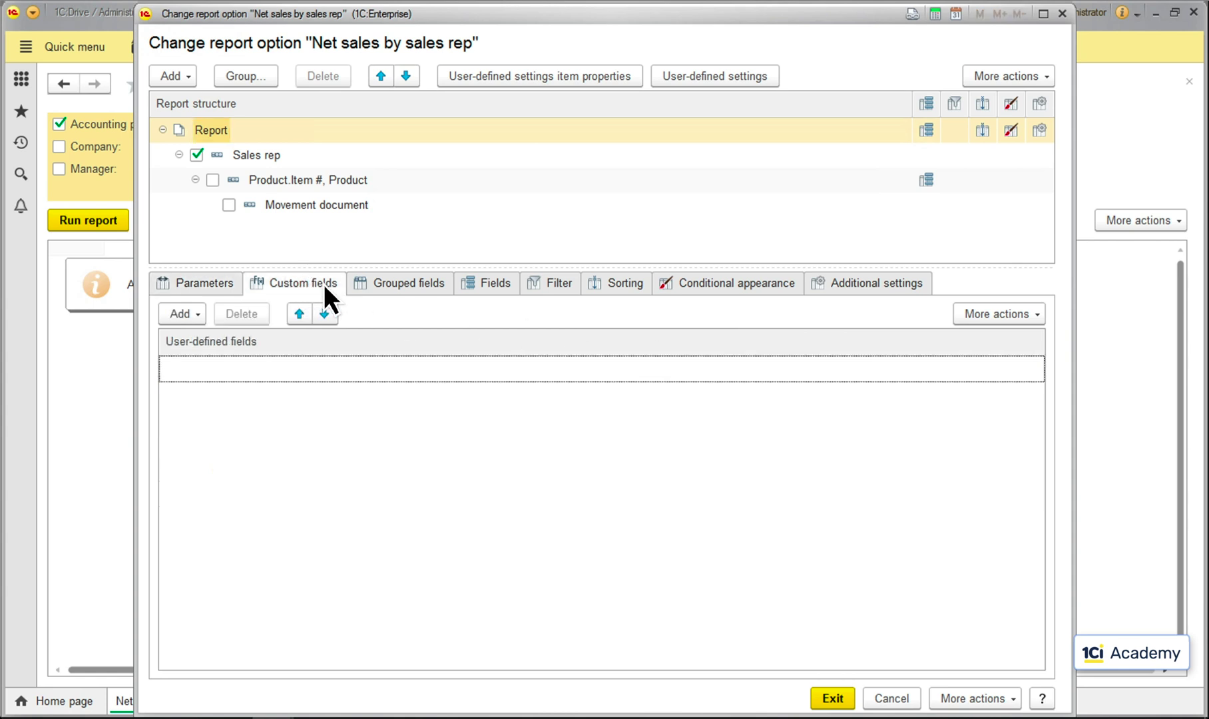
left_click(410, 283)
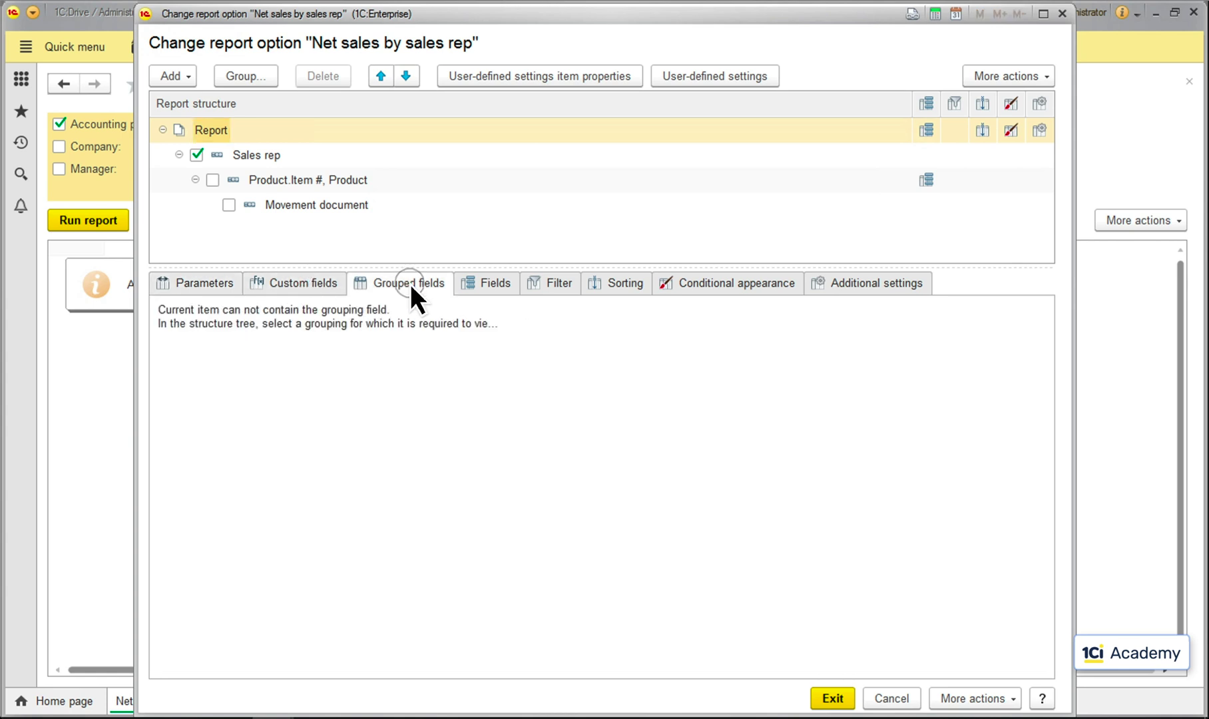
left_click(727, 283)
left_click(864, 283)
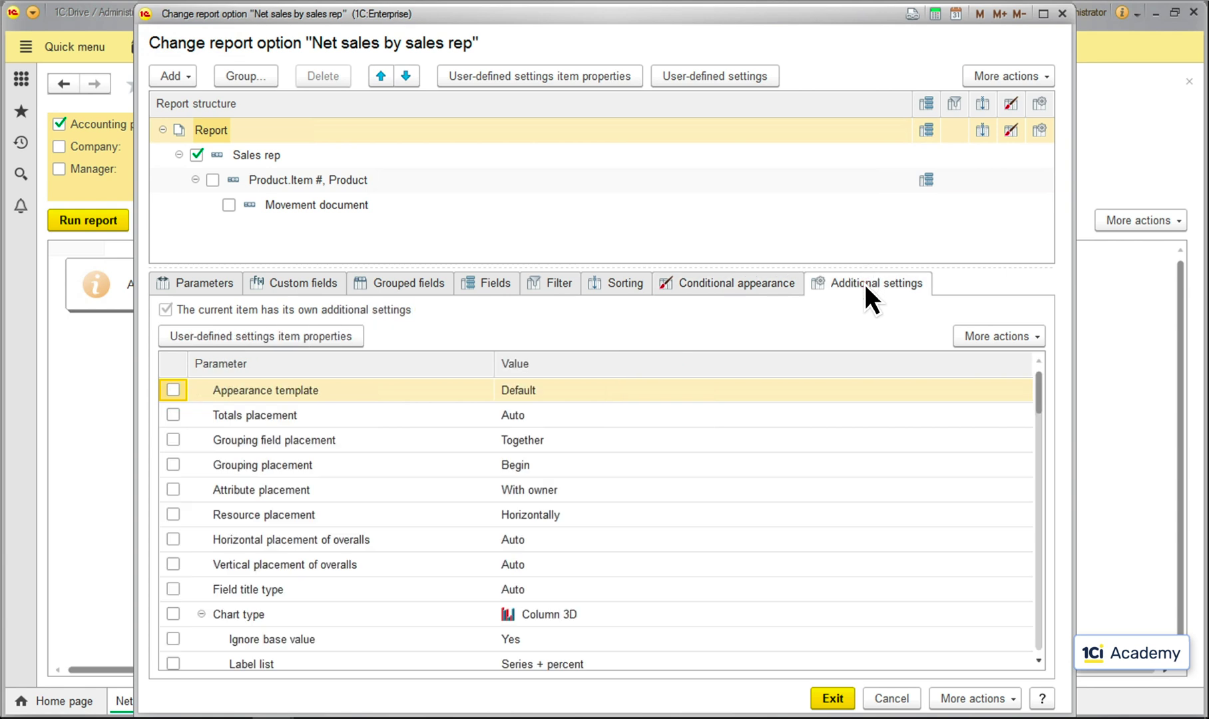
left_click(891, 699)
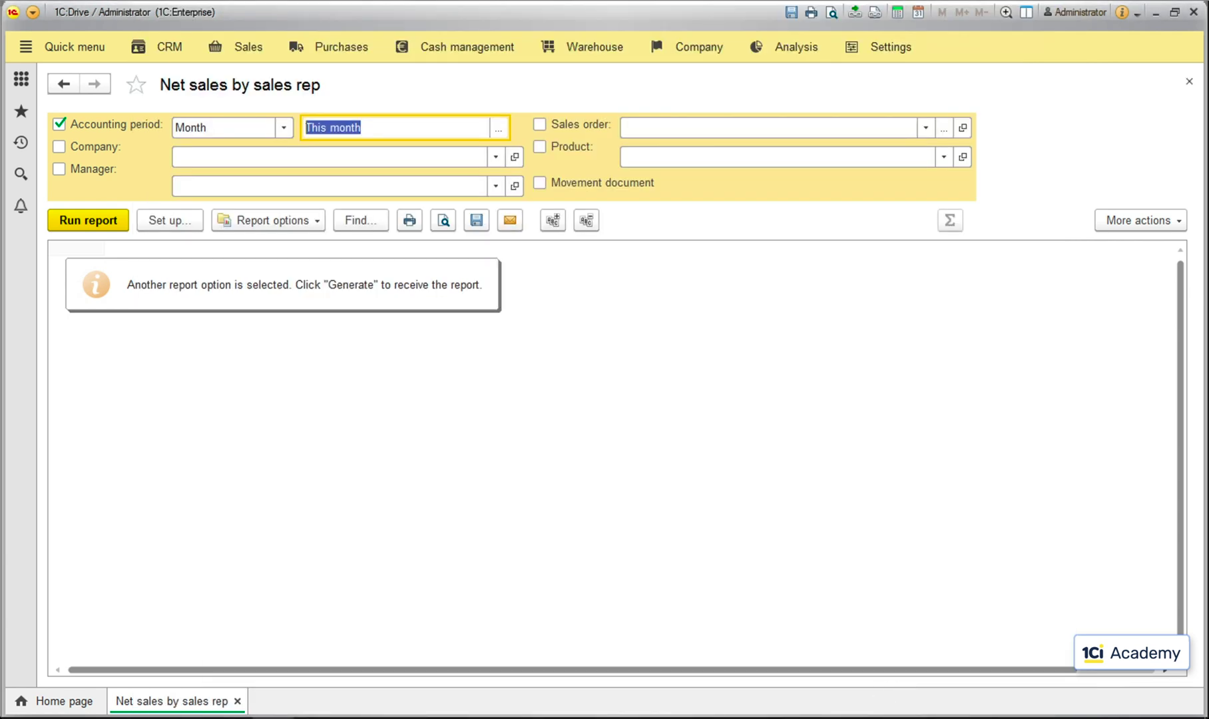